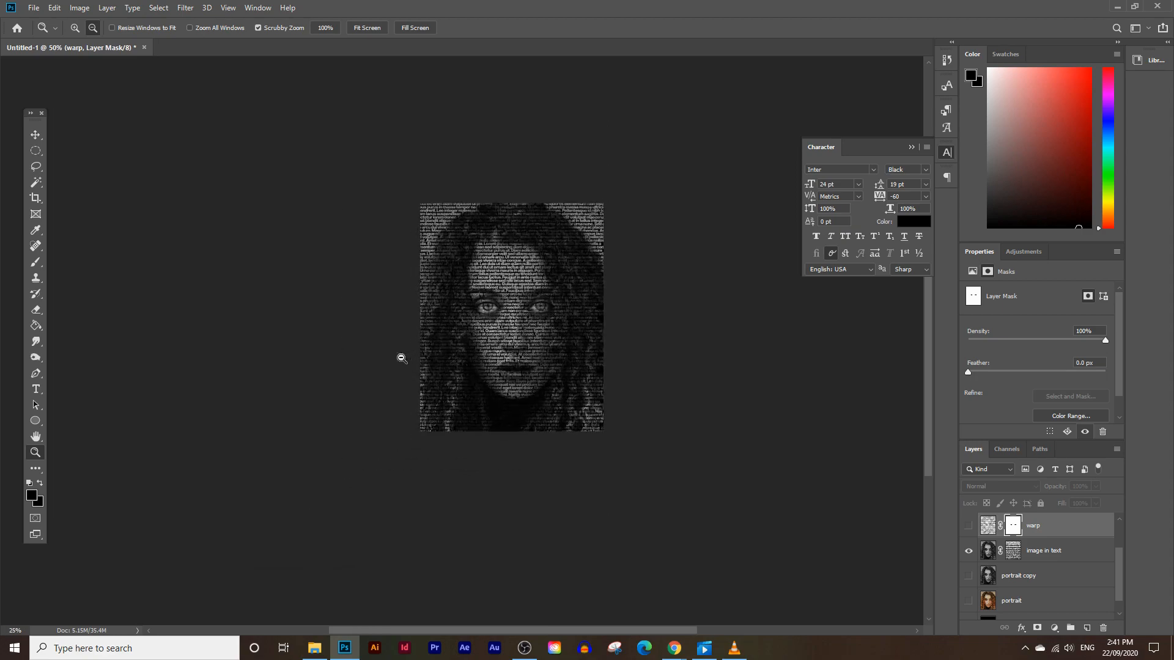
pyautogui.moveTo(483, 314); pyautogui.dragTo(492, 326)
pyautogui.keyDown('alt'); pyautogui.click(507, 376); pyautogui.keyUp('alt')
pyautogui.moveTo(507, 376); pyautogui.dragTo(507, 376)
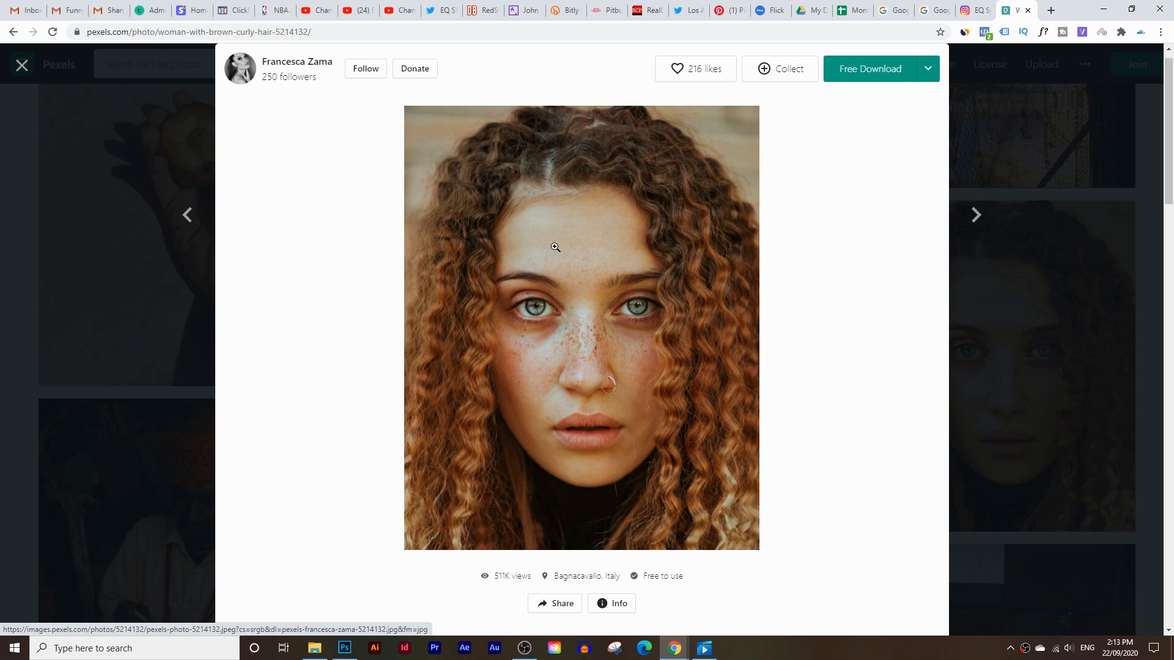
# - Copy the portrait photo of the curly-haired woman from the Pexels page and switch to Photoshop
pyautogui.rightClick(553, 267)
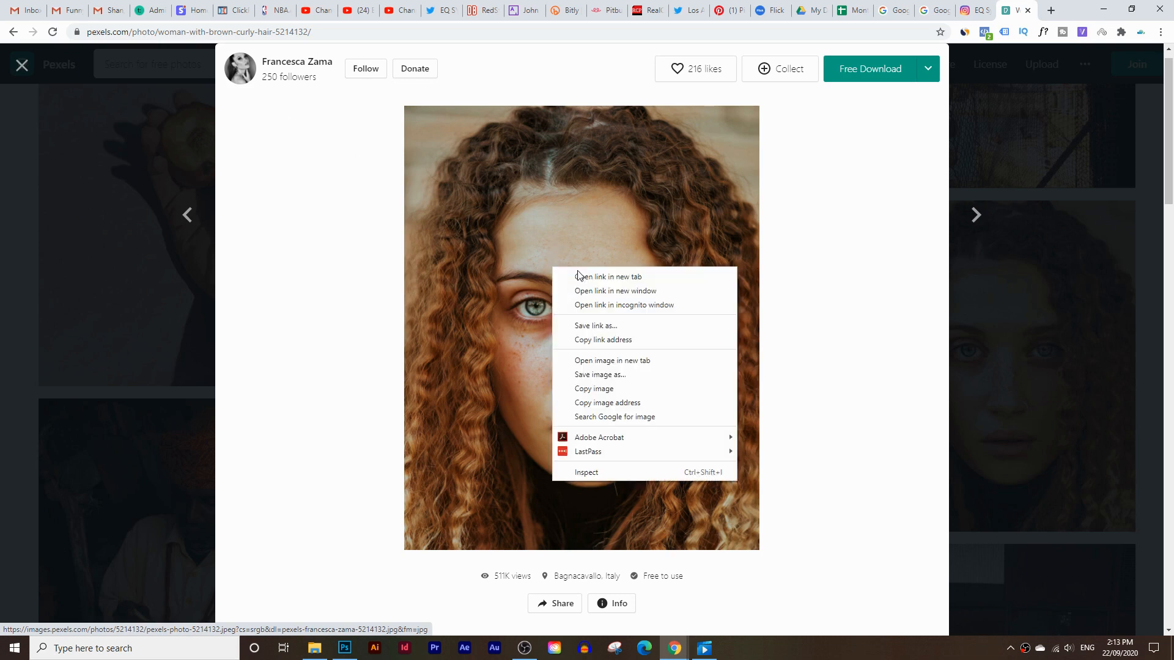
pyautogui.click(660, 384)
pyautogui.click(345, 648)
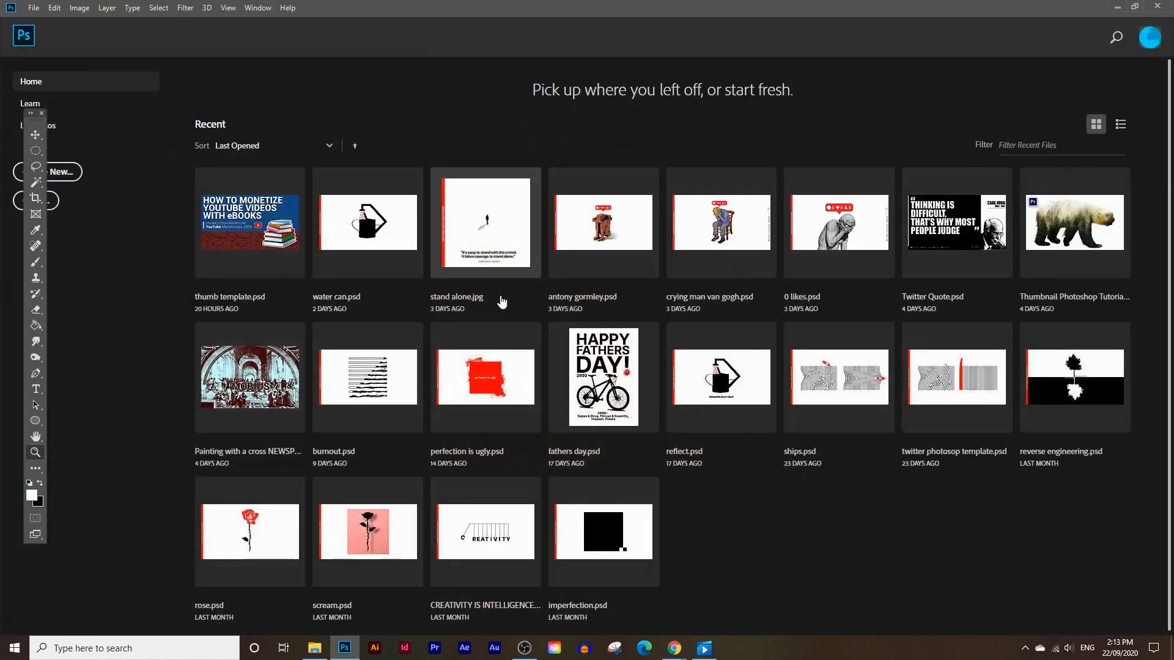
# - Create a new 1200 x 1500 pixel document at 72 ppi with a white background and paste the copied portrait photo into it
pyautogui.click(74, 177)
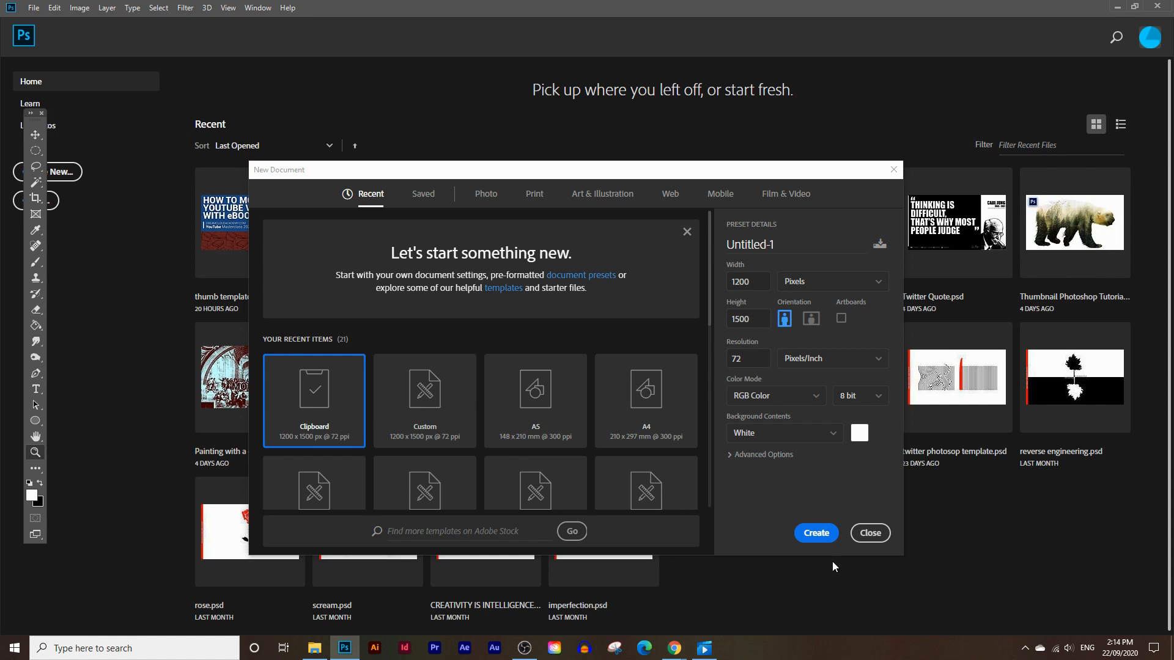
pyautogui.click(820, 533)
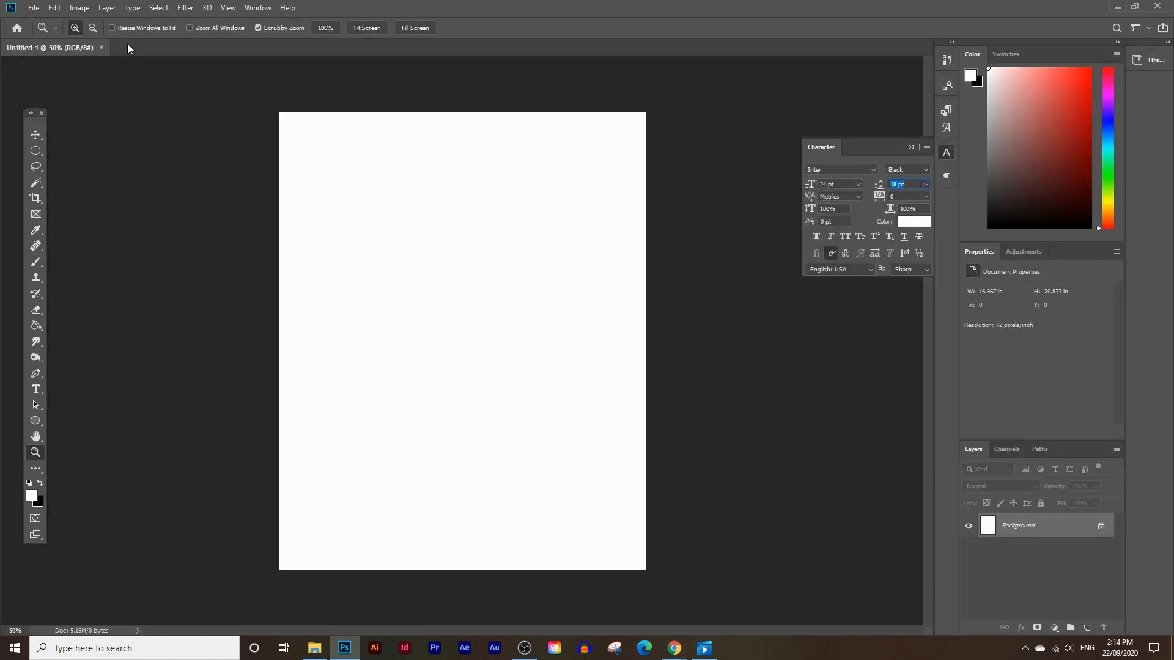
pyautogui.click(54, 7)
pyautogui.click(98, 115)
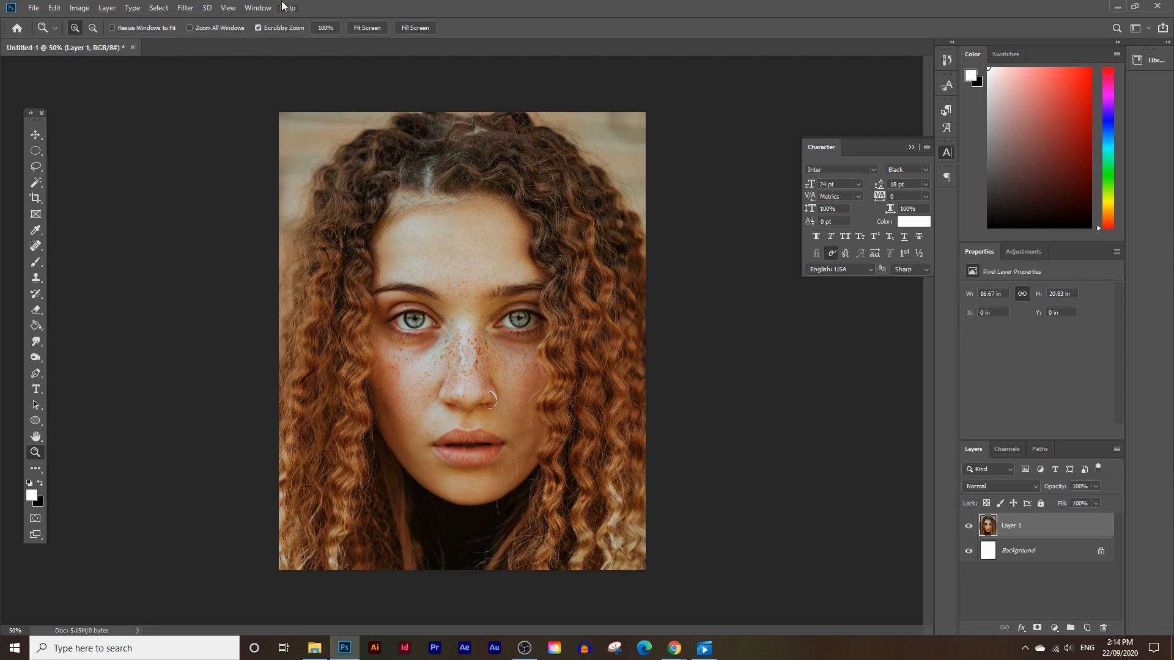
# - Unlock the white Background layer and hide the photo layer above it
pyautogui.click(257, 7)
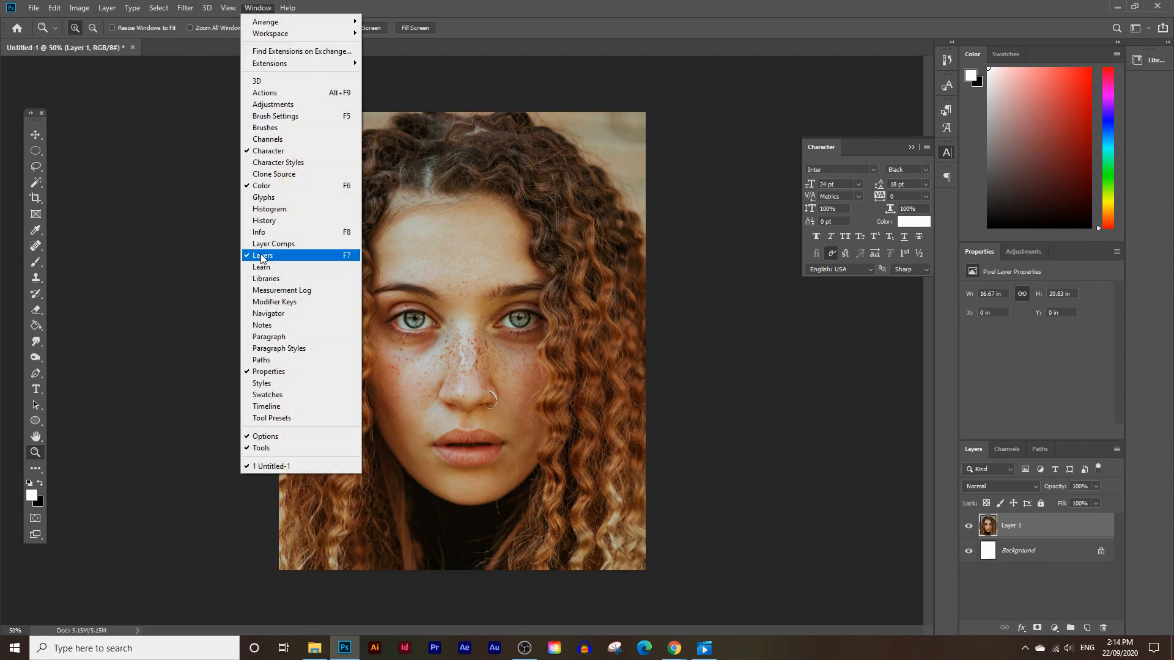
pyautogui.click(1055, 571)
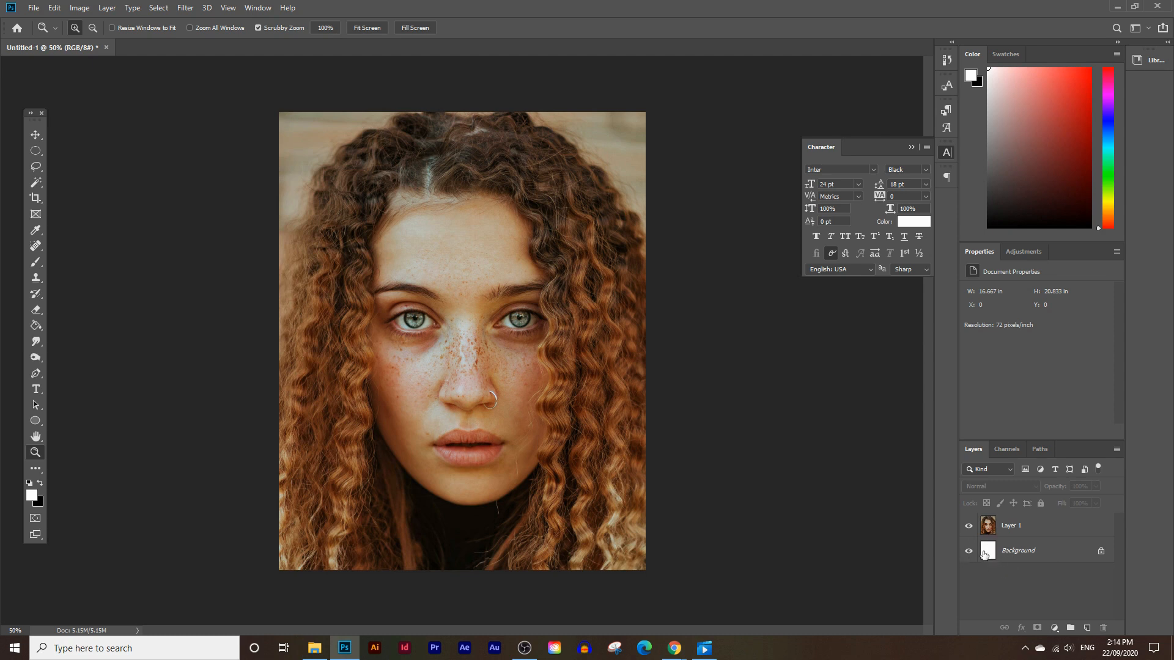
pyautogui.click(1101, 552)
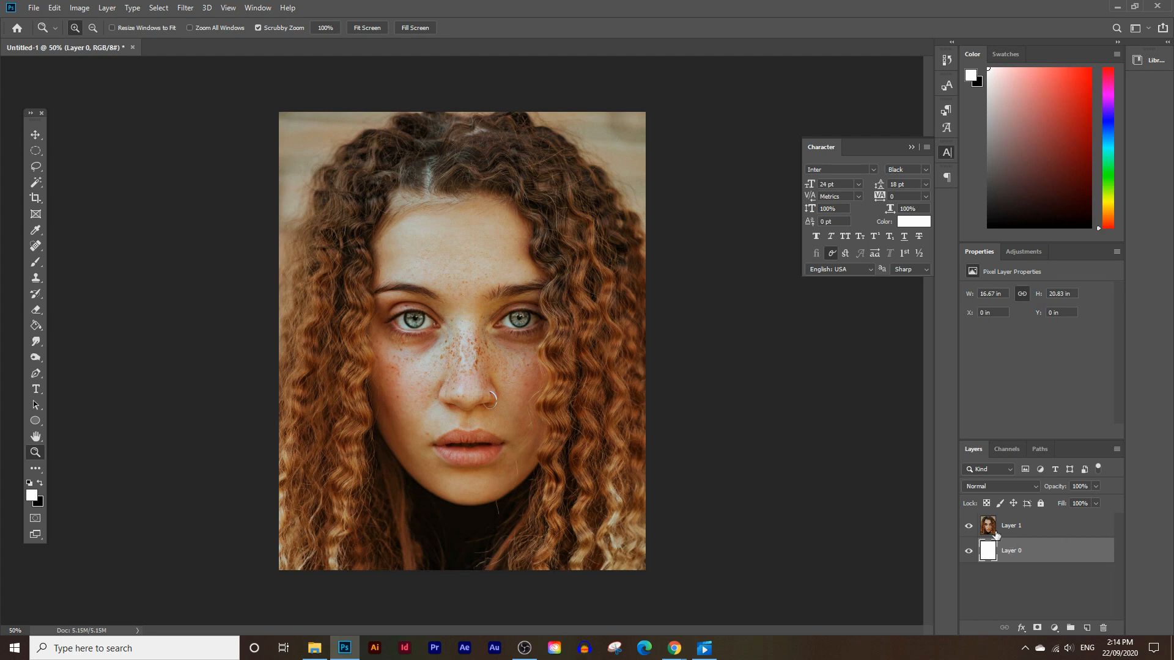
pyautogui.click(1040, 535)
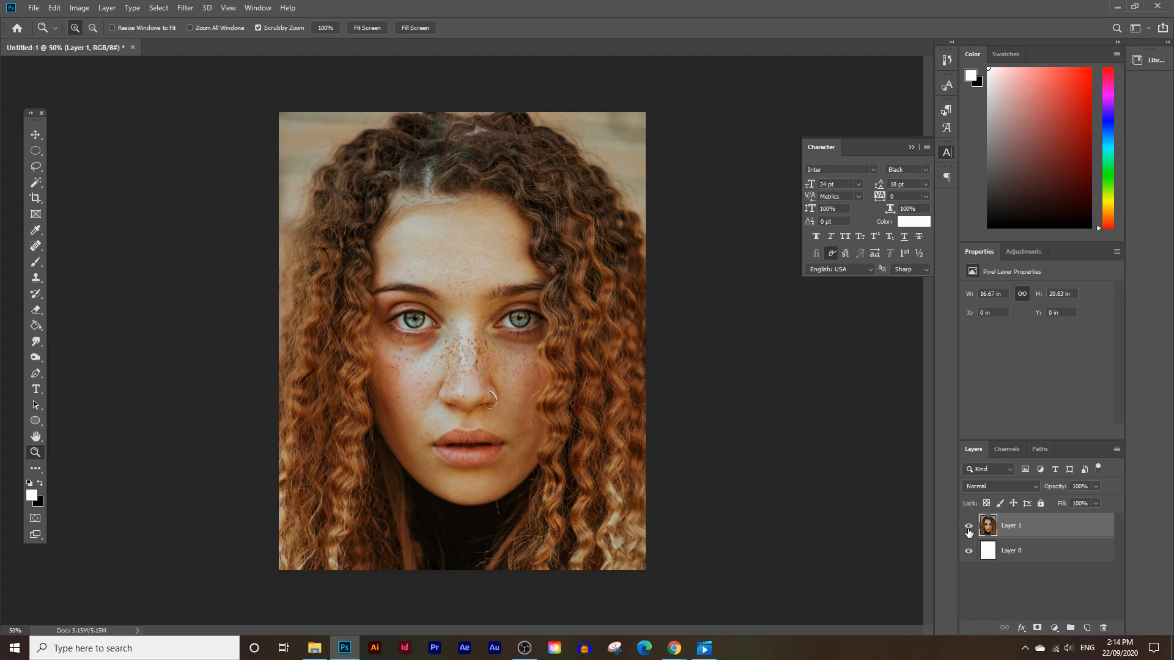
pyautogui.click(968, 527)
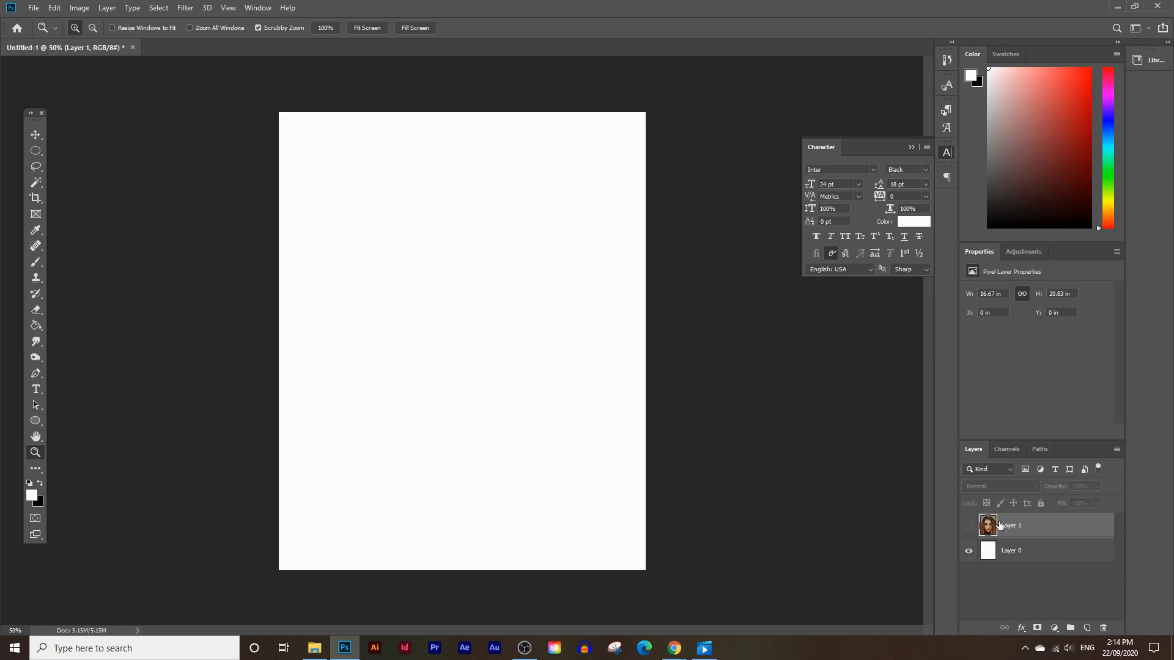
# - Set the foreground color to black (#000000) and fill Layer 0 with it using the Paint Bucket tool
pyautogui.click(38, 325)
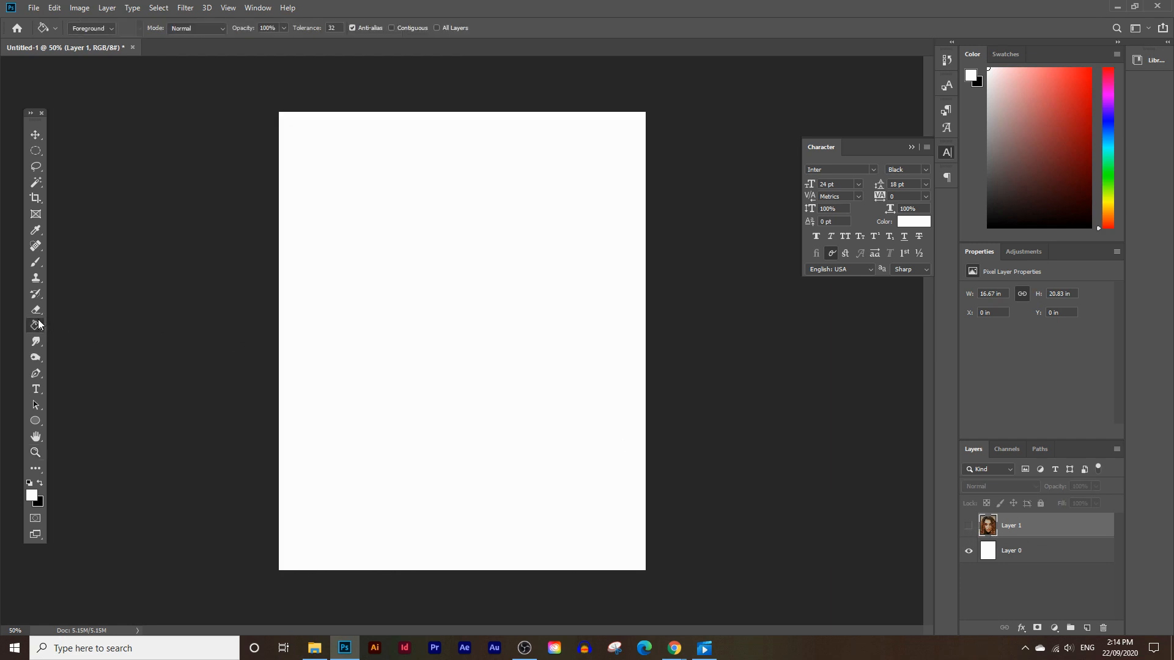
pyautogui.click(32, 500)
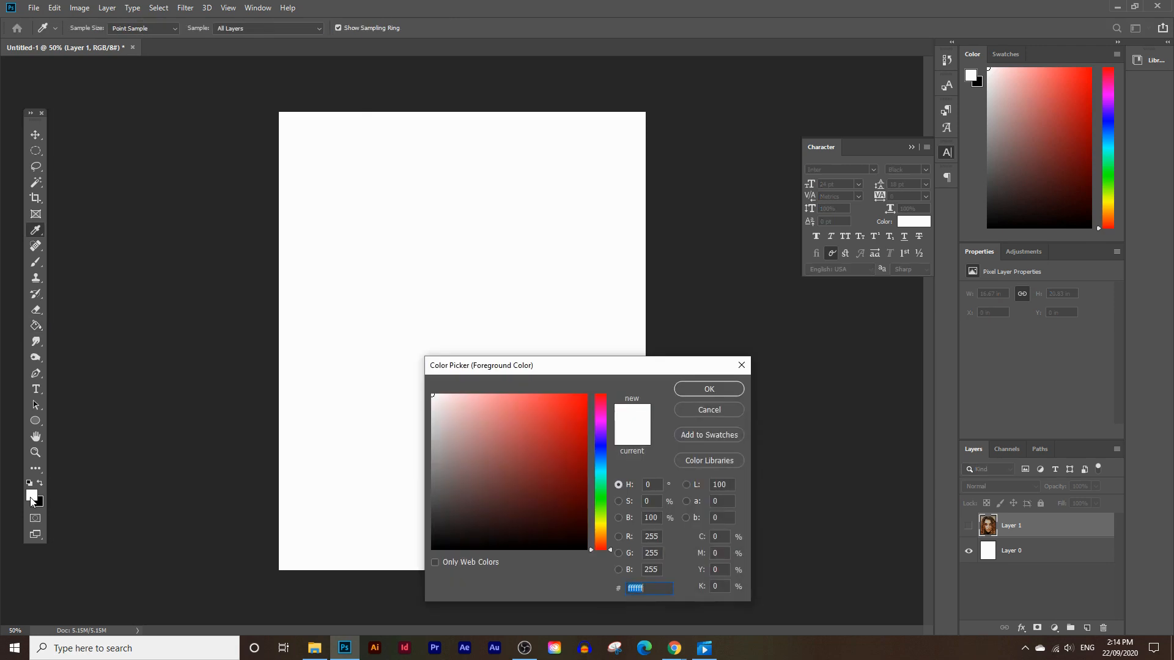
pyautogui.moveTo(522, 535); pyautogui.dragTo(522, 581)
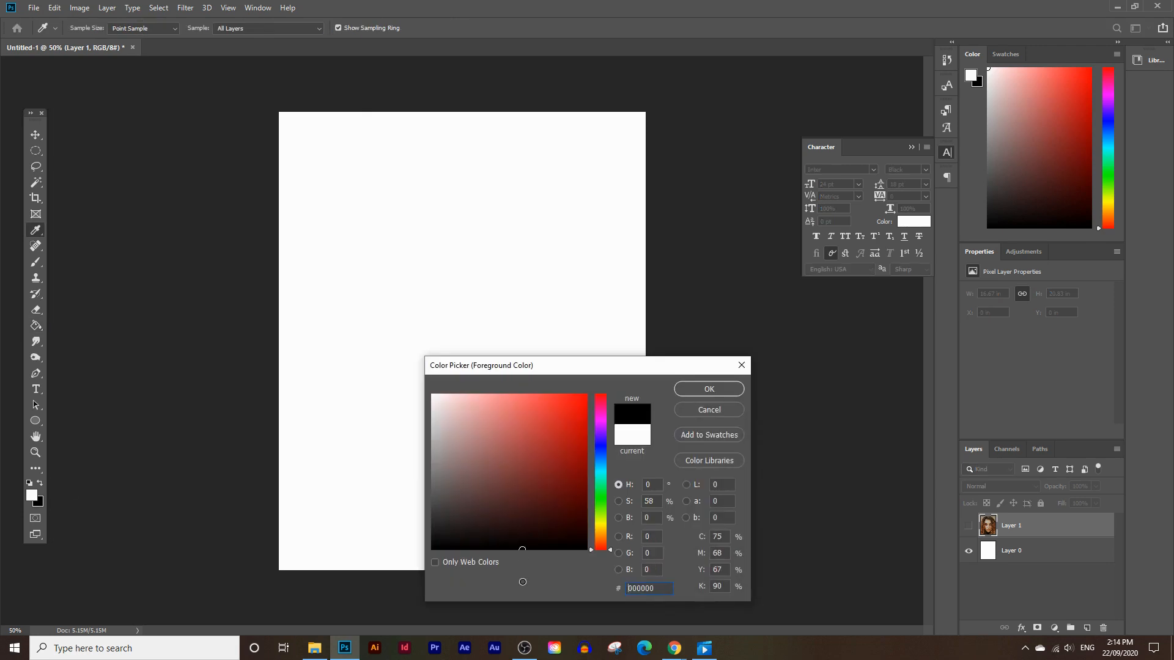
pyautogui.click(712, 390)
pyautogui.click(1035, 555)
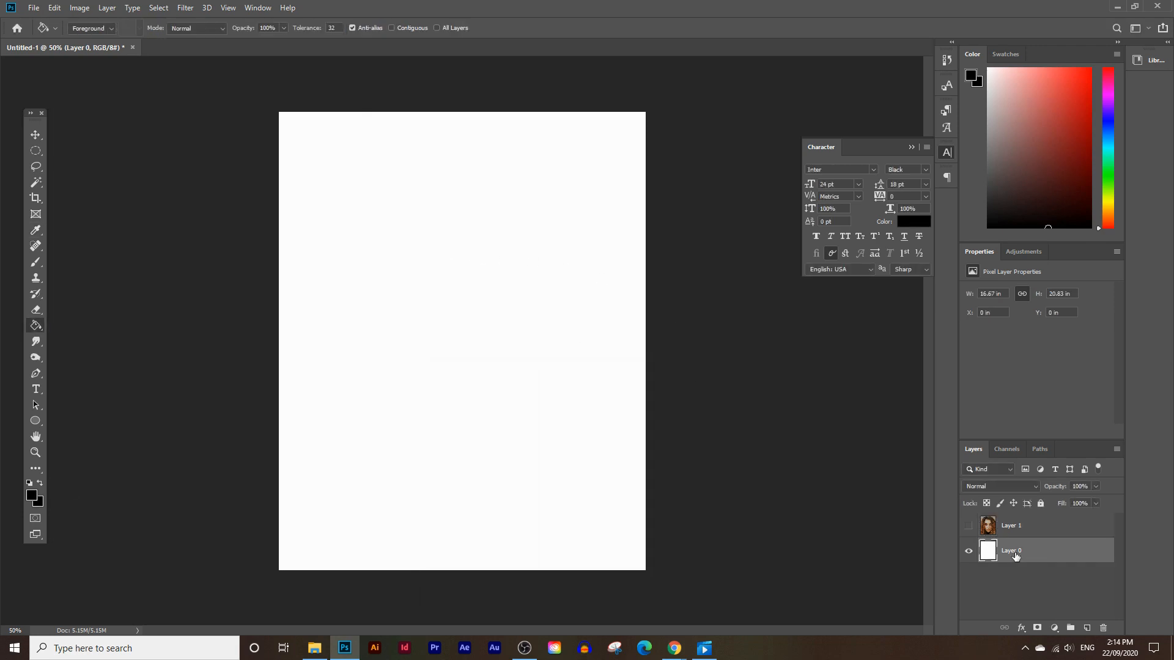
pyautogui.click(436, 361)
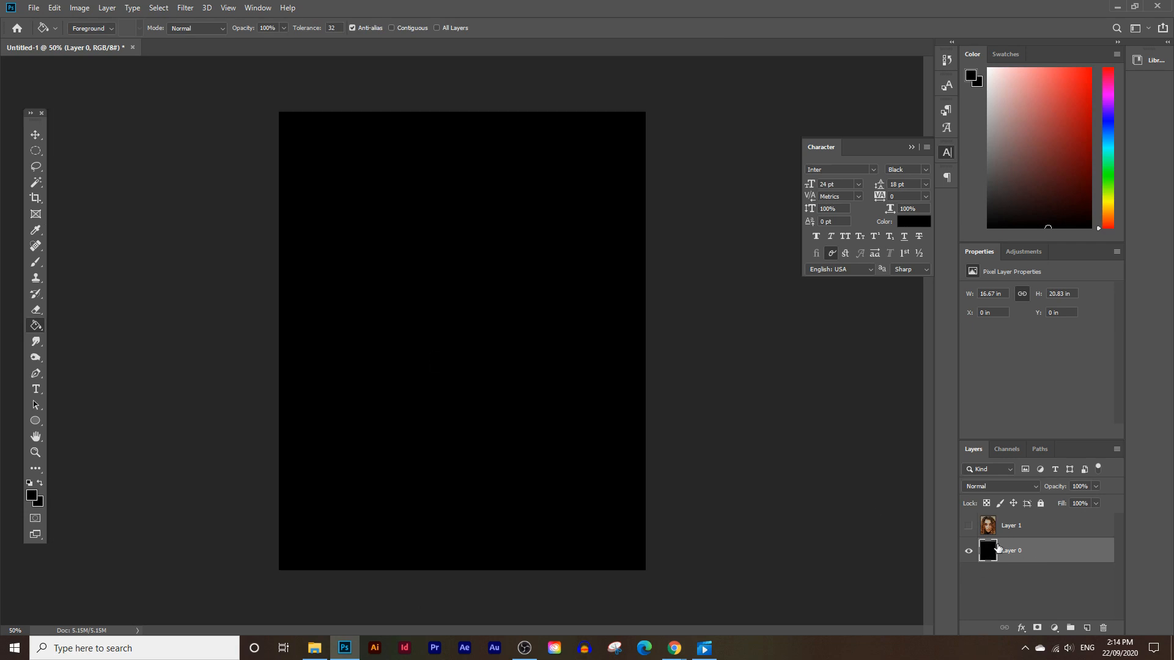
# - Rename the black-filled layer "black" and the photo layer "portrait"
pyautogui.write('black')
pyautogui.doubleClick(1040, 524)
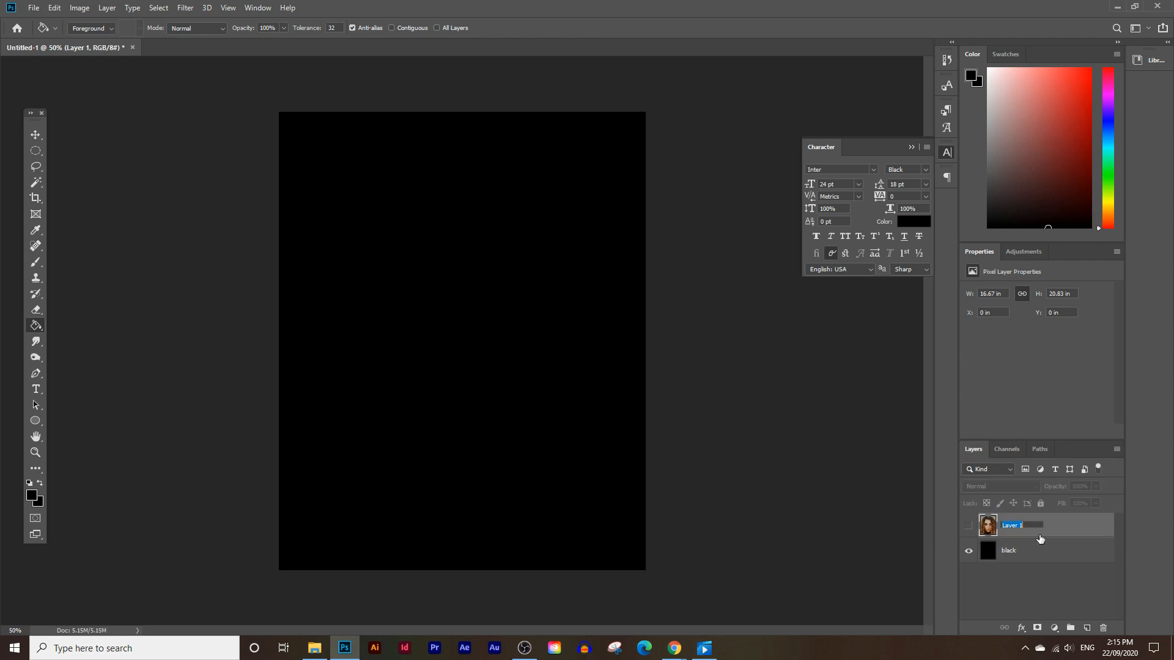
pyautogui.write('portrait')
pyautogui.press('Return')
# - Make the portrait layer visible again and duplicate it, leaving the original portrait layer hidden
pyautogui.click(968, 526)
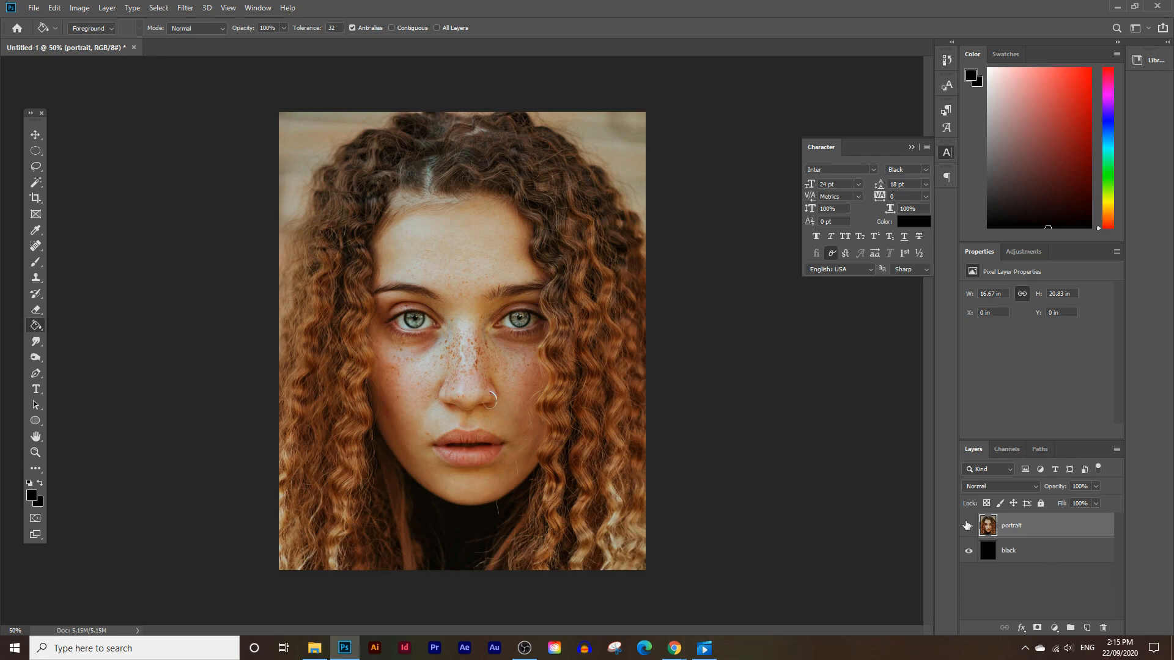
pyautogui.moveTo(1066, 530); pyautogui.dragTo(1088, 625)
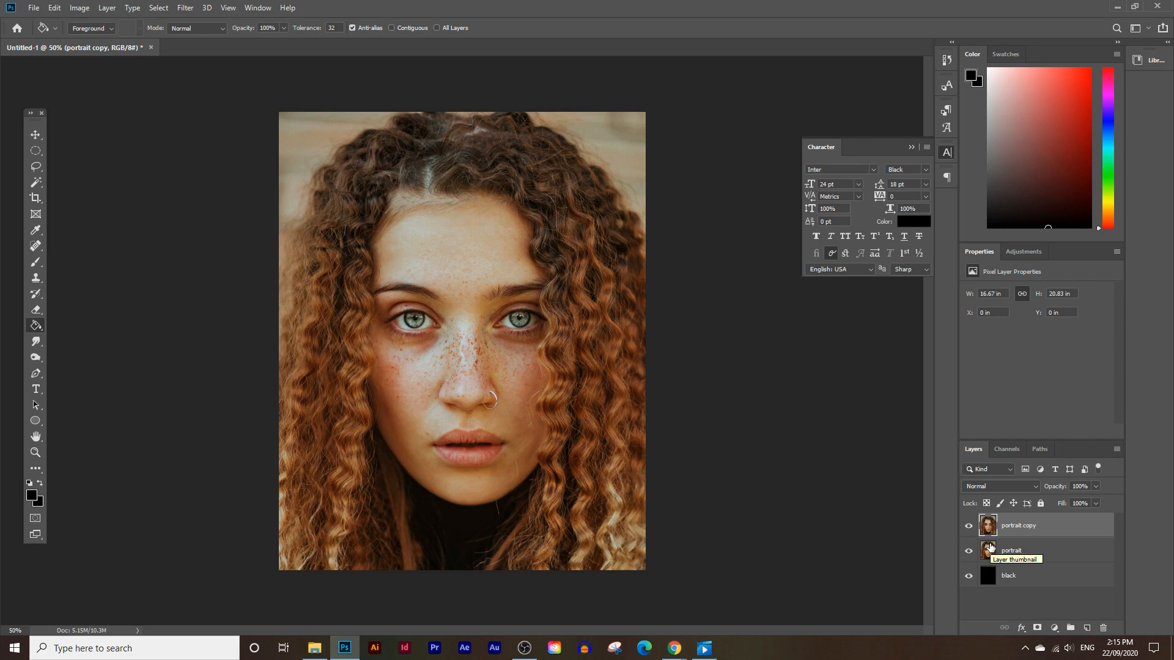
pyautogui.click(1018, 550)
pyautogui.click(968, 553)
# - Open the Black & White image adjustment for the portrait copy layer
pyautogui.click(1032, 531)
pyautogui.click(78, 9)
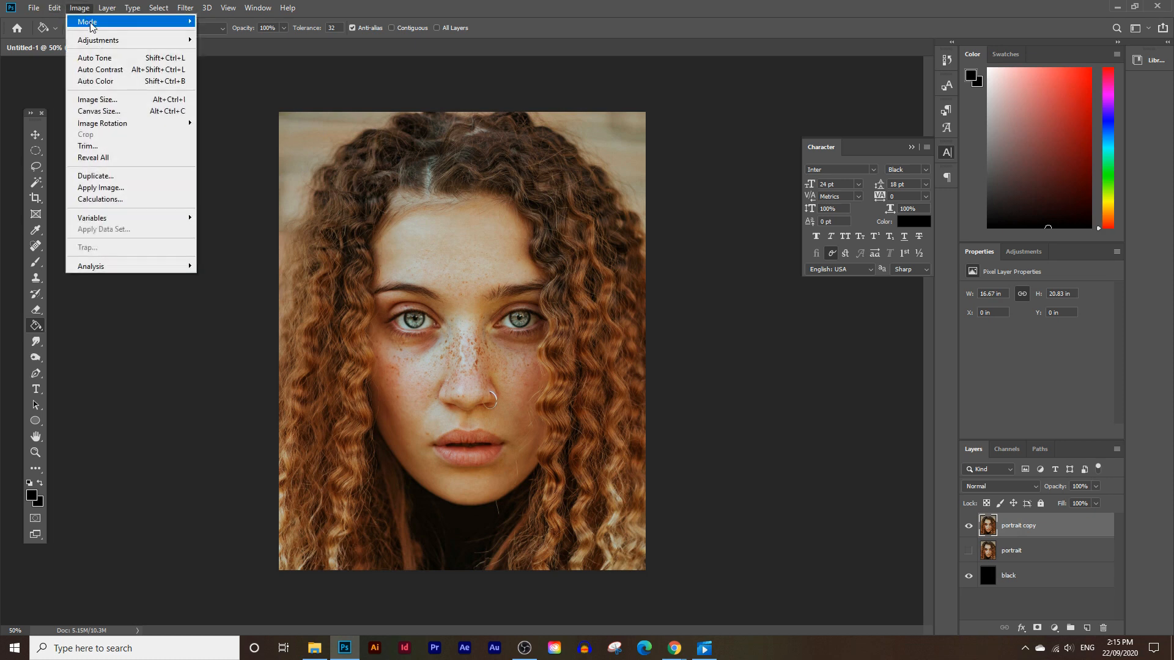
pyautogui.moveTo(101, 41)
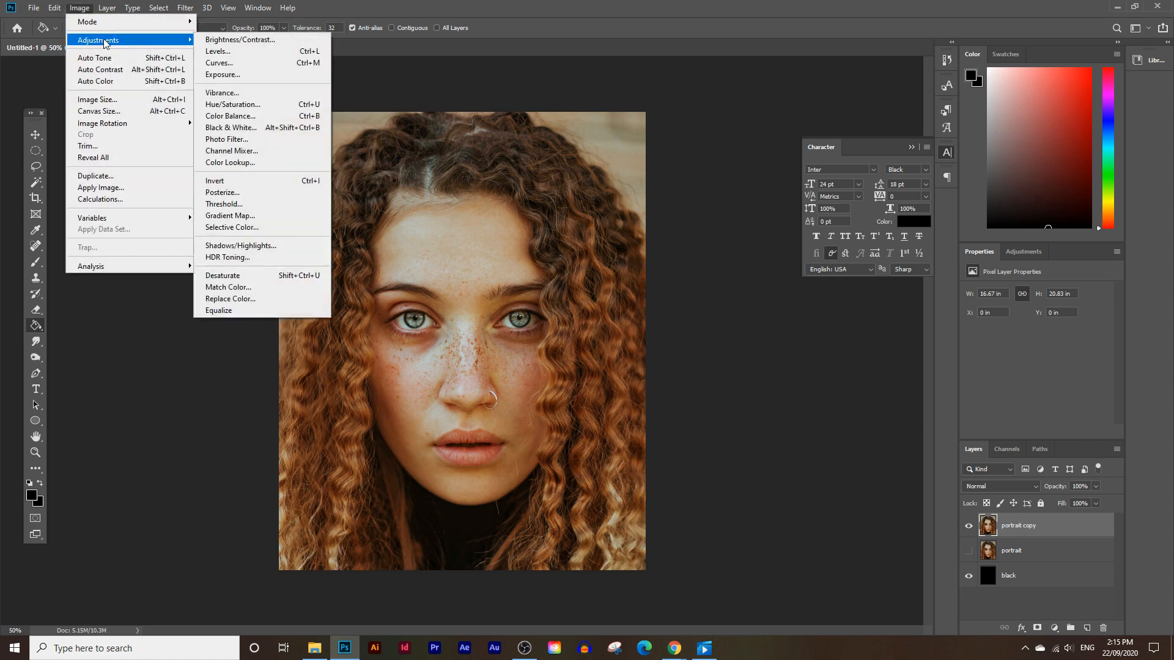
pyautogui.click(241, 131)
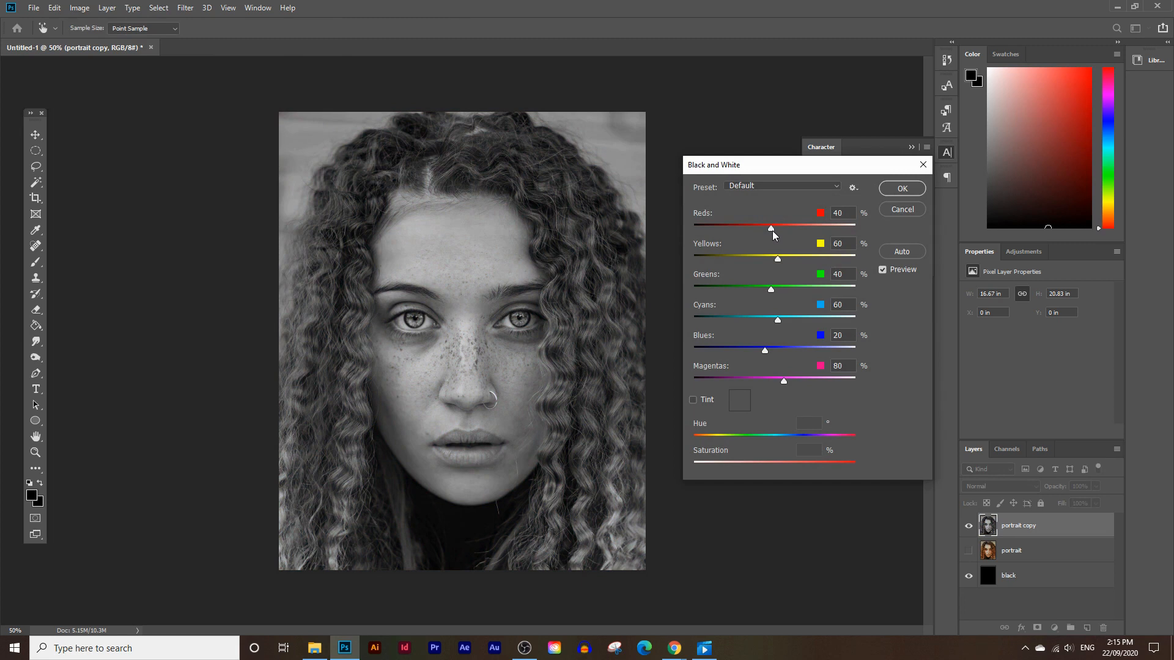
# - Try the Darker, Blue Filter and other Black & White presets on the portrait copy and return to Default
pyautogui.click(785, 185)
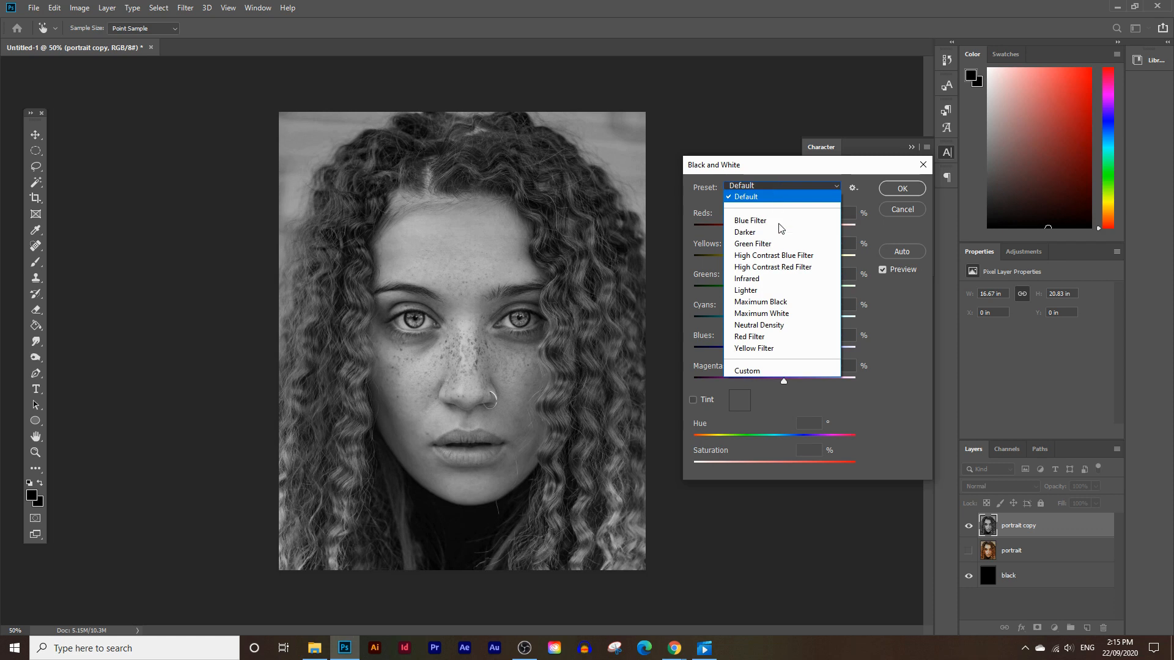
pyautogui.click(772, 233)
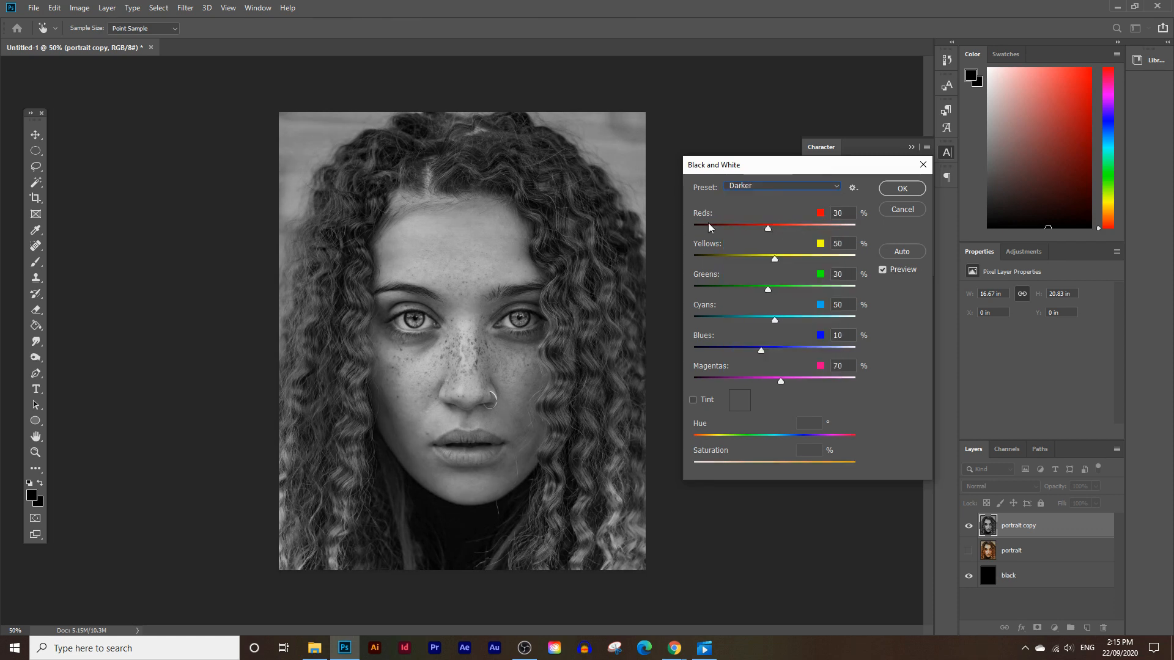
pyautogui.click(758, 186)
pyautogui.click(733, 216)
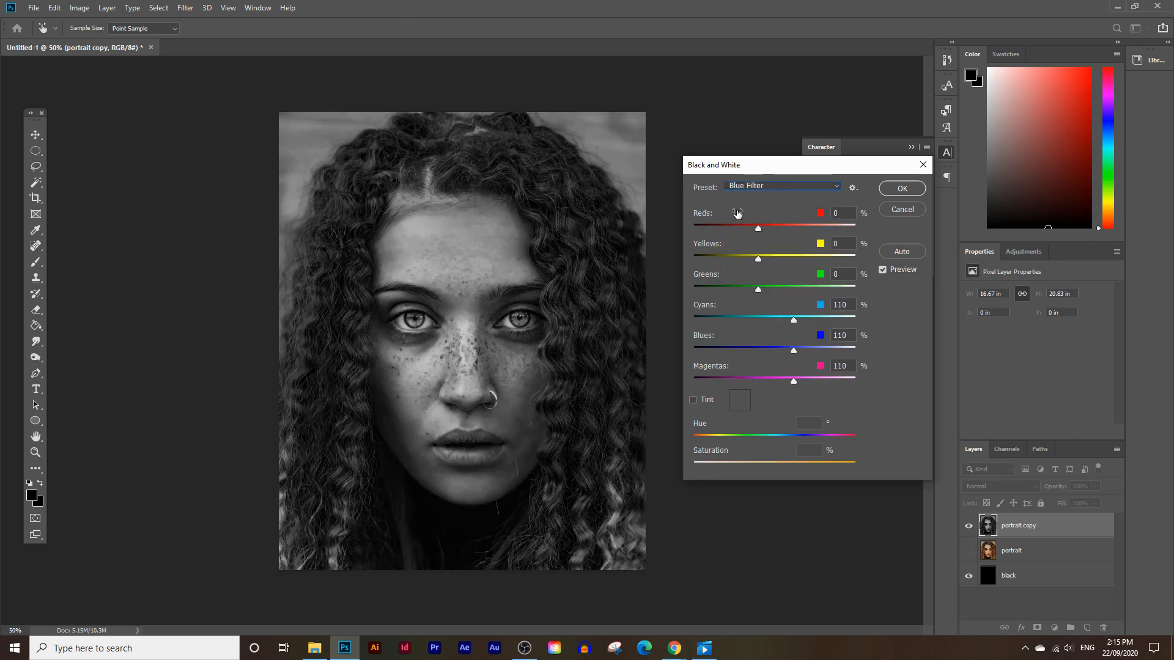
pyautogui.click(766, 189)
pyautogui.click(779, 282)
pyautogui.click(795, 187)
pyautogui.click(782, 325)
pyautogui.click(786, 187)
pyautogui.click(767, 205)
# - Apply a custom black-and-white mix with Reds -28, Yellows 106, Greens -6, Blues 70 and Magentas 49 to the portrait copy
pyautogui.moveTo(768, 229); pyautogui.dragTo(757, 290)
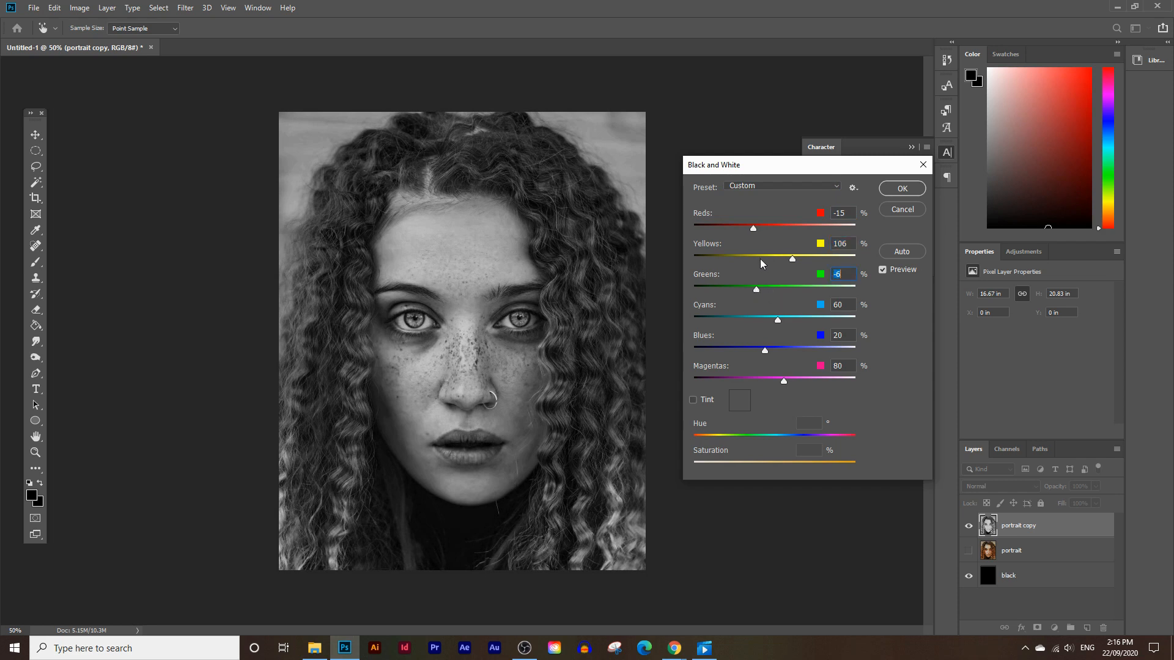
pyautogui.moveTo(751, 228); pyautogui.dragTo(743, 226)
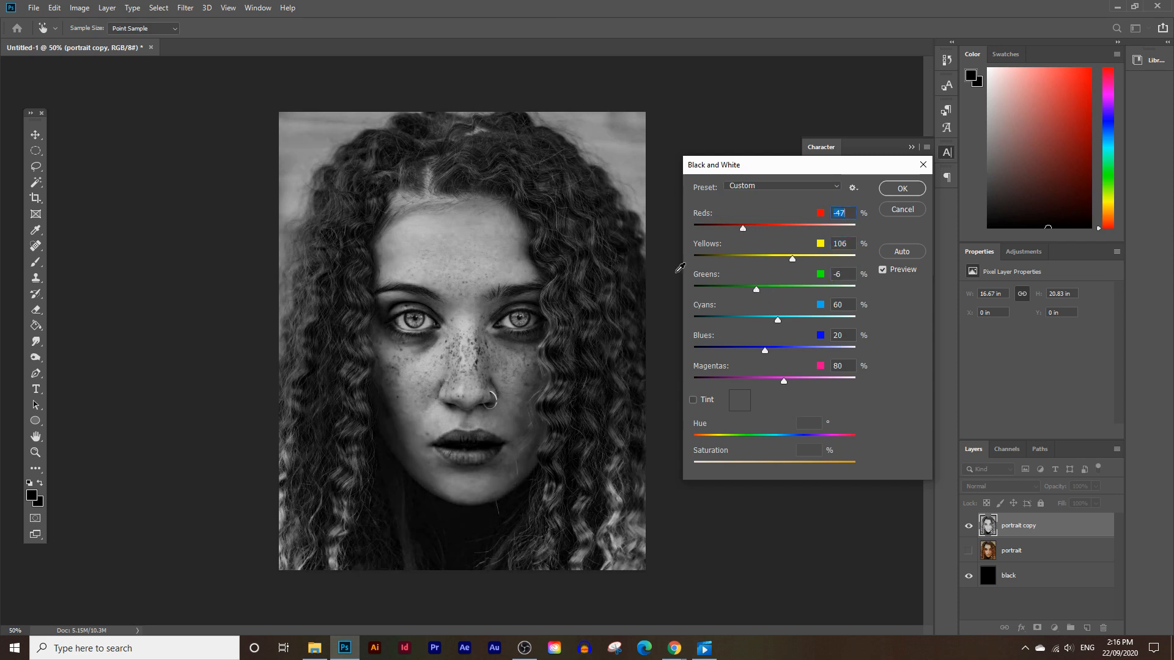
pyautogui.click(750, 229)
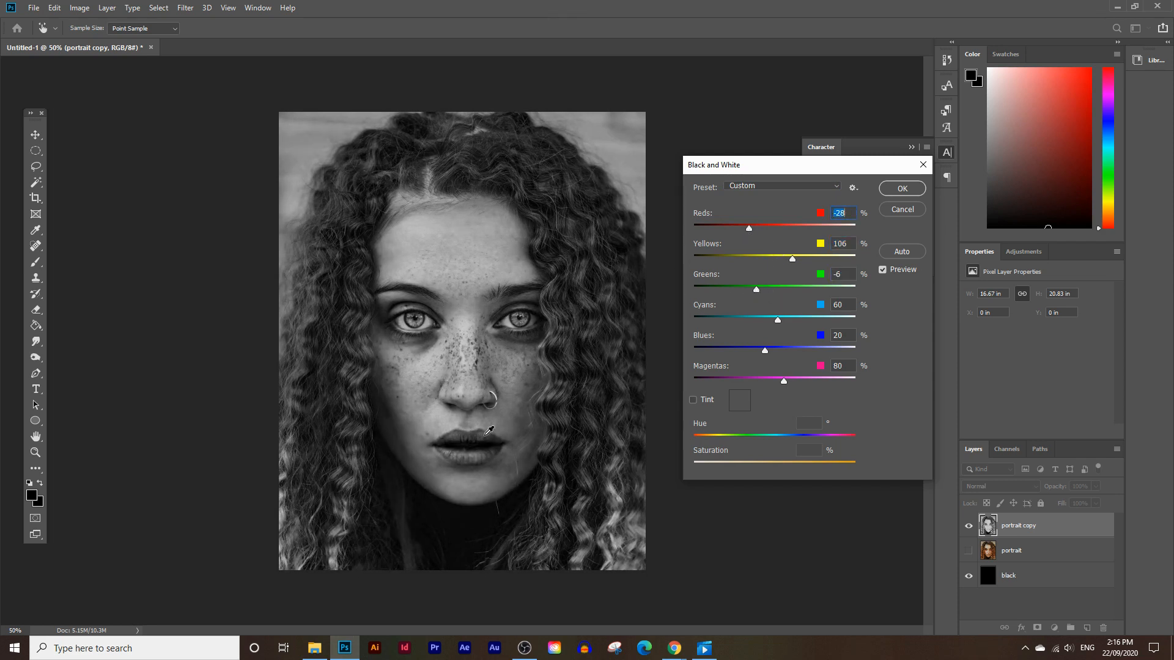
pyautogui.moveTo(751, 230); pyautogui.dragTo(754, 229)
pyautogui.moveTo(765, 351); pyautogui.dragTo(774, 380)
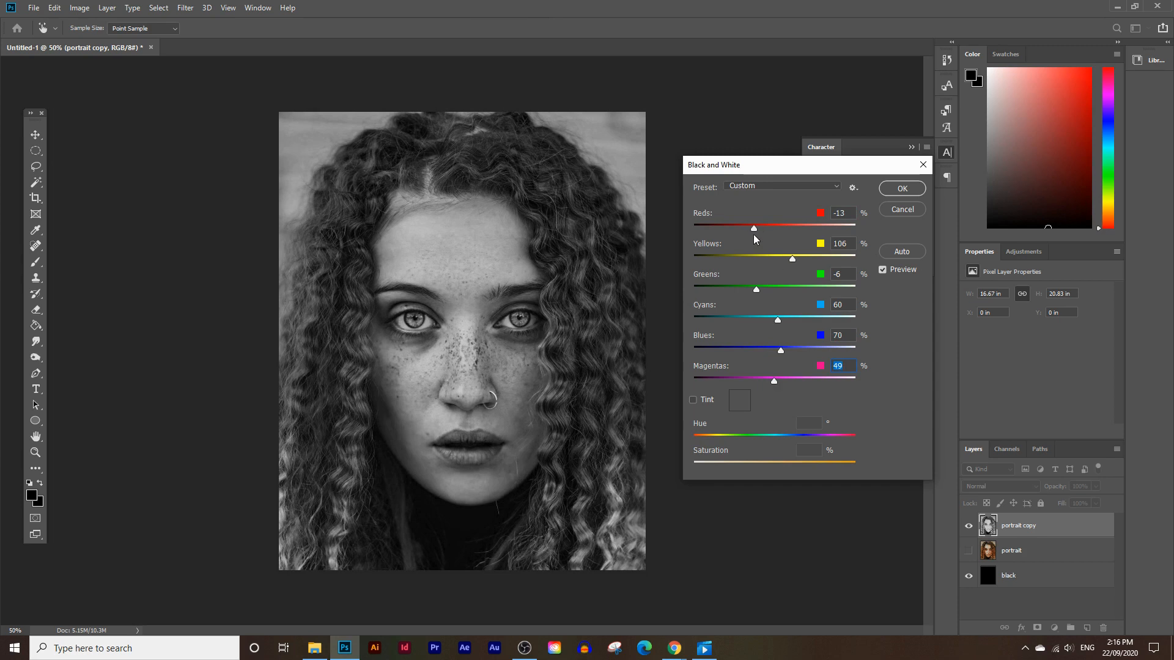
pyautogui.moveTo(765, 230); pyautogui.dragTo(750, 229)
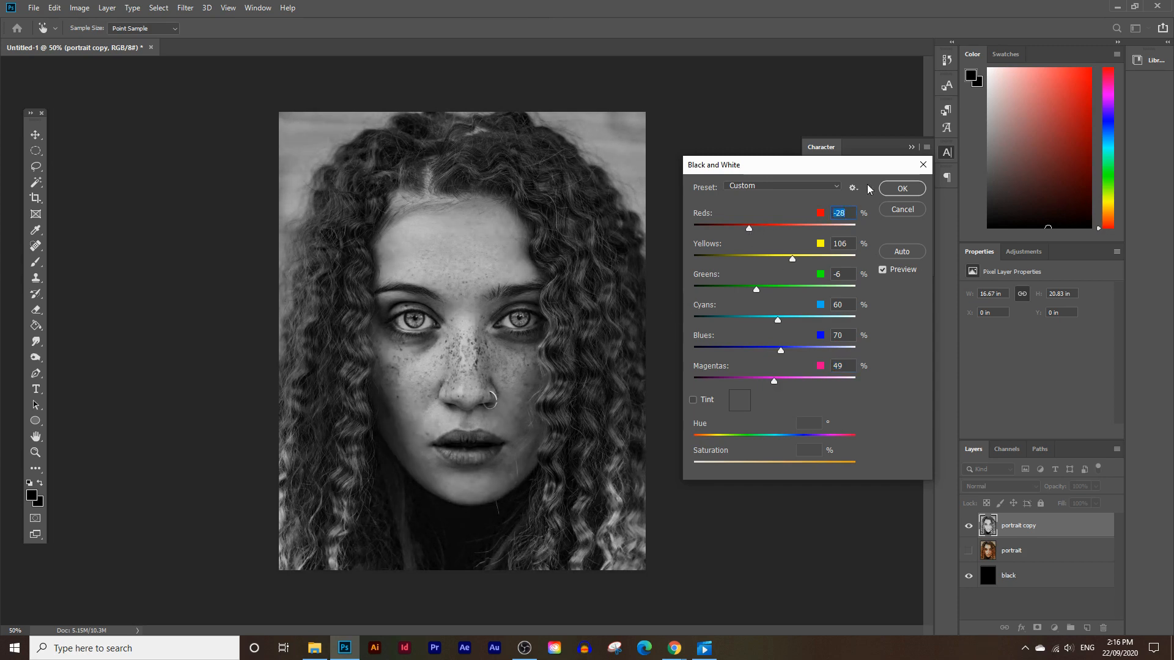
pyautogui.click(893, 188)
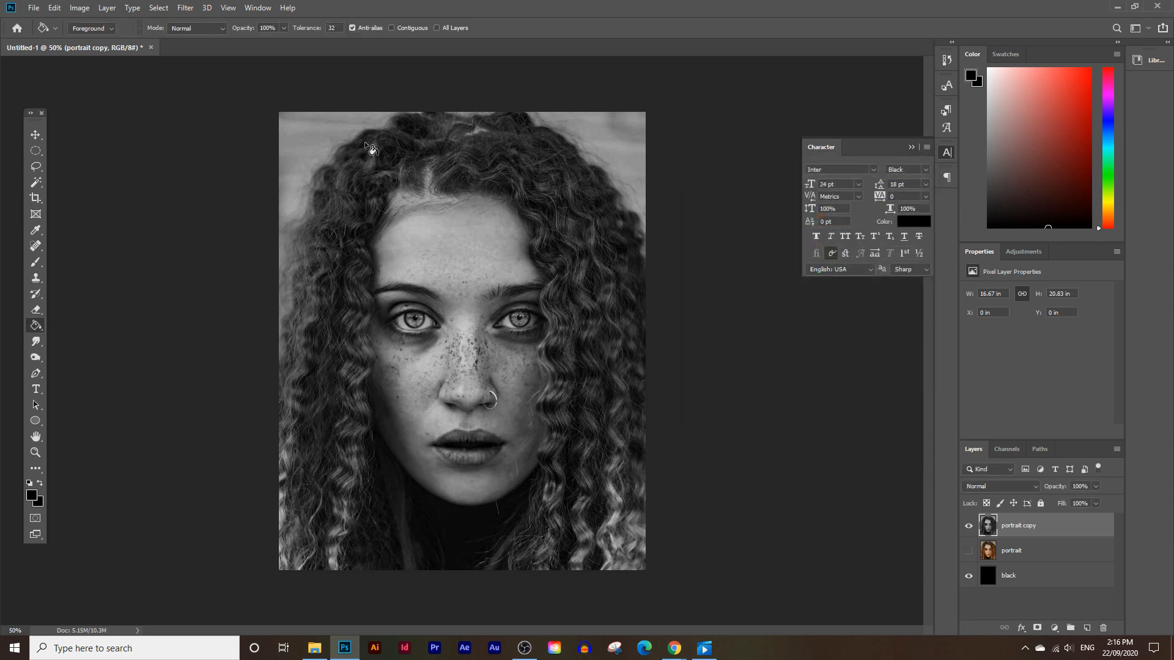
# - Switch to the lorem ipsum generator page in the browser and examine the generated paragraphs and generator options
pyautogui.click(911, 148)
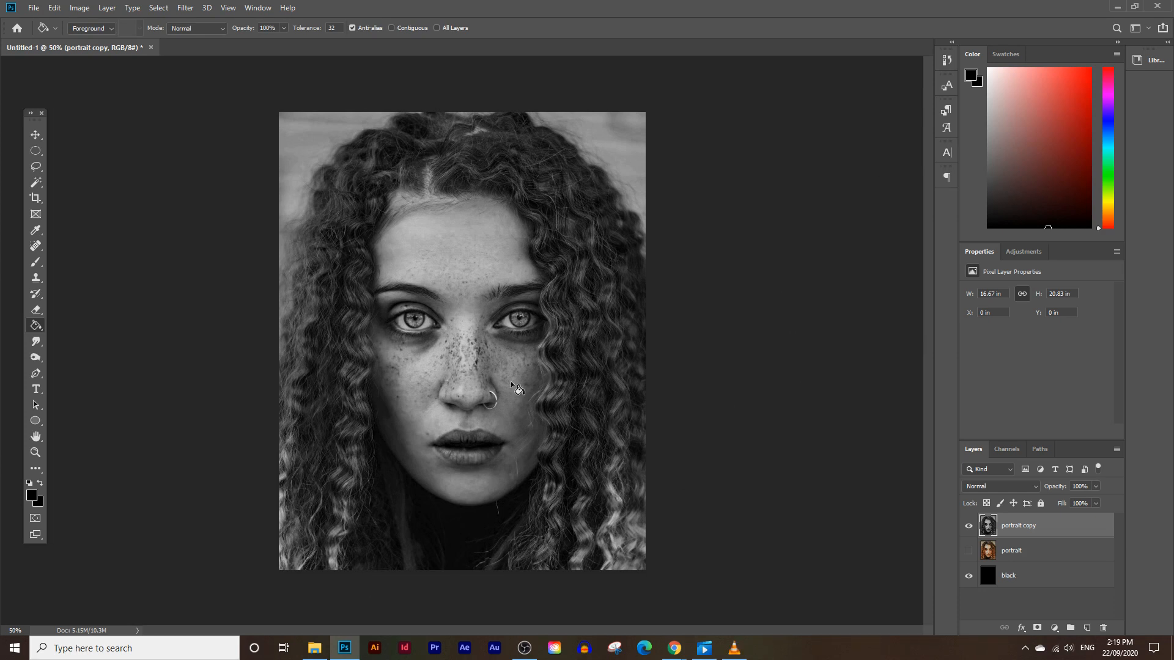
pyautogui.click(1117, 6)
pyautogui.scroll(3, 466, 281)
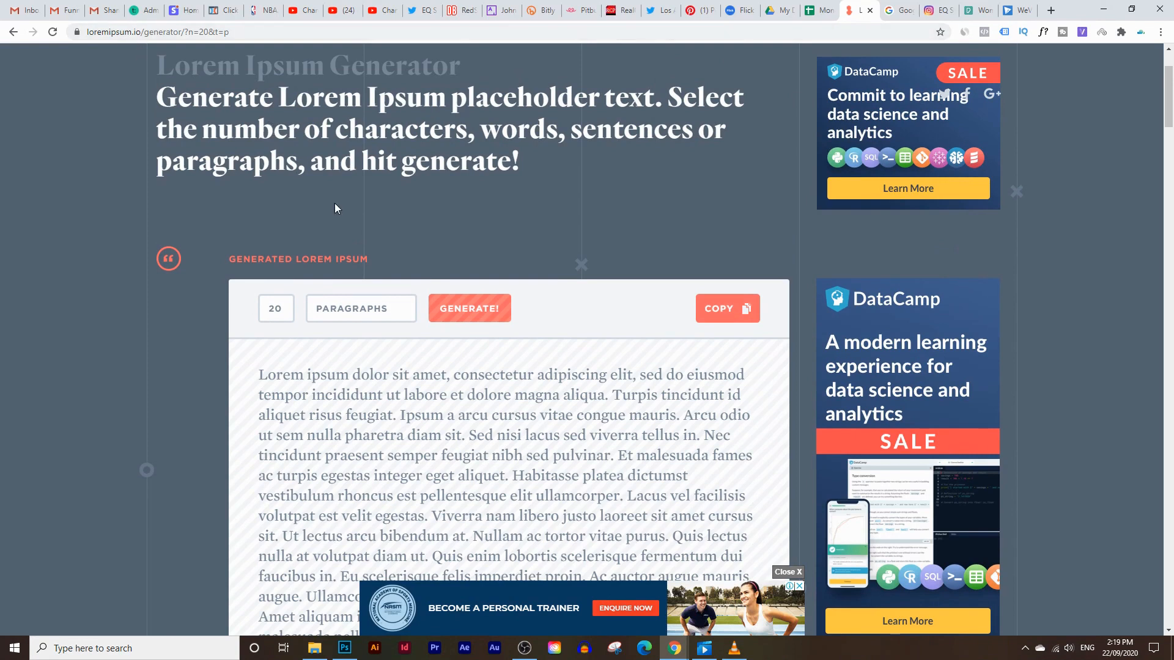
pyautogui.scroll(2, 315, 177)
pyautogui.scroll(-6, 288, 190)
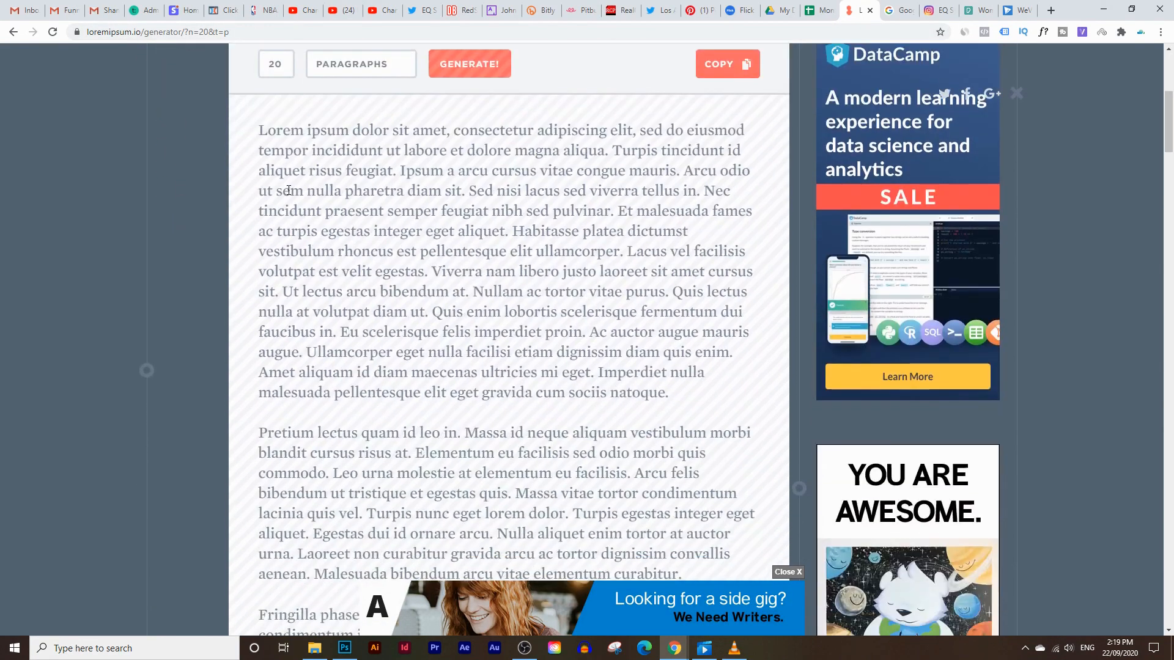
pyautogui.scroll(-4, 289, 190)
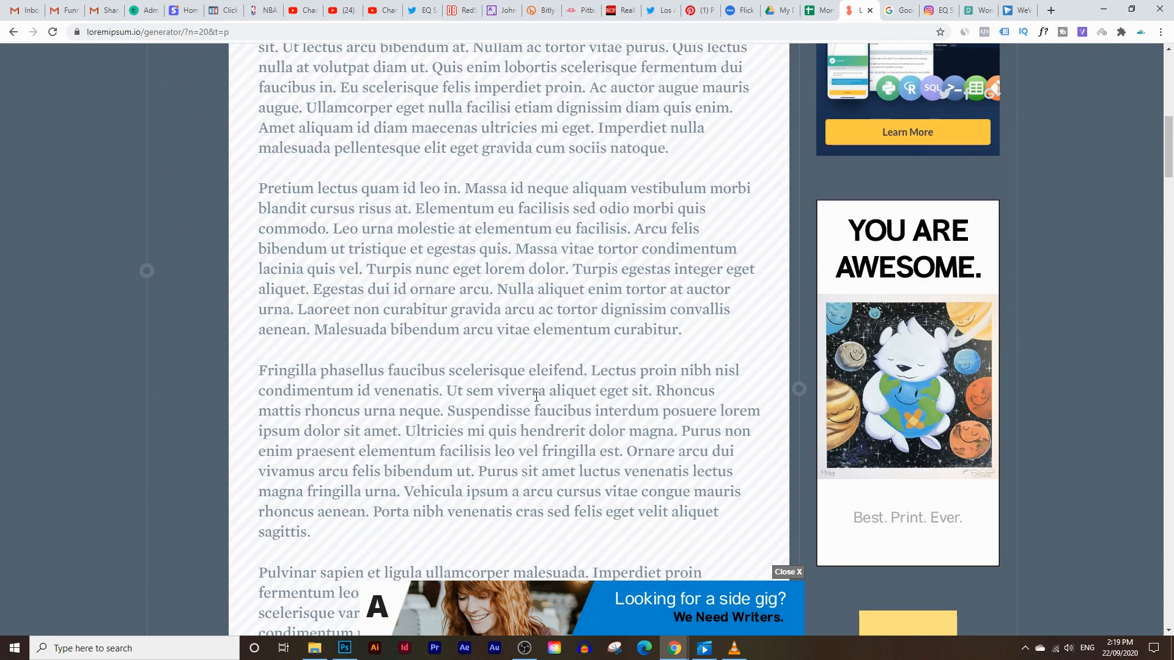
pyautogui.scroll(2, 537, 397)
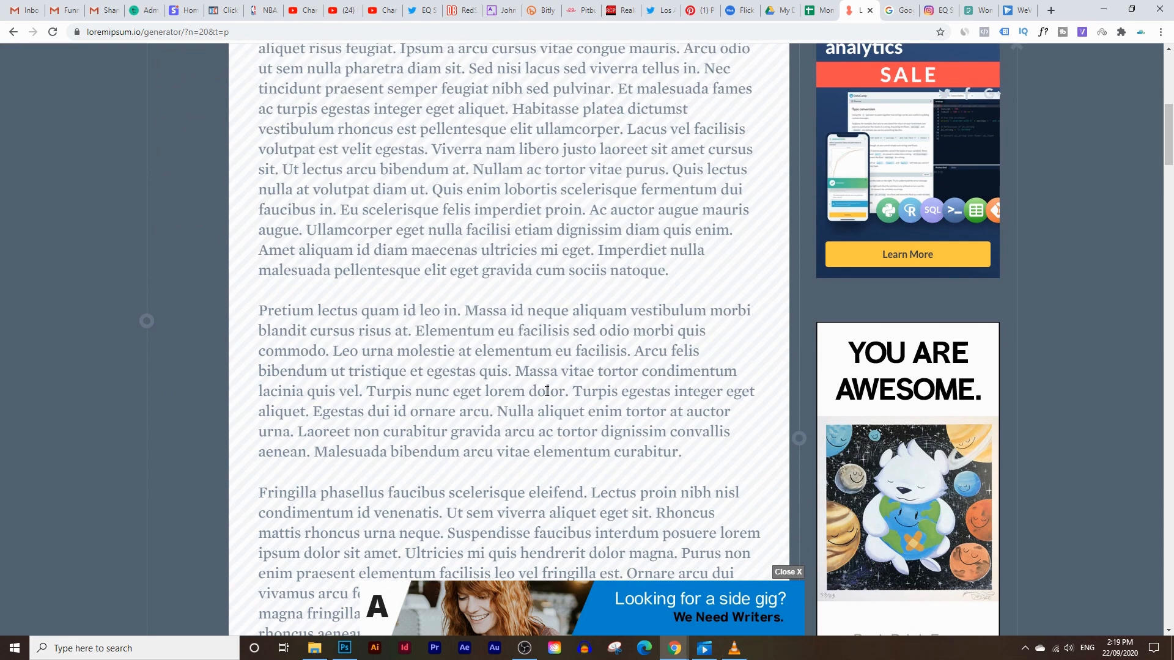
pyautogui.scroll(3, 546, 391)
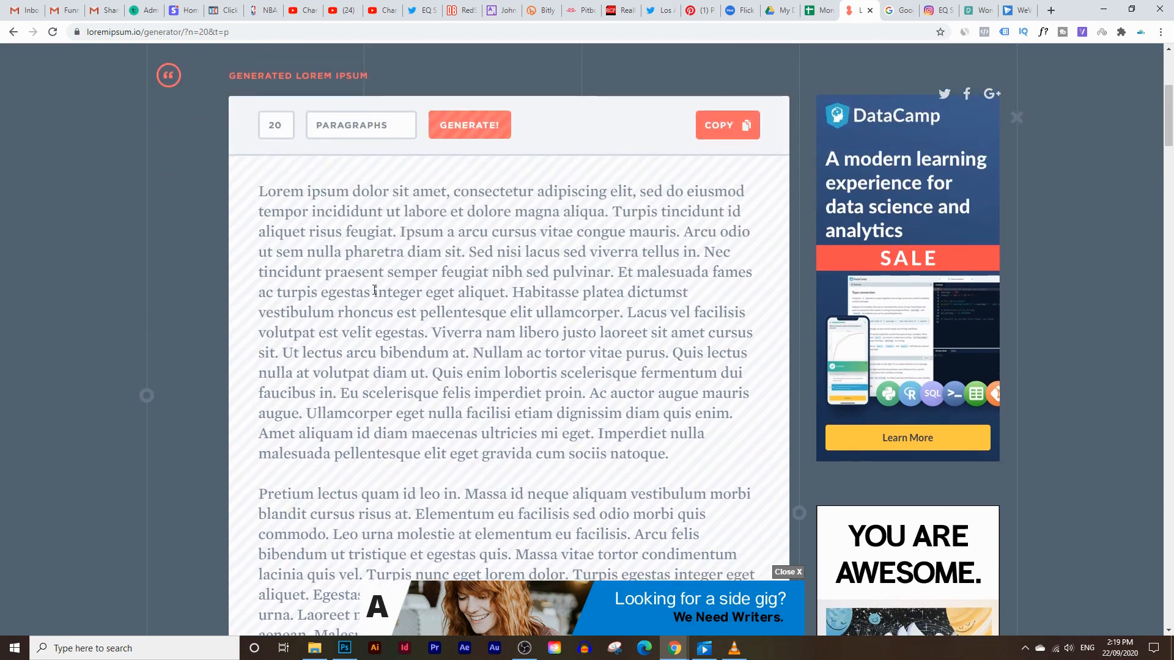
pyautogui.scroll(3, 343, 306)
pyautogui.scroll(-2, 318, 316)
pyautogui.scroll(1, 323, 299)
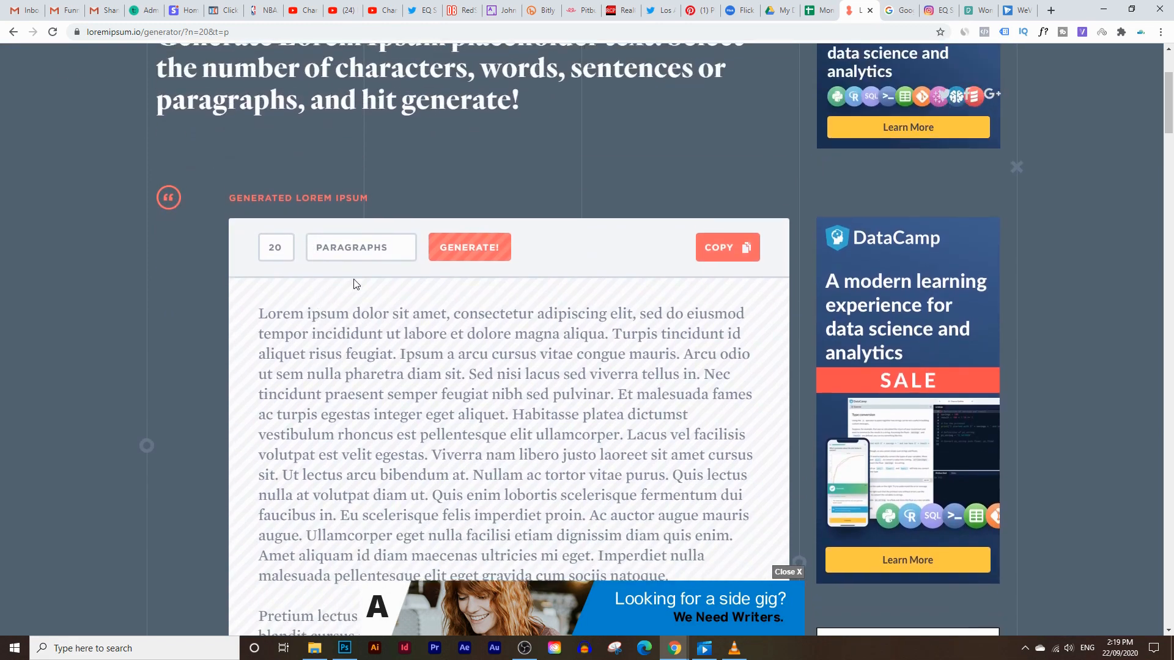
pyautogui.scroll(-5, 327, 274)
pyautogui.scroll(4, 323, 194)
# - Generate 15 paragraphs of lorem ipsum and copy the resulting placeholder text
pyautogui.moveTo(284, 126); pyautogui.dragTo(246, 127)
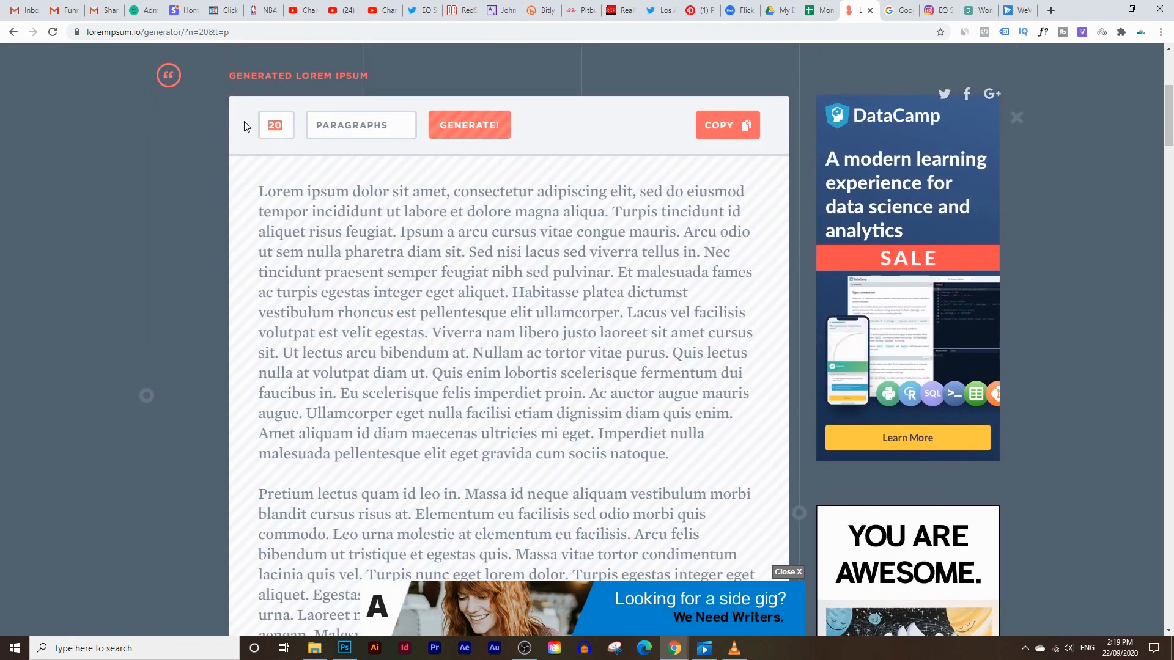
pyautogui.write('15')
pyautogui.click(485, 138)
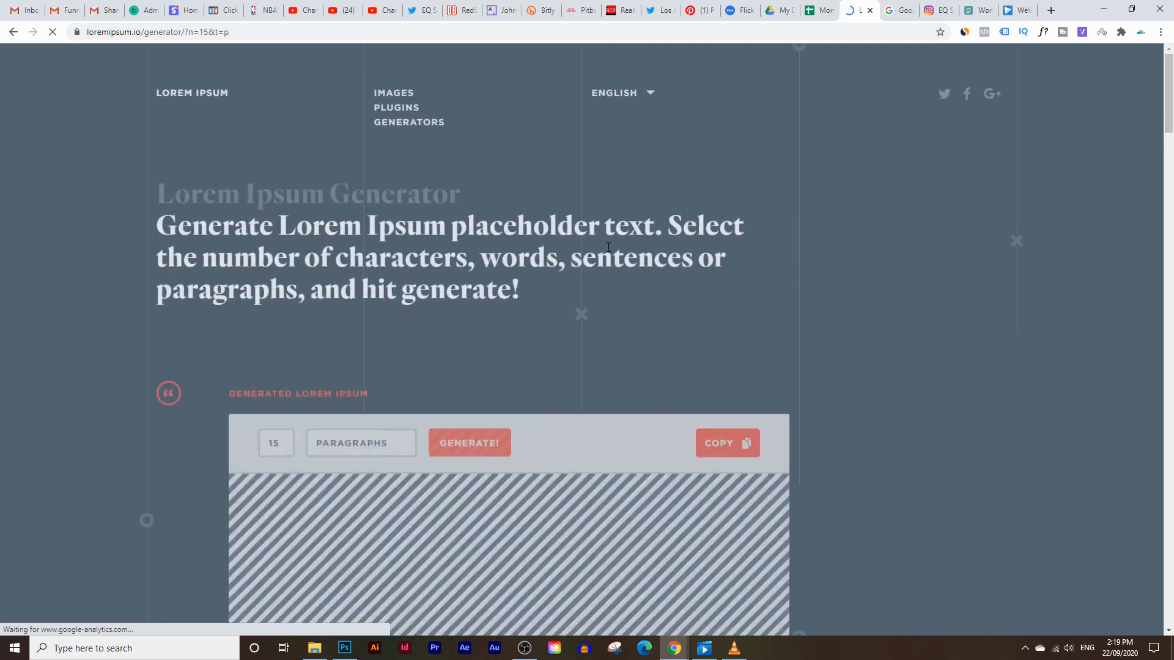
pyautogui.scroll(-1, 563, 387)
pyautogui.scroll(4, 563, 392)
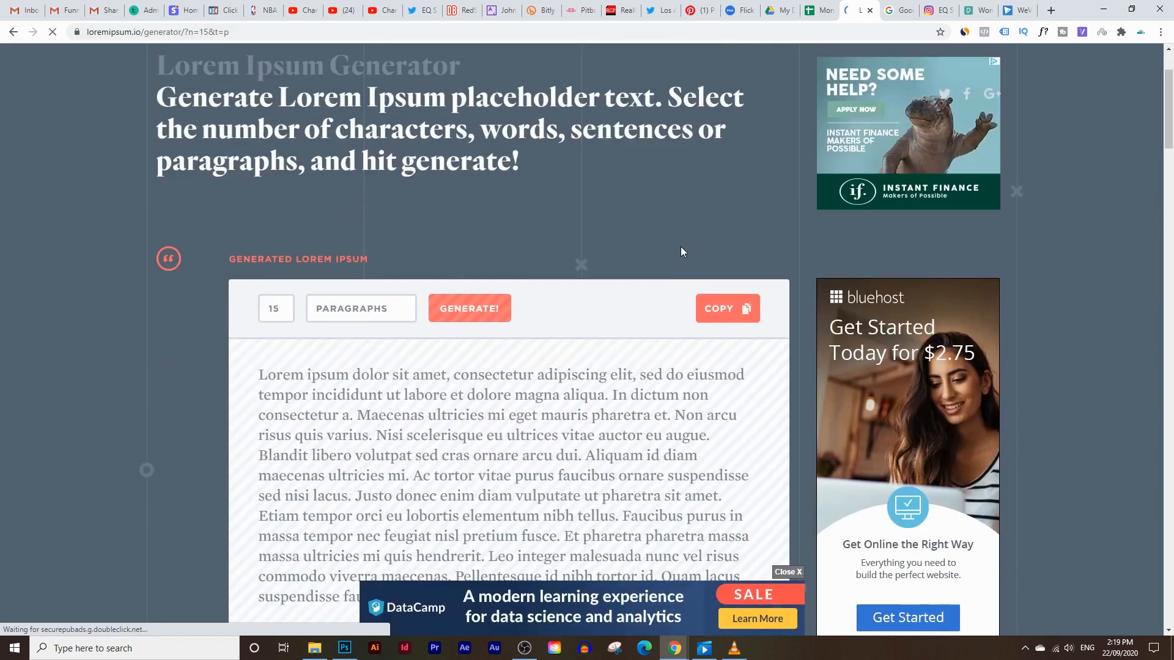
pyautogui.click(721, 307)
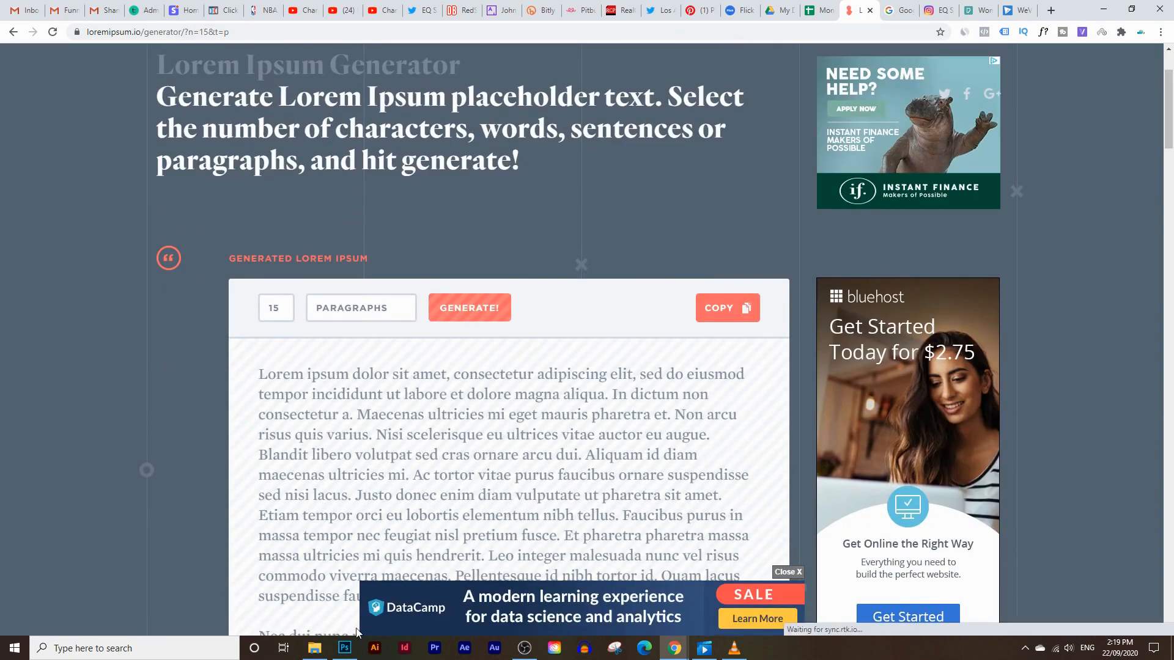
# - Switch back to Photoshop and paste the copied lorem ipsum into a text box about 16.17 × 20.25 in, covering nearly the whole portrait
pyautogui.hotkey('alt', 'Tab')
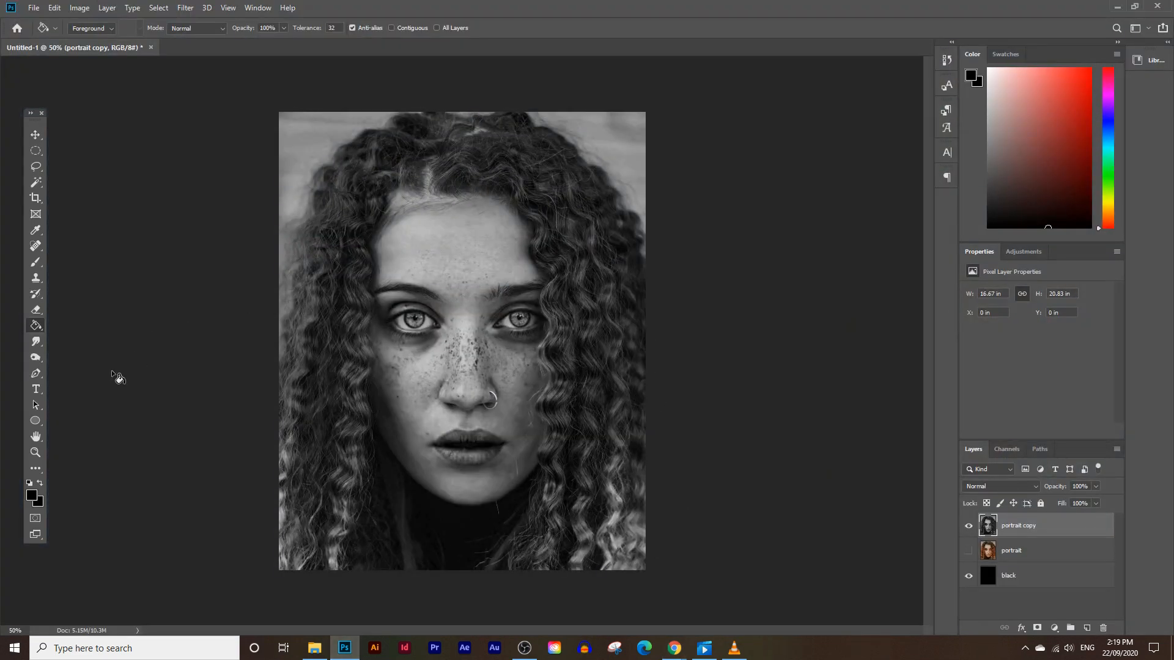
pyautogui.click(37, 391)
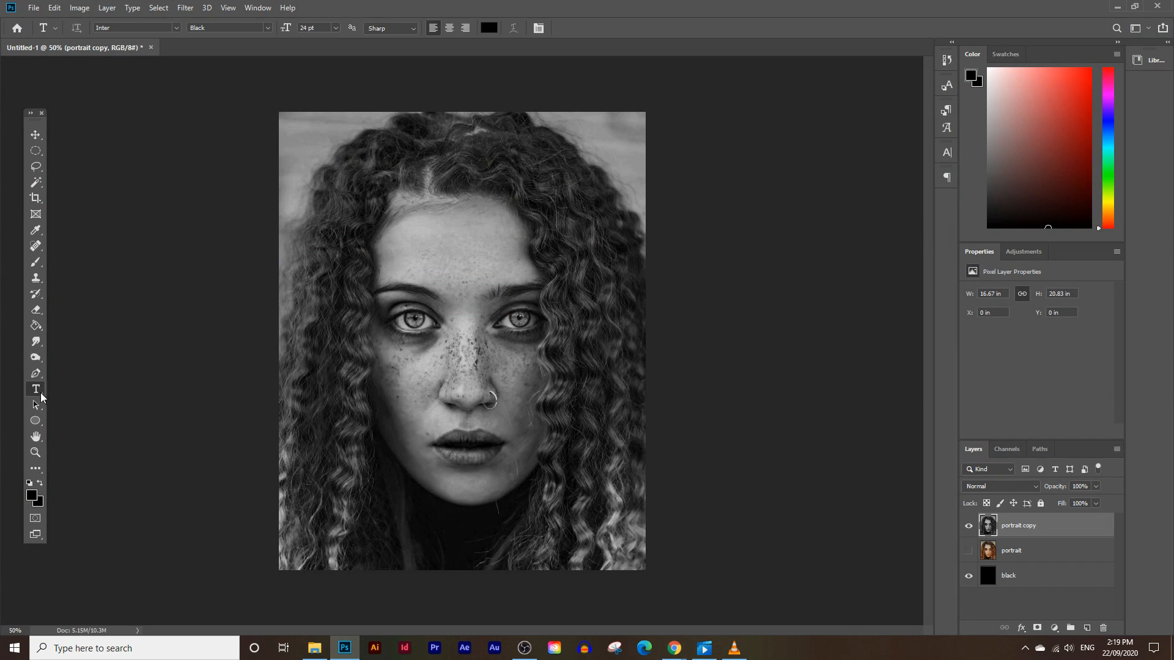
pyautogui.moveTo(285, 120); pyautogui.dragTo(639, 563)
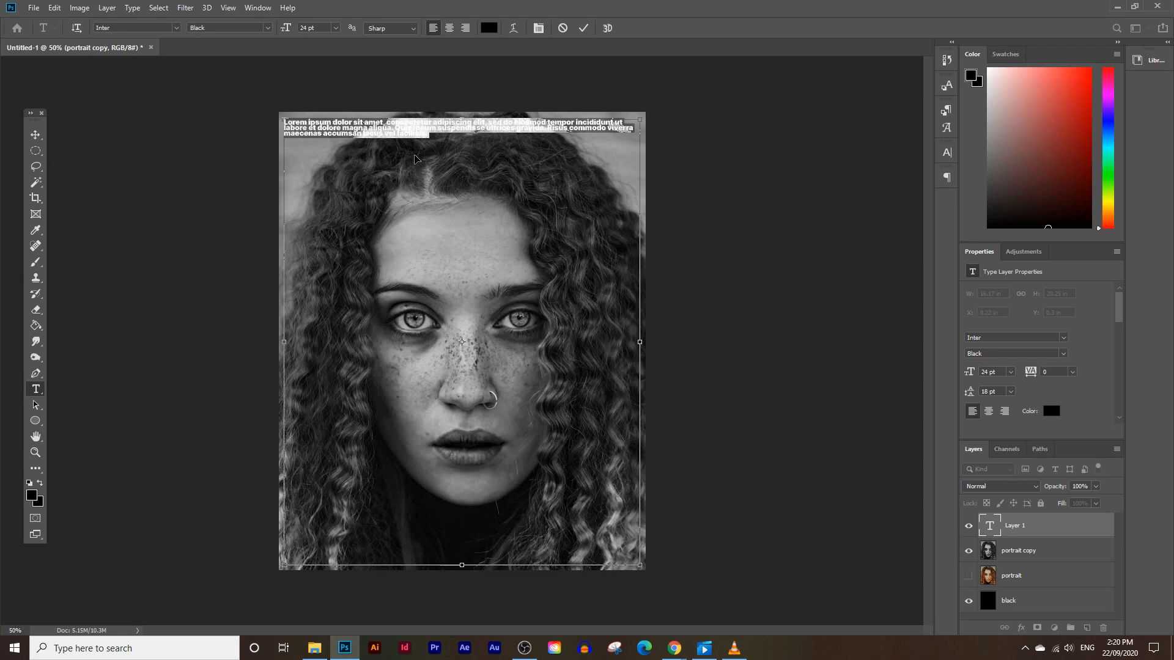
pyautogui.hotkey('ctrl', 'v')
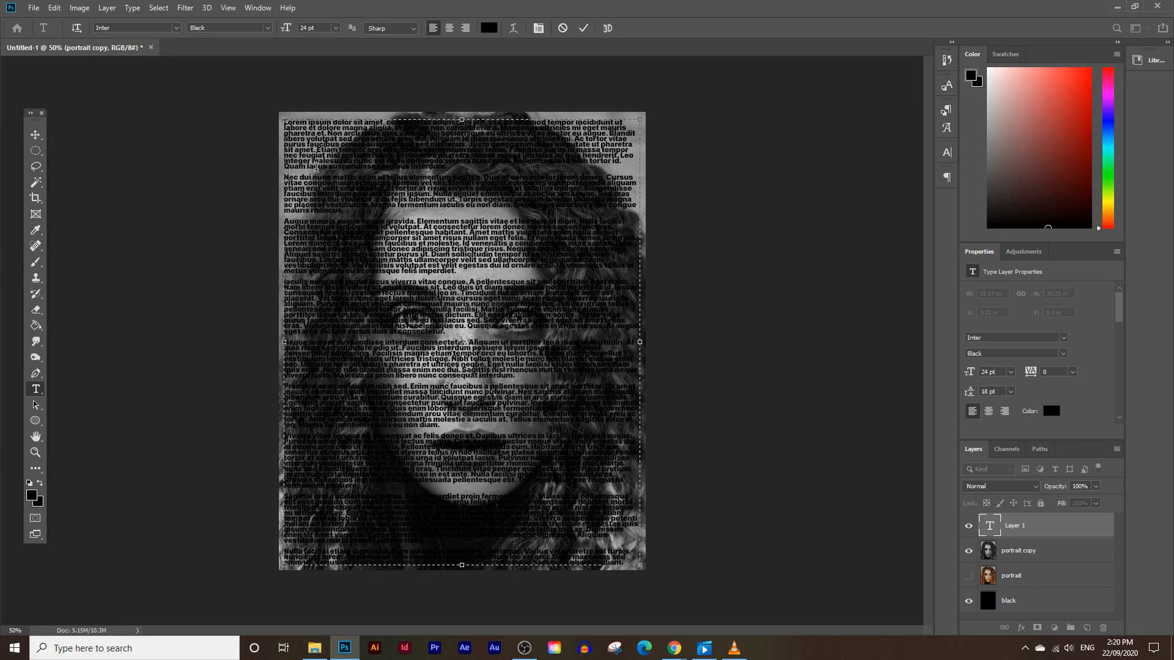
# - Remove the empty lines between the paragraphs in the upper half of the text box so the text runs together
pyautogui.press('Delete')
pyautogui.press('Delete')
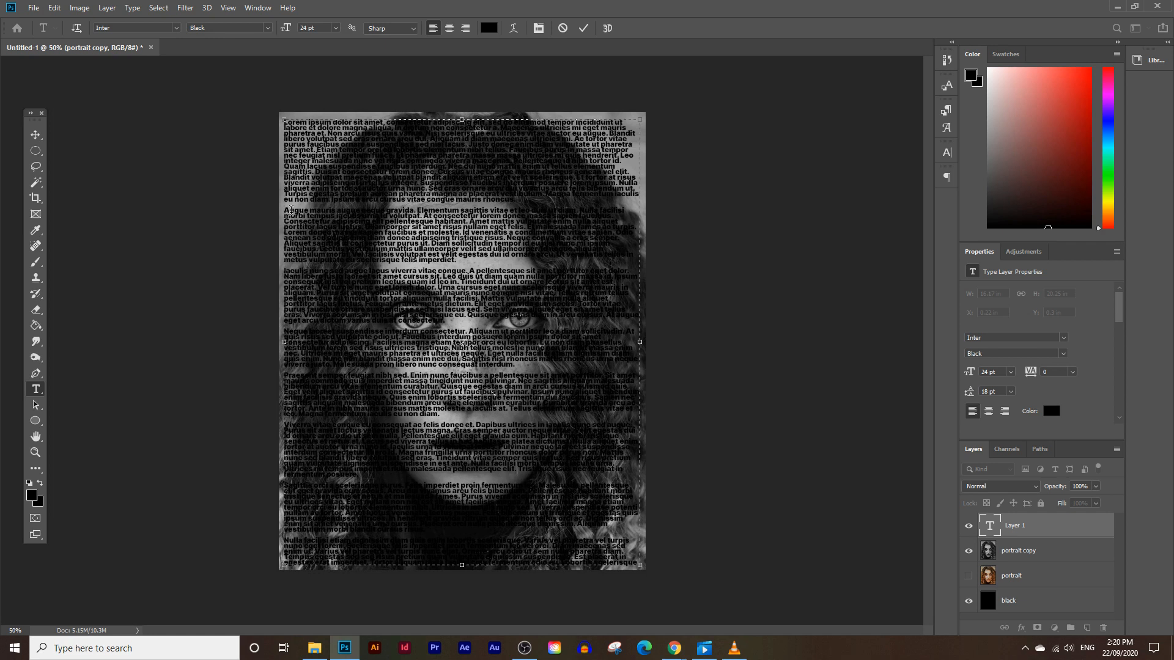
pyautogui.press('Delete')
pyautogui.press('Delete')
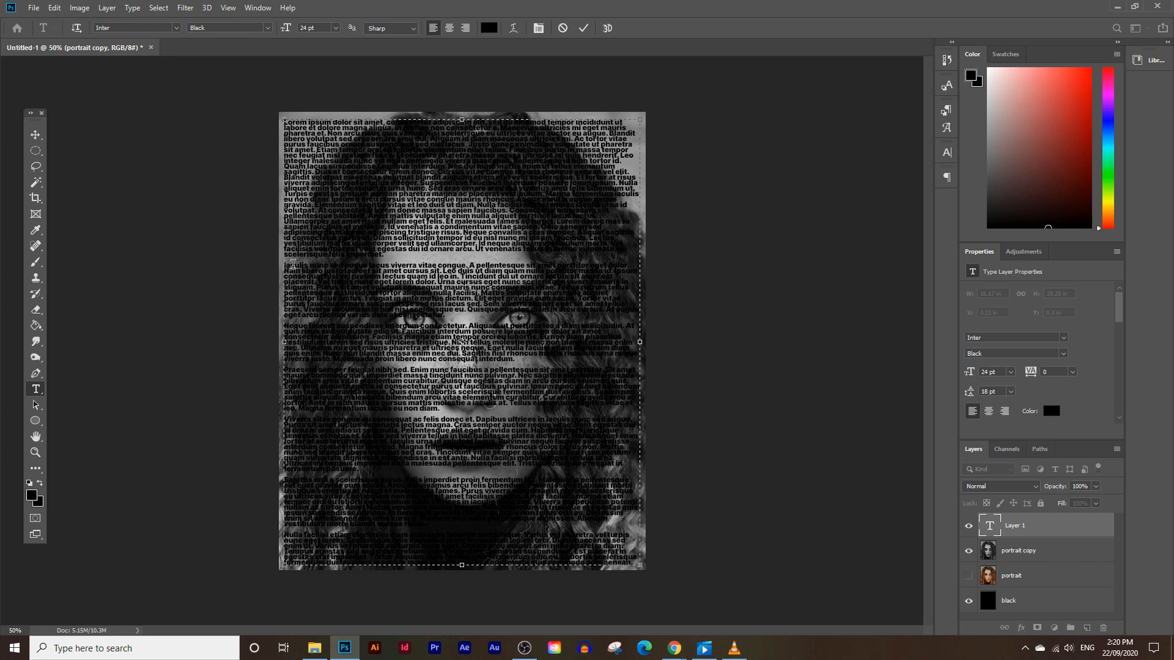
pyautogui.press('Delete')
pyautogui.press('Delete')
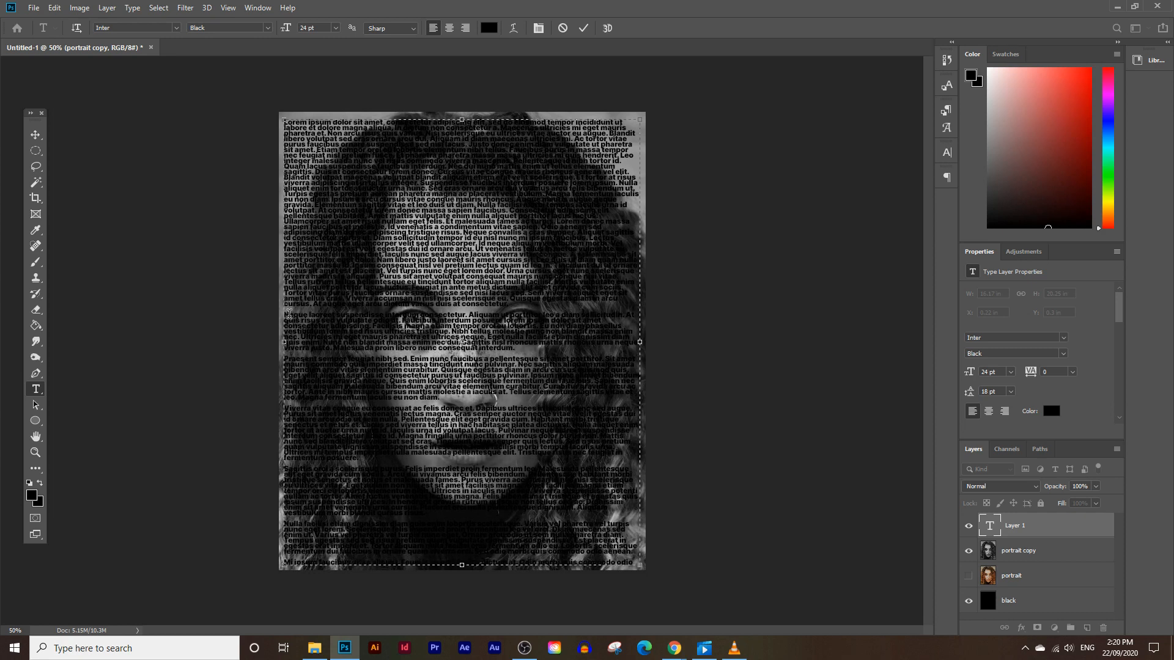
pyautogui.press('Delete')
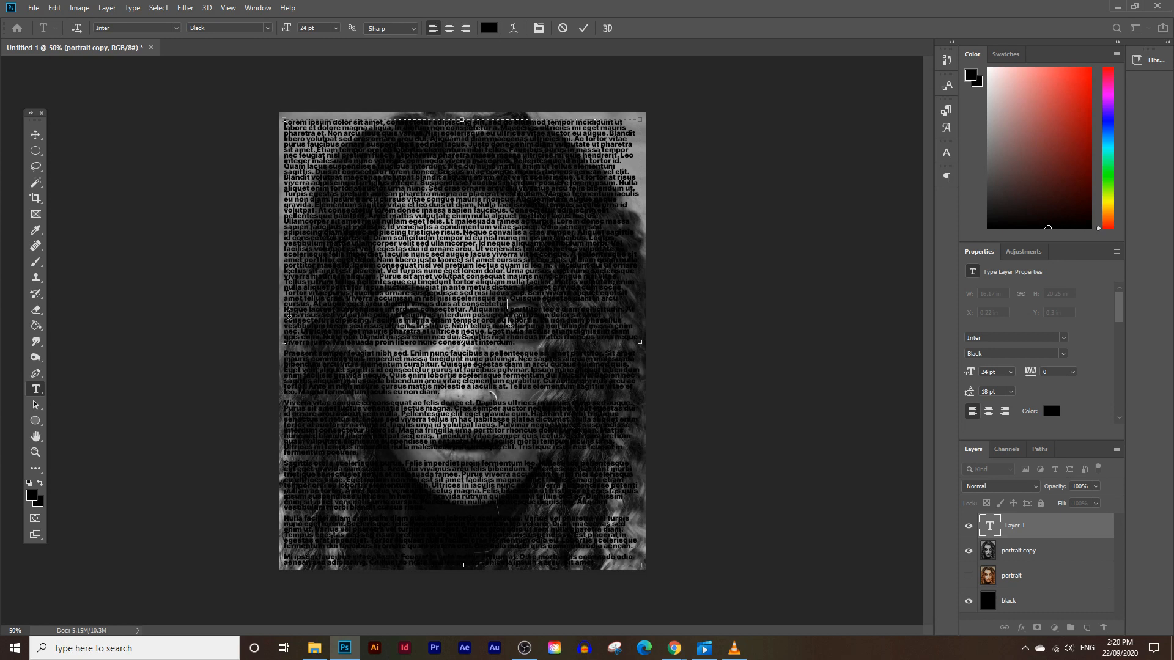
# - Delete the visible gapped paragraphs in the lower half of the text box, below the eyes
pyautogui.click(286, 355)
pyautogui.press('BackSpace')
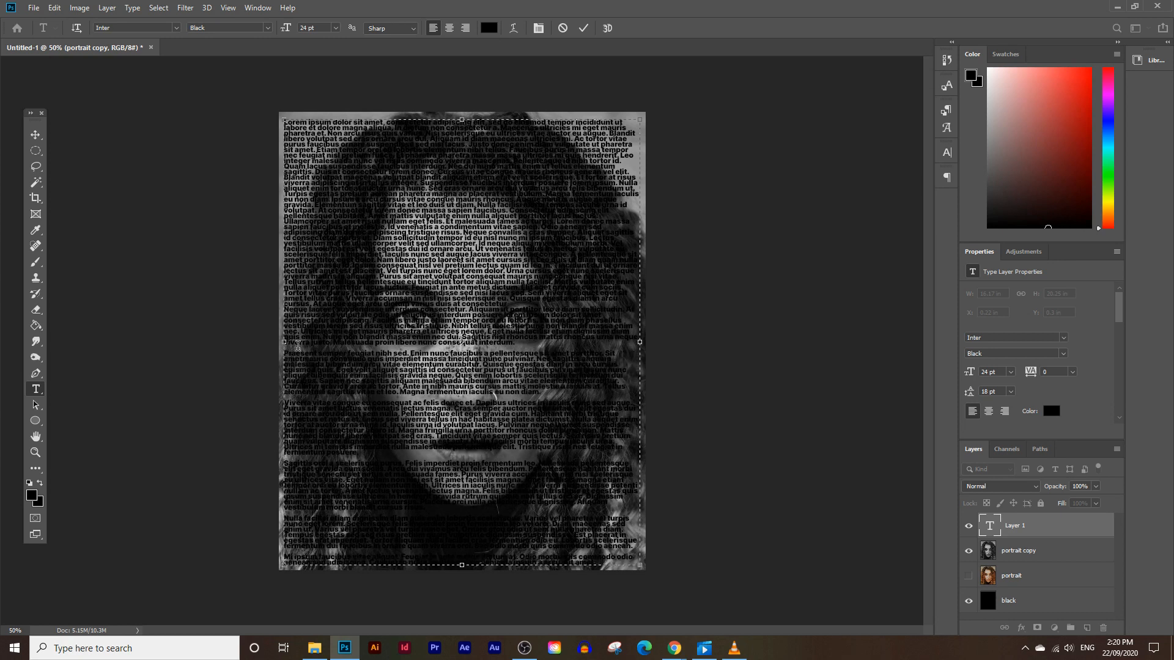
pyautogui.click(524, 468)
pyautogui.moveTo(597, 562); pyautogui.dragTo(285, 353)
pyautogui.hotkey('ctrl', 'v')
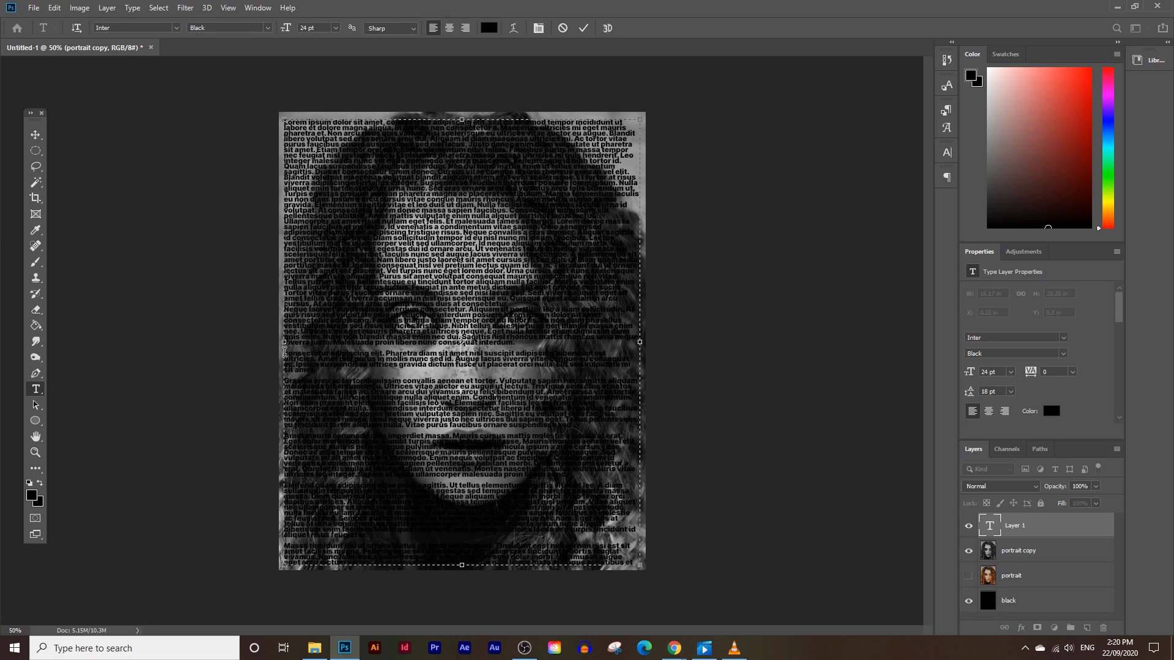
# - Copy the continuous upper text block and paste it below to fill the rest of the text box, and commit the text
pyautogui.moveTo(523, 346); pyautogui.dragTo(286, 75)
pyautogui.click(530, 344)
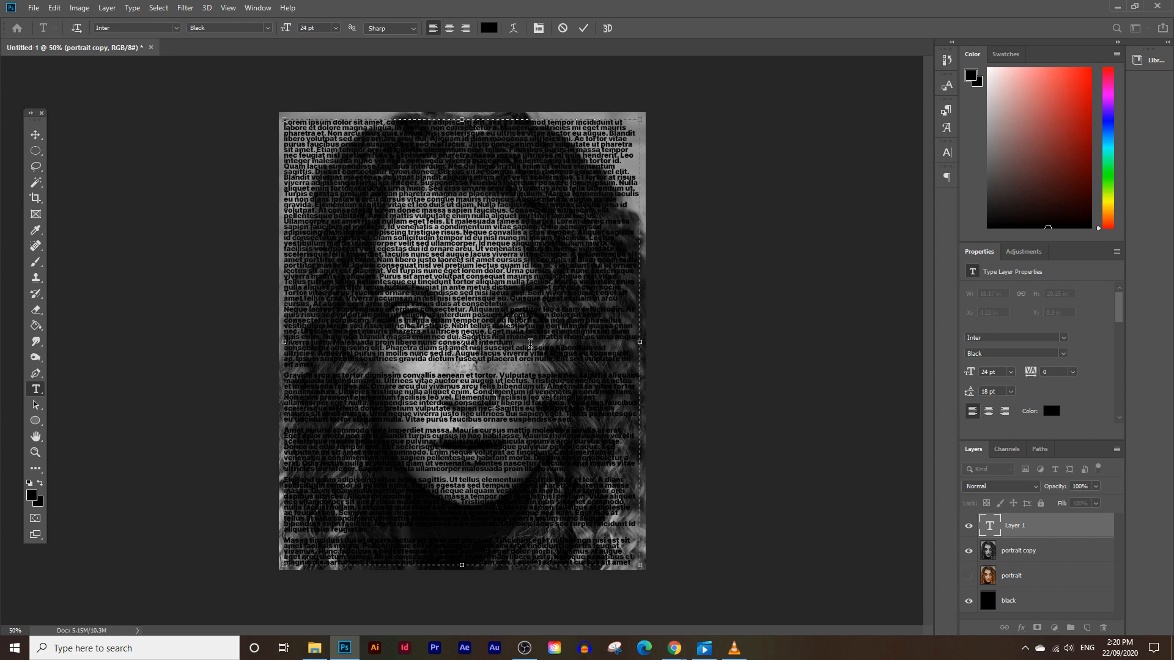
pyautogui.hotkey('ctrl', 'v')
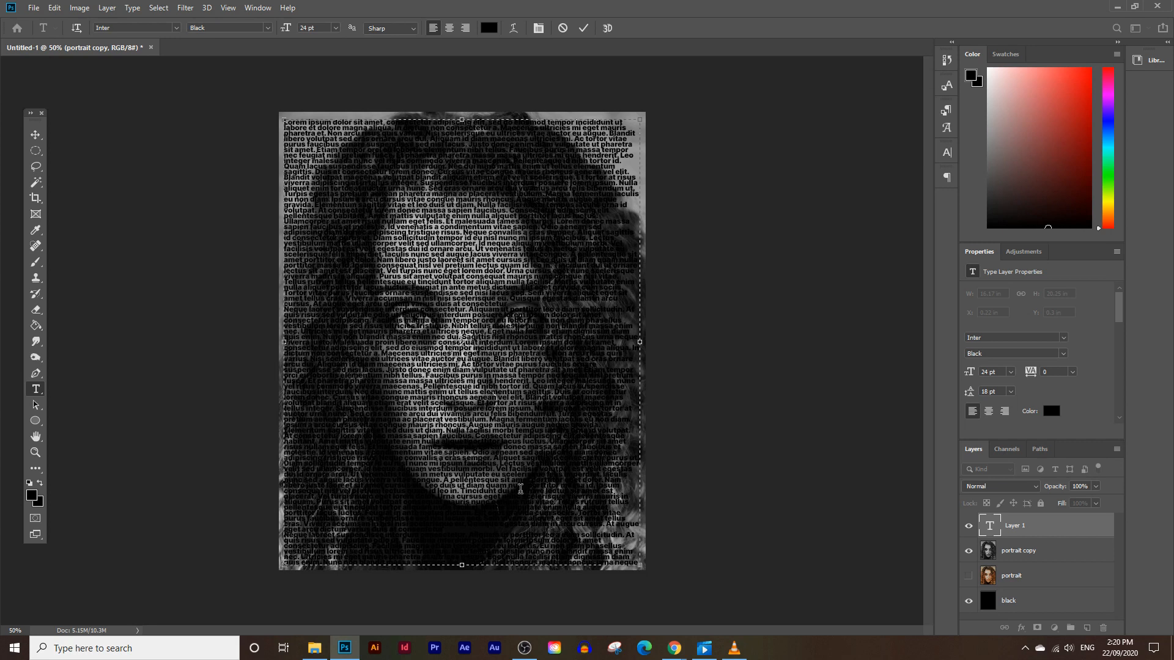
pyautogui.hotkey('ctrl', 'v')
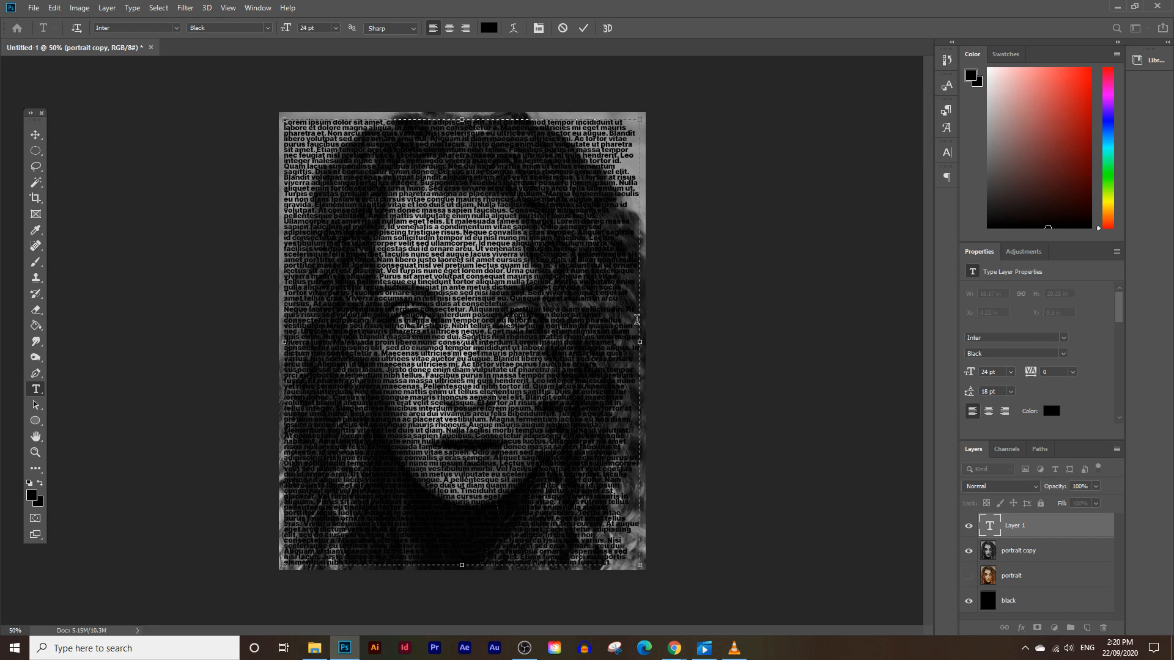
pyautogui.click(35, 134)
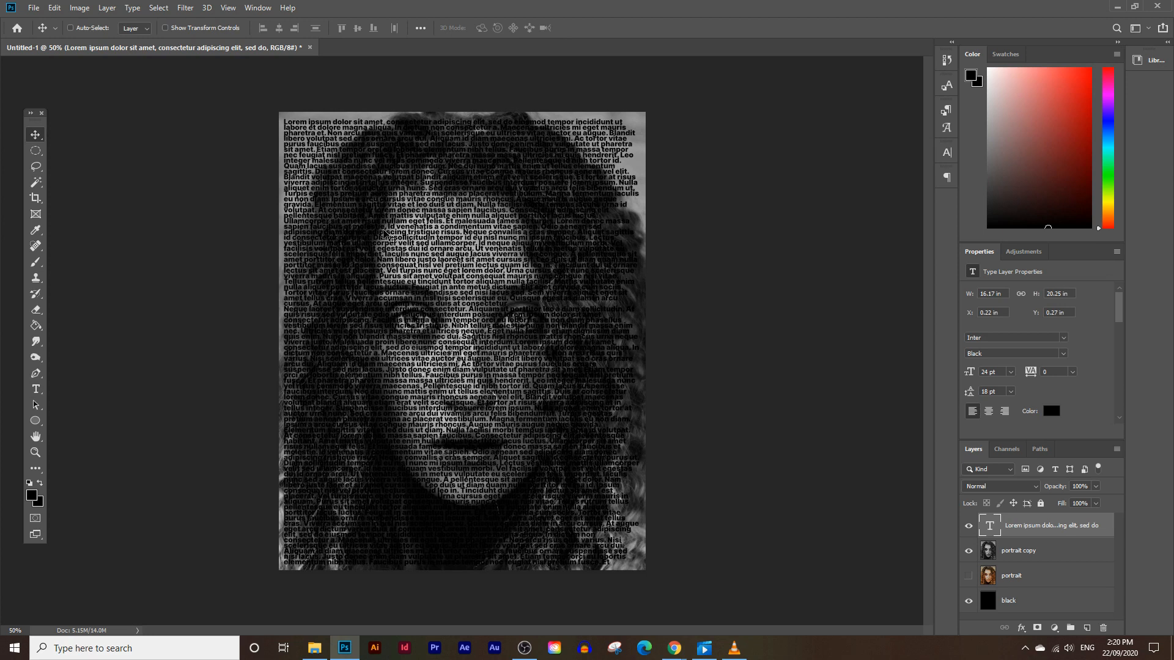
# - Select all the lorem ipsum text over the portrait and set its leading to 19 pt in the character settings
pyautogui.click(35, 389)
pyautogui.click(301, 143)
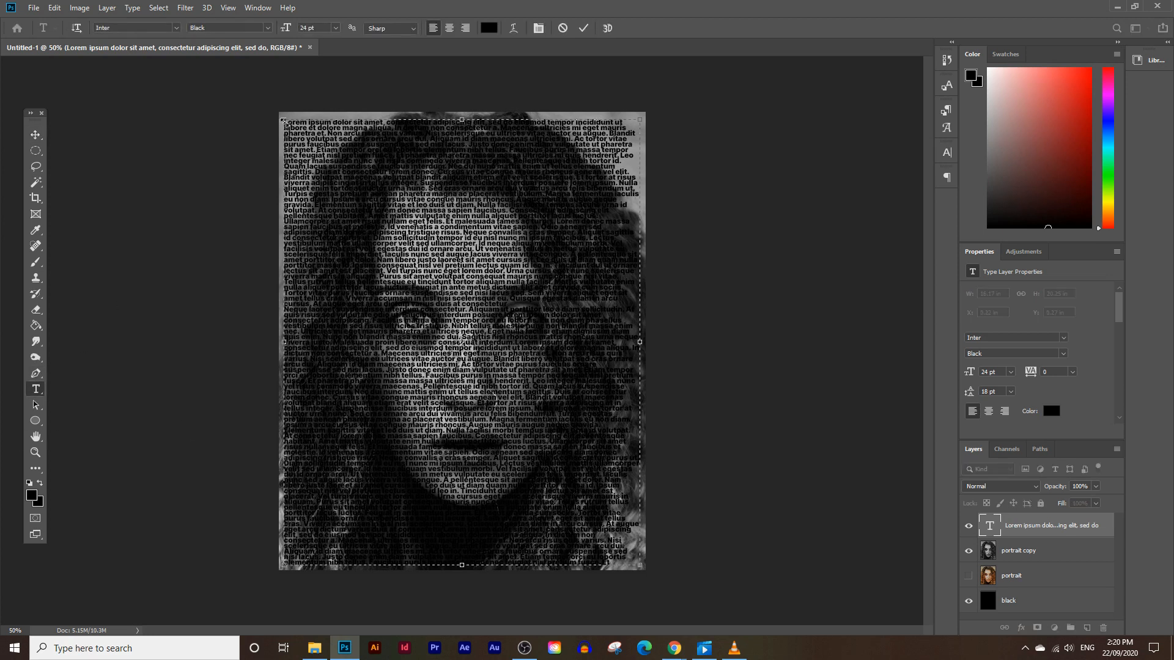
pyautogui.moveTo(294, 118); pyautogui.dragTo(806, 649)
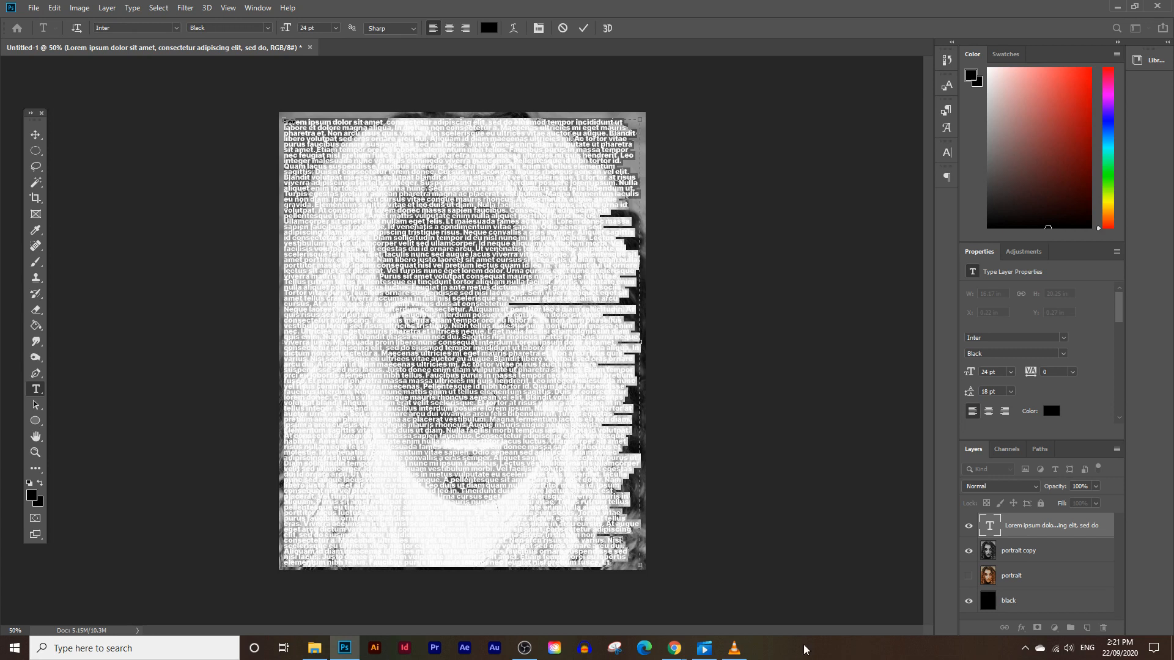
pyautogui.click(947, 178)
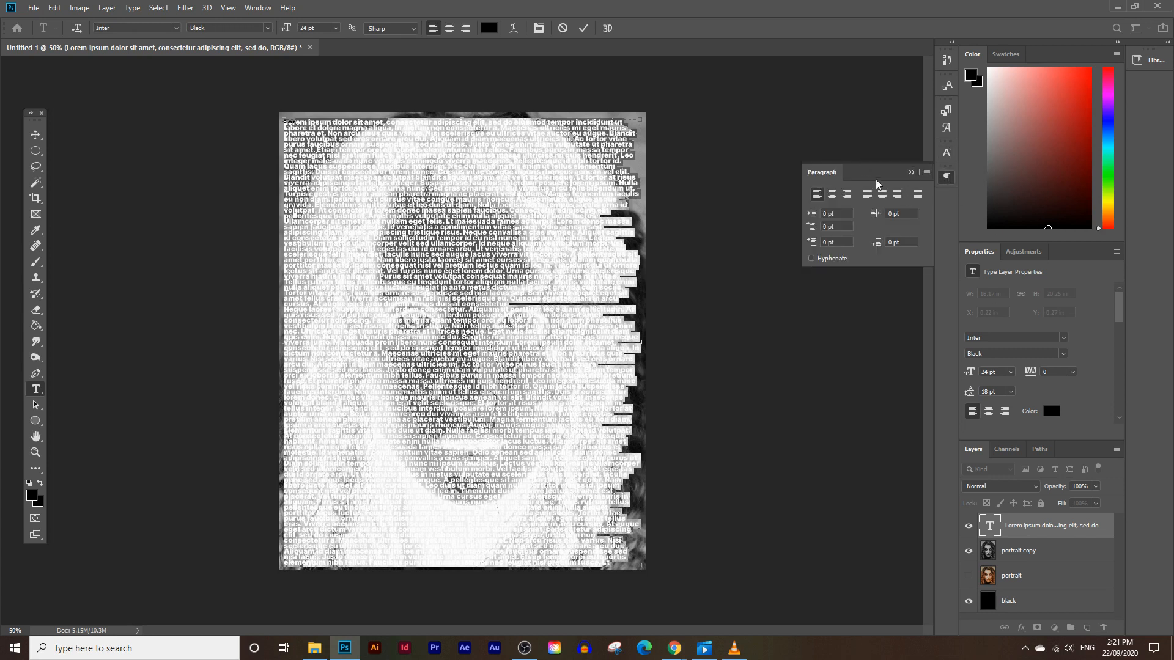
pyautogui.click(946, 153)
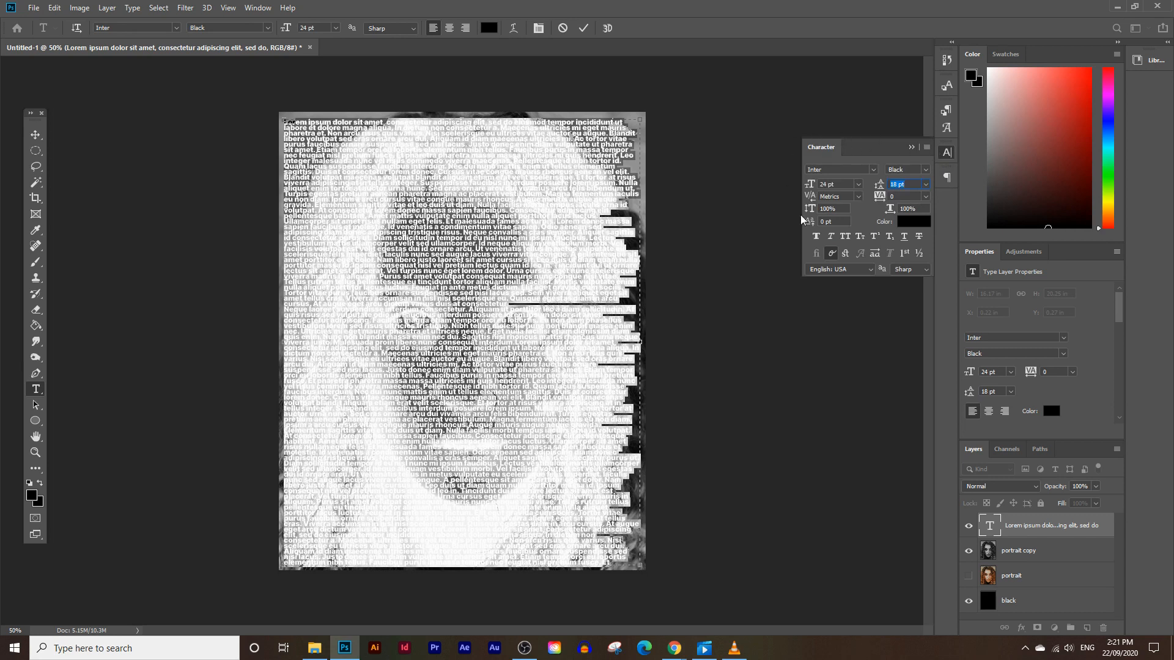
pyautogui.click(258, 9)
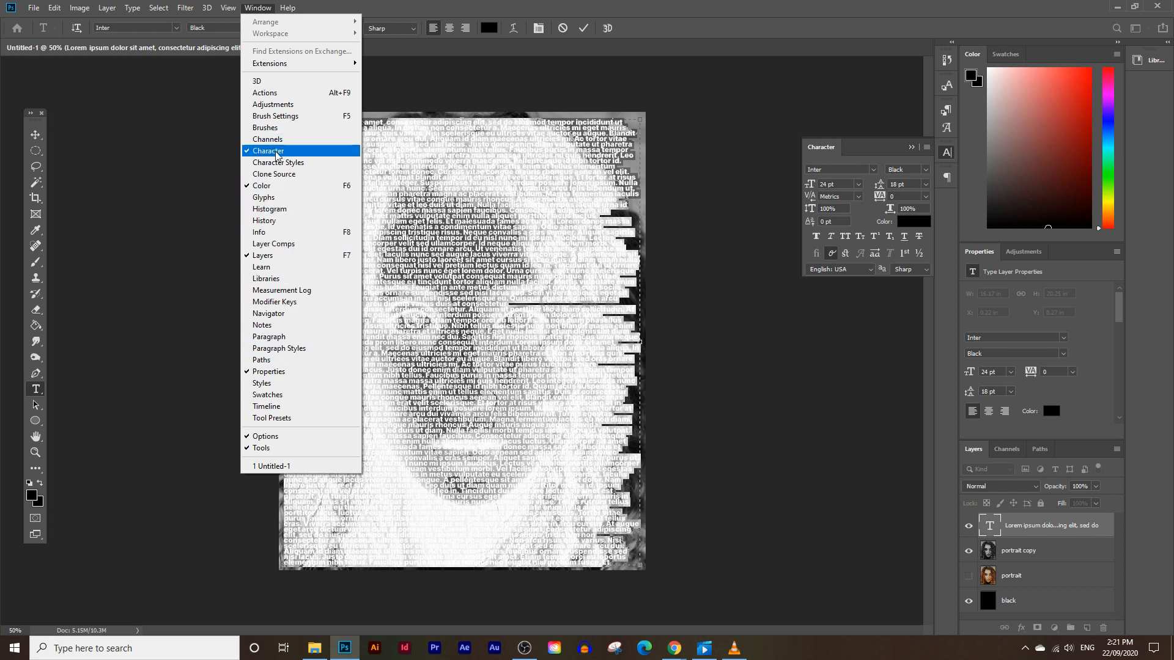
pyautogui.click(884, 145)
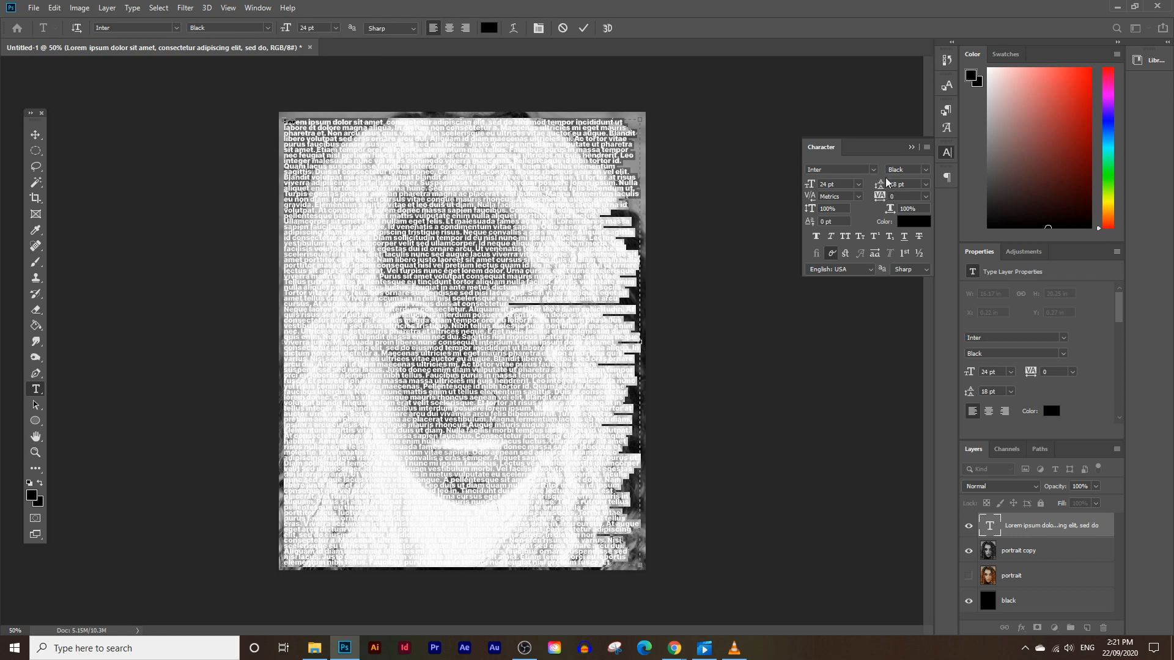
pyautogui.moveTo(886, 187); pyautogui.dragTo(881, 179)
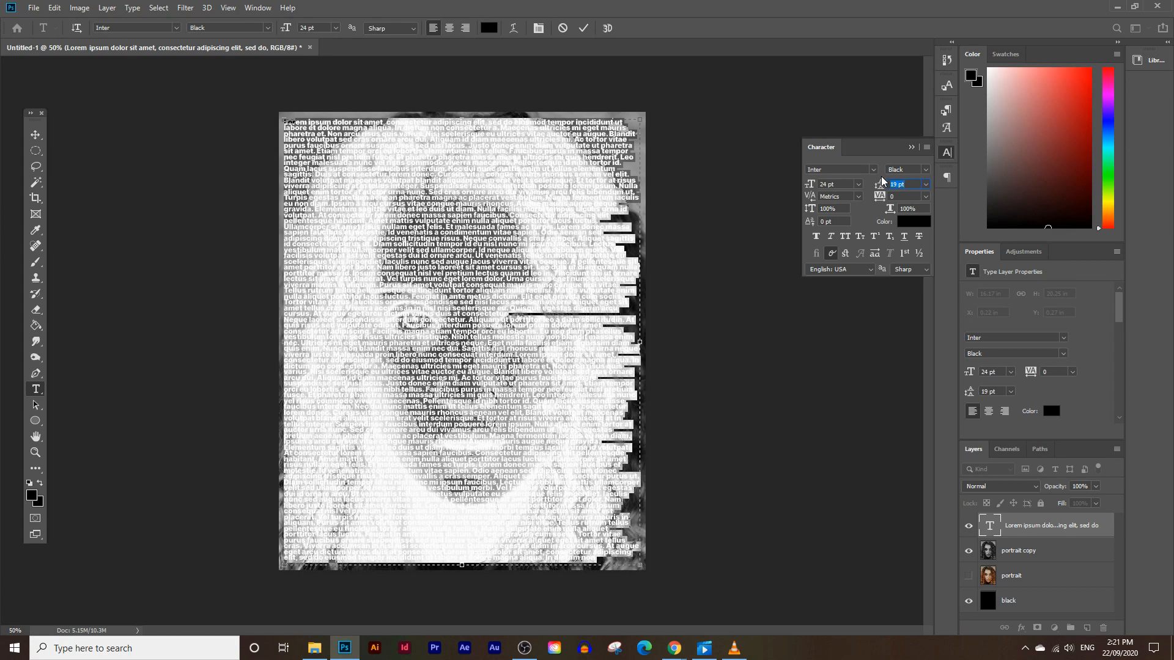
pyautogui.moveTo(881, 184); pyautogui.dragTo(883, 186)
# - Set the tracking of the selected lorem ipsum text to -60
pyautogui.moveTo(879, 198); pyautogui.dragTo(872, 198)
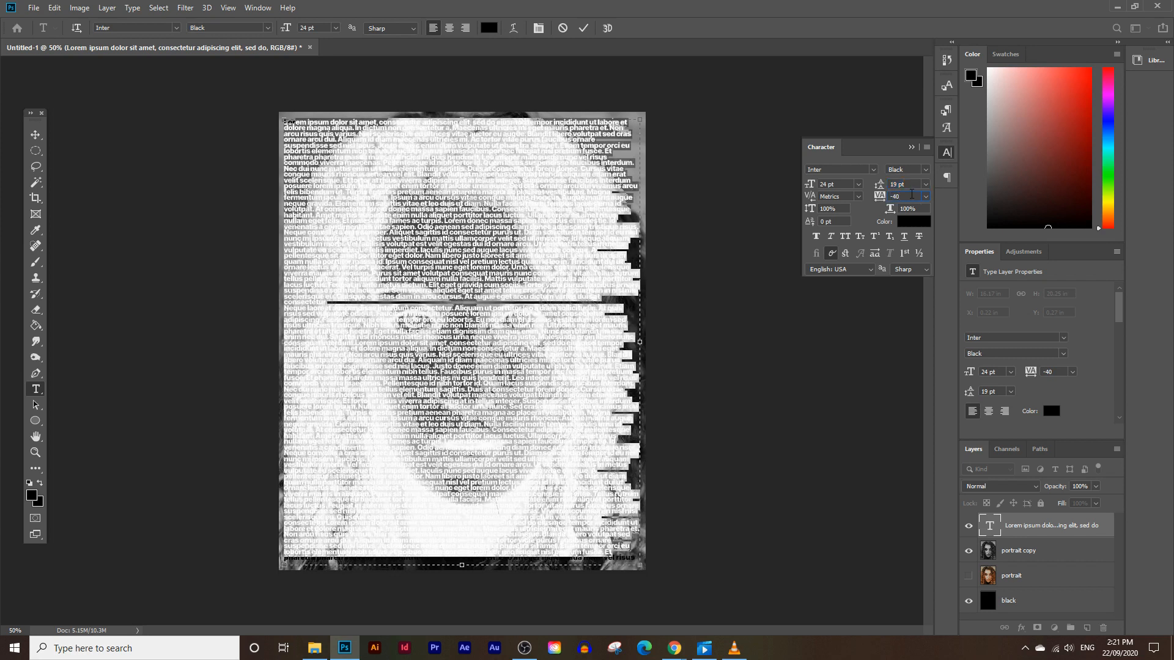
pyautogui.press('Down')
pyautogui.press('Down')
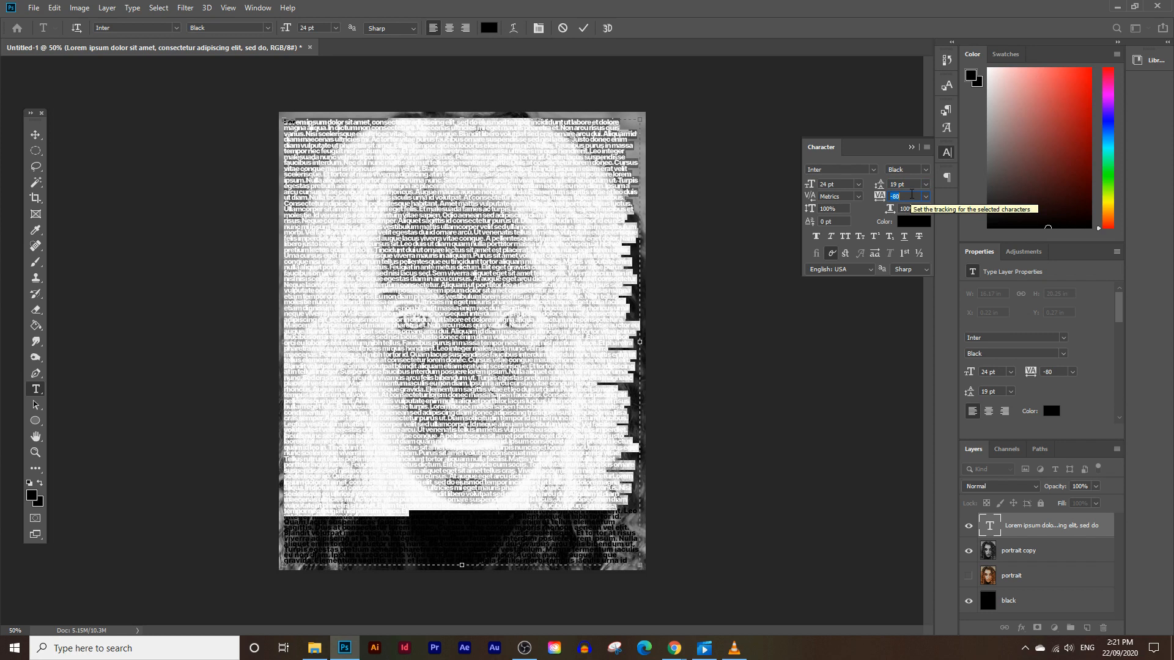
pyautogui.press('Up')
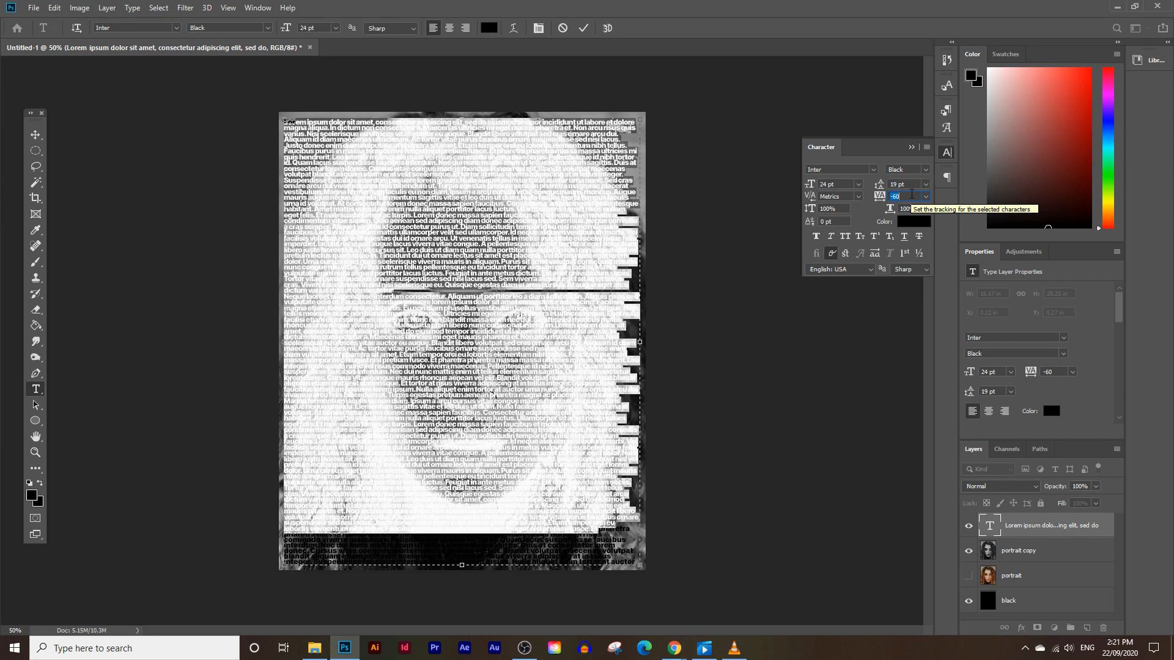
# - Close the gap between the two lorem ipsum blocks above the eyes by deleting the break between them, and commit the text
pyautogui.click(411, 342)
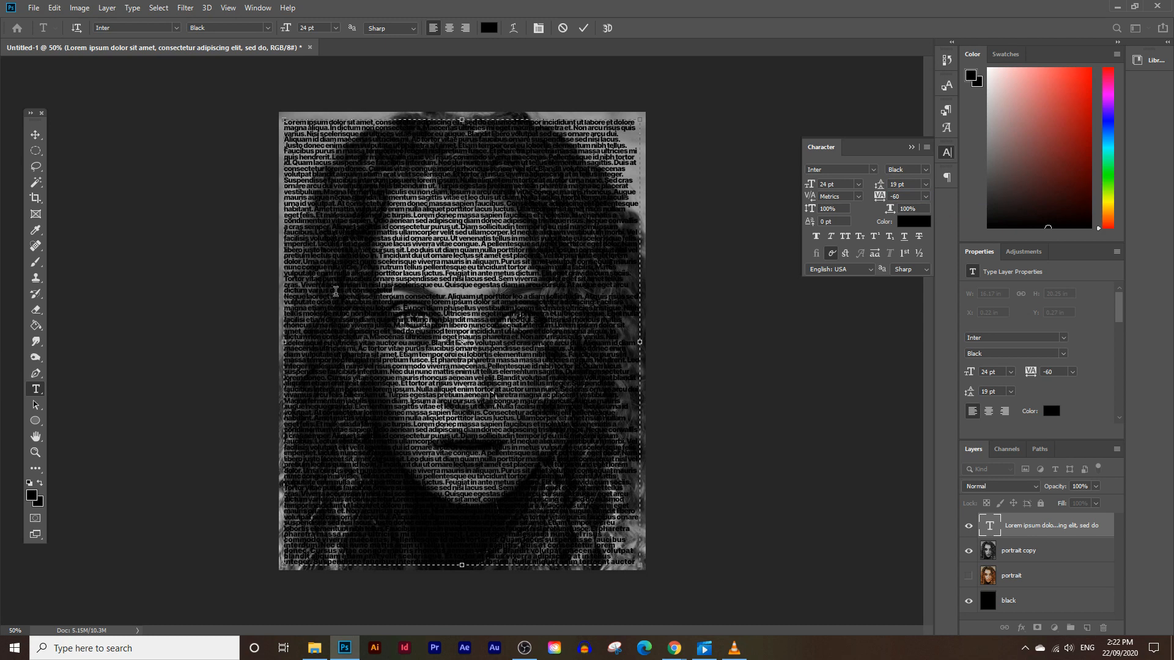
pyautogui.press('Delete')
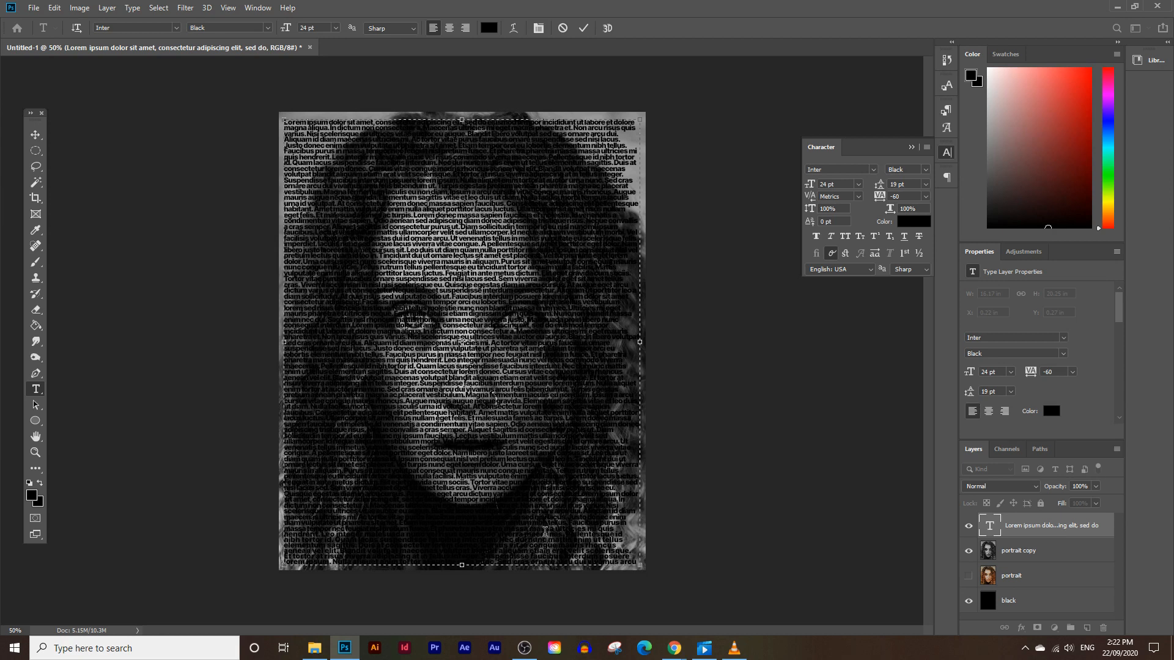
pyautogui.click(36, 134)
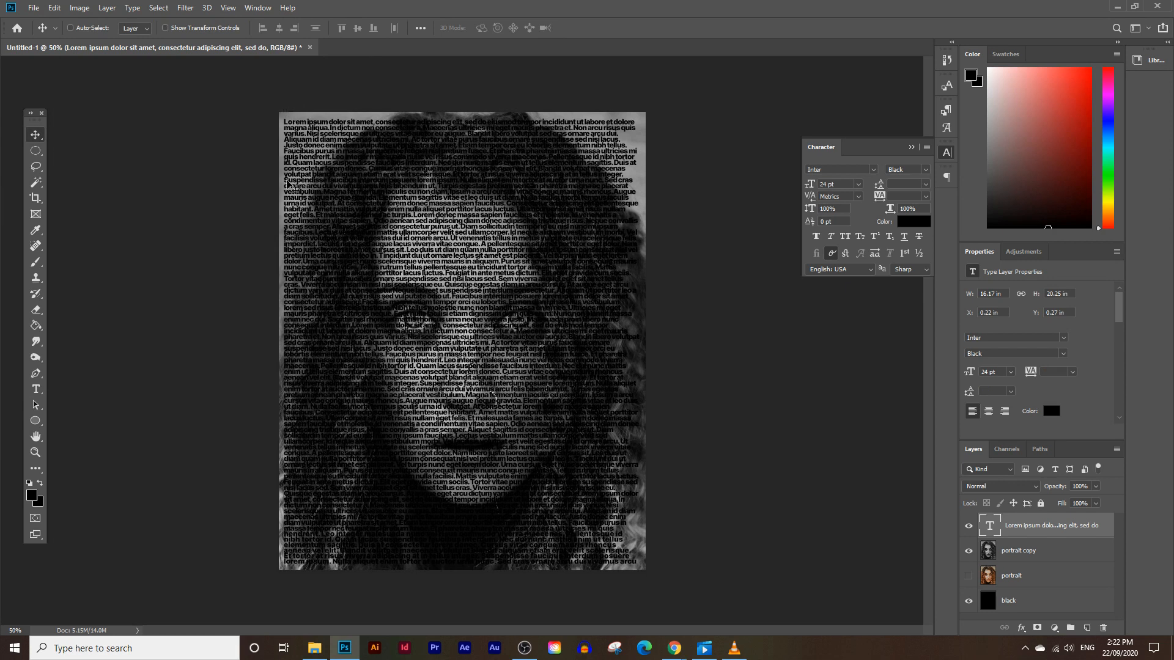
# - Scale and reposition the lorem ipsum text layer to about 18.7 × 23.5 in, so the text extends past every canvas edge
pyautogui.press('ctrl')
pyautogui.hotkey('ctrl', 't')
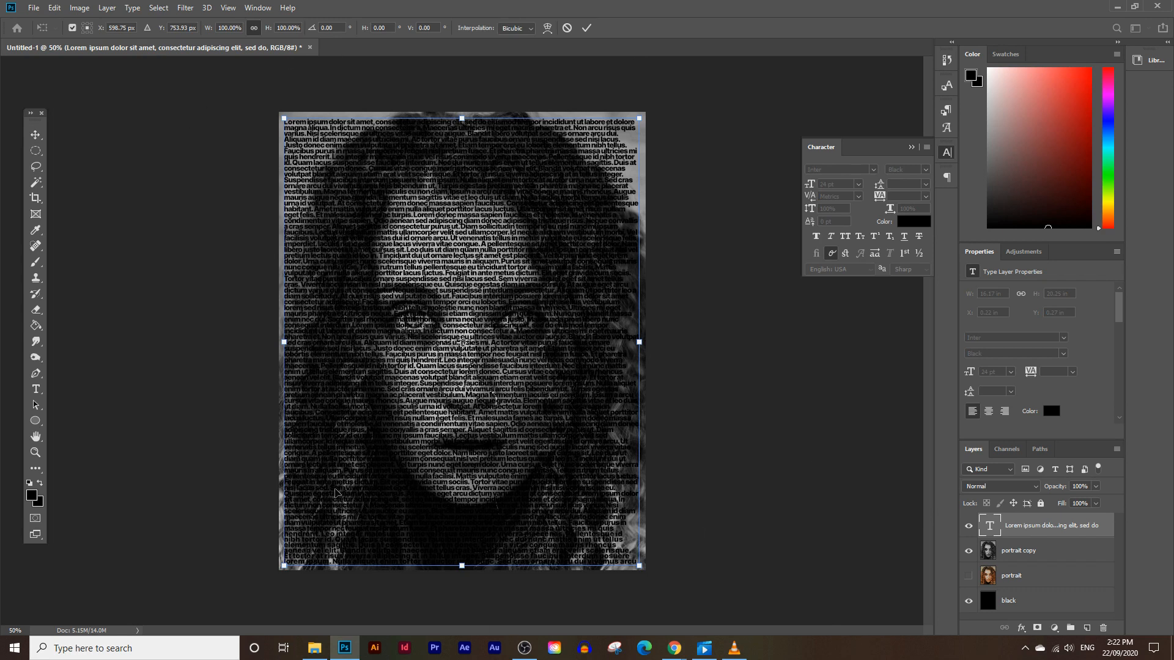
pyautogui.moveTo(641, 347); pyautogui.dragTo(675, 344)
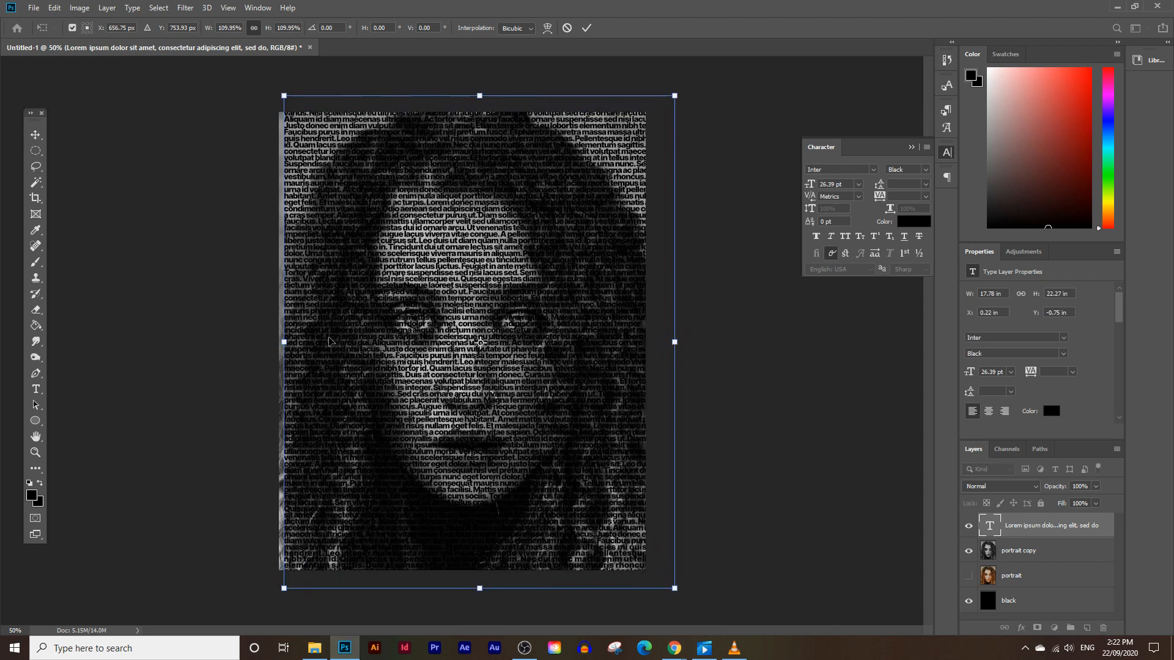
pyautogui.moveTo(276, 341); pyautogui.dragTo(251, 338)
pyautogui.moveTo(326, 307); pyautogui.dragTo(336, 306)
pyautogui.moveTo(453, 394)
pyautogui.mouseDown()
pyautogui.moveTo(442, 388)
pyautogui.moveTo(451, 391)
pyautogui.mouseUp()
pyautogui.press('Return')
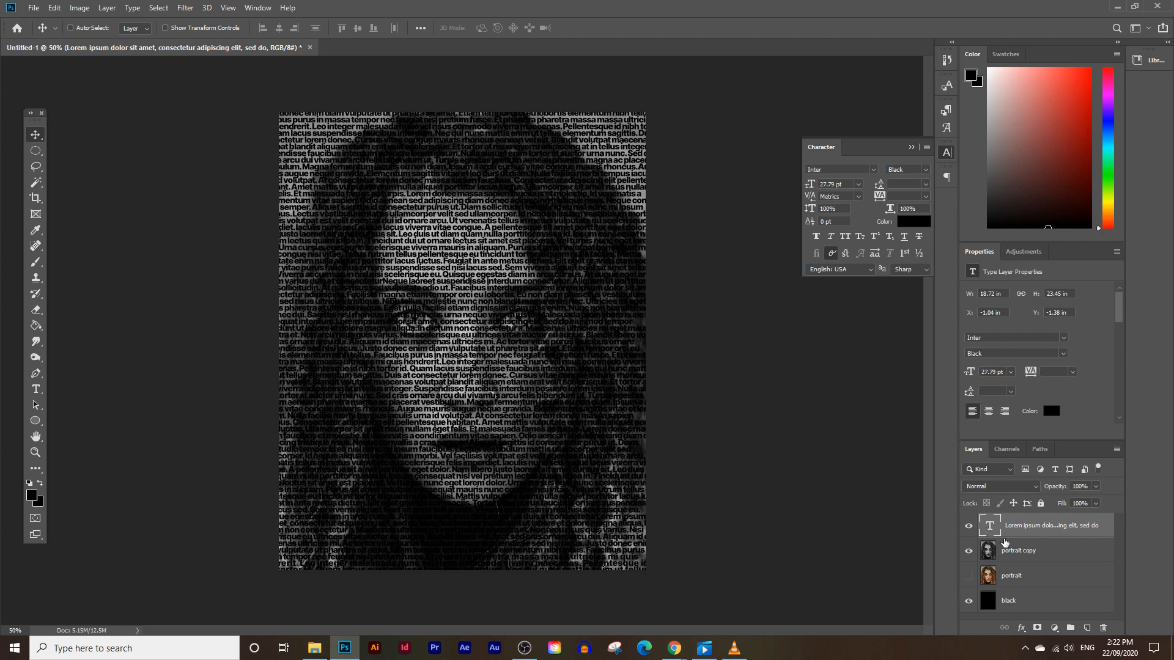
# - Load the letter shapes of the lorem ipsum text layer as a selection and hide that text layer
pyautogui.press('ctrl')
pyautogui.keyDown('ctrl'); pyautogui.click(989, 526); pyautogui.keyUp('ctrl')
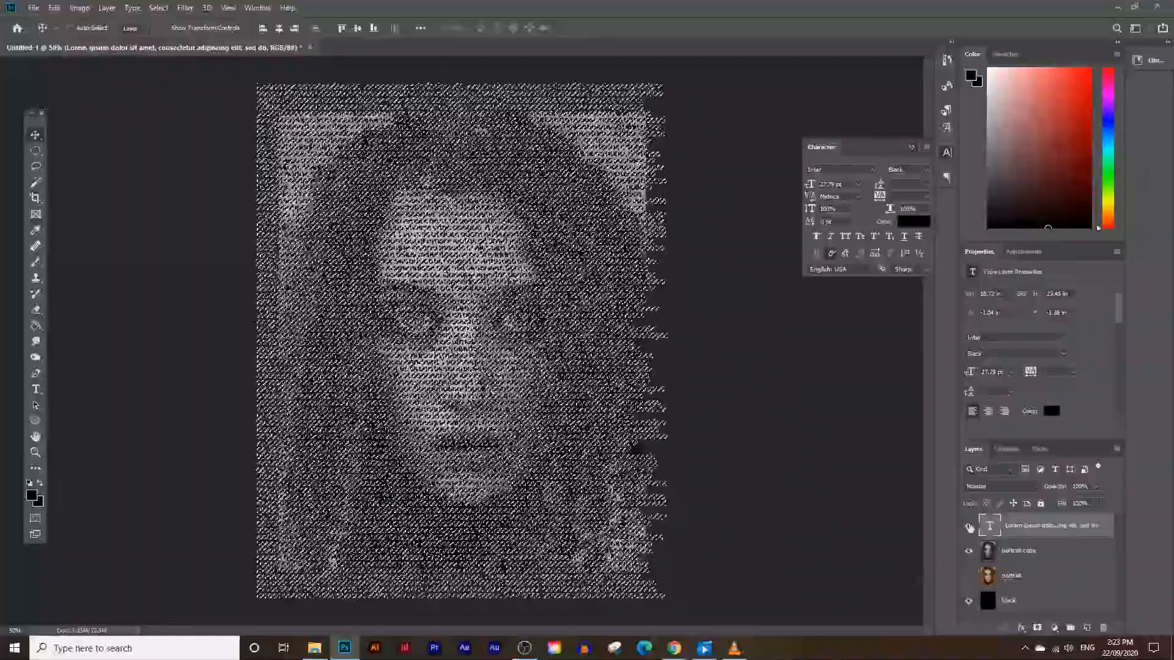
pyautogui.click(969, 527)
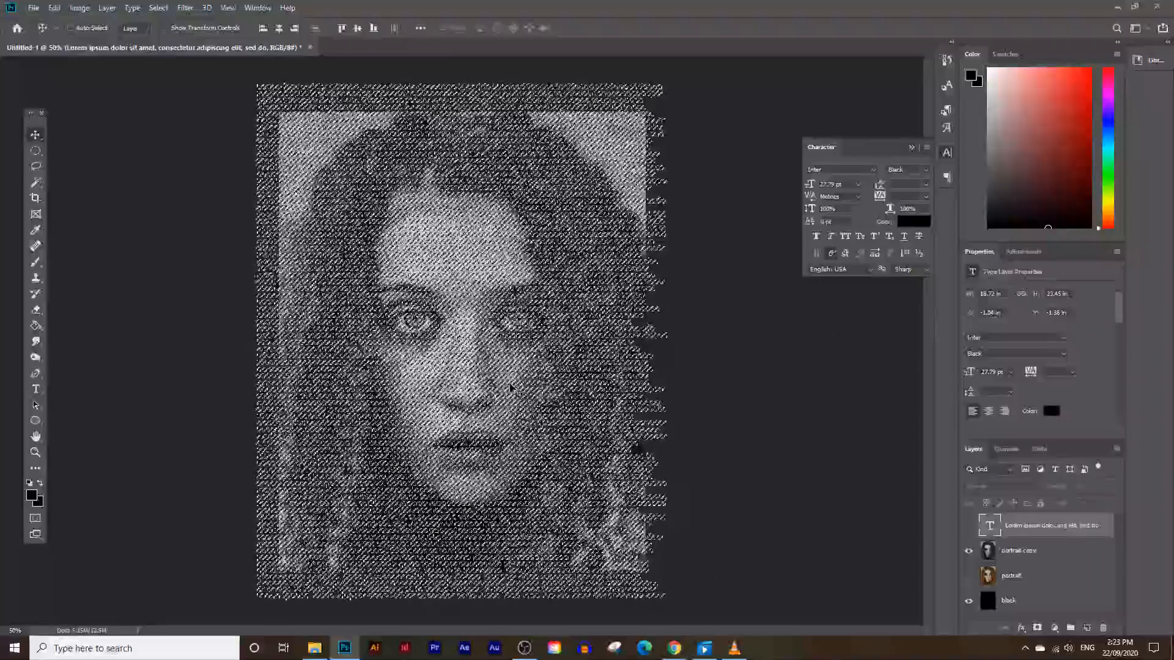
# - Duplicate the portrait copy layer with the selection active, and hide the original portrait copy layer
pyautogui.click(1044, 552)
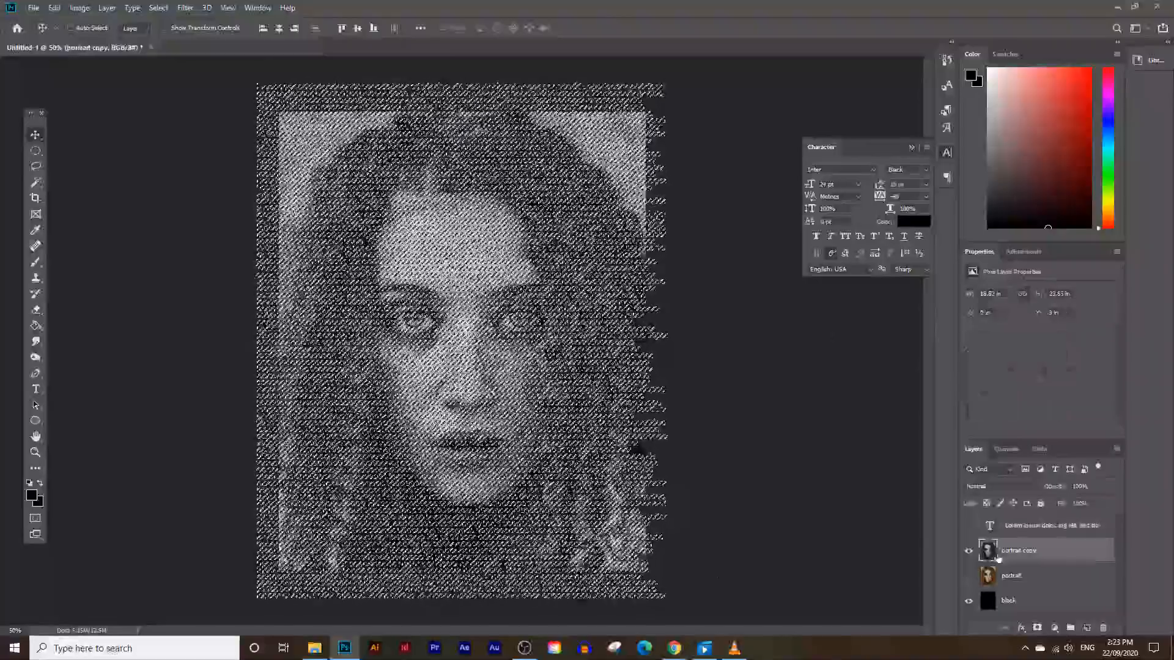
pyautogui.moveTo(1038, 550); pyautogui.dragTo(1086, 627)
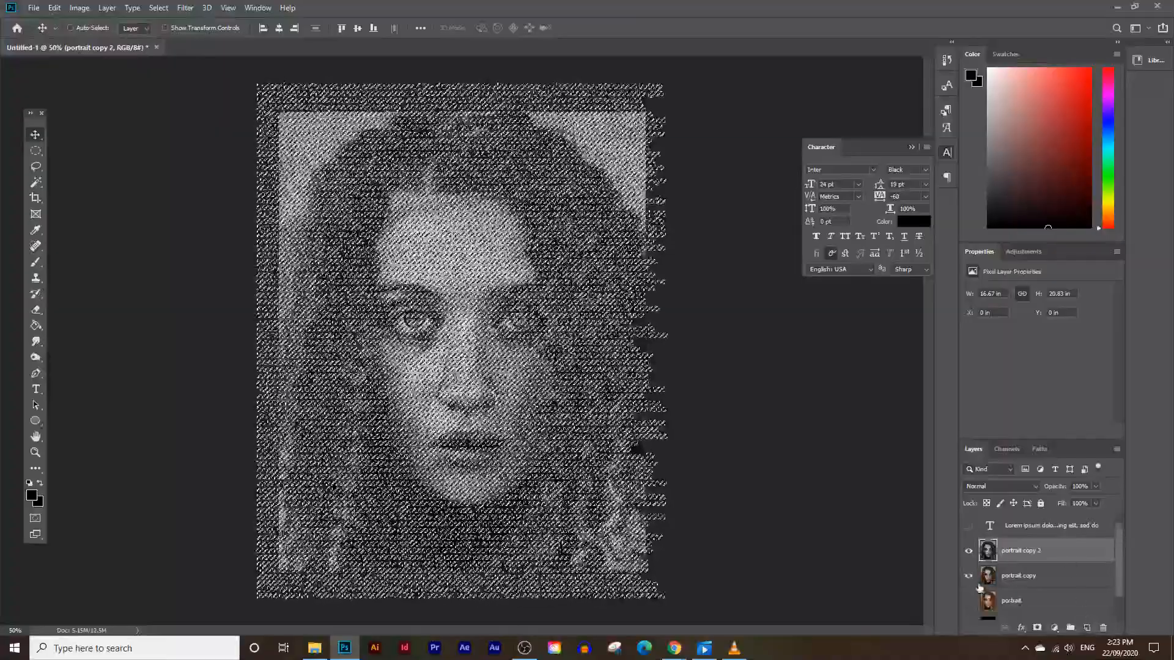
pyautogui.click(1055, 584)
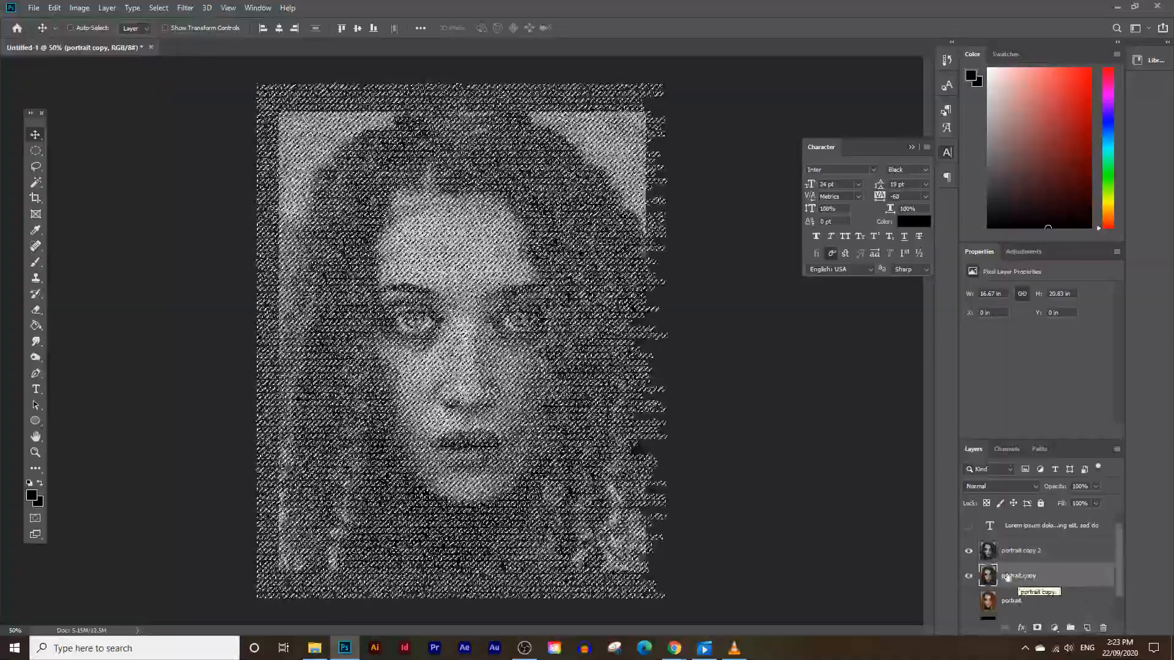
pyautogui.click(968, 576)
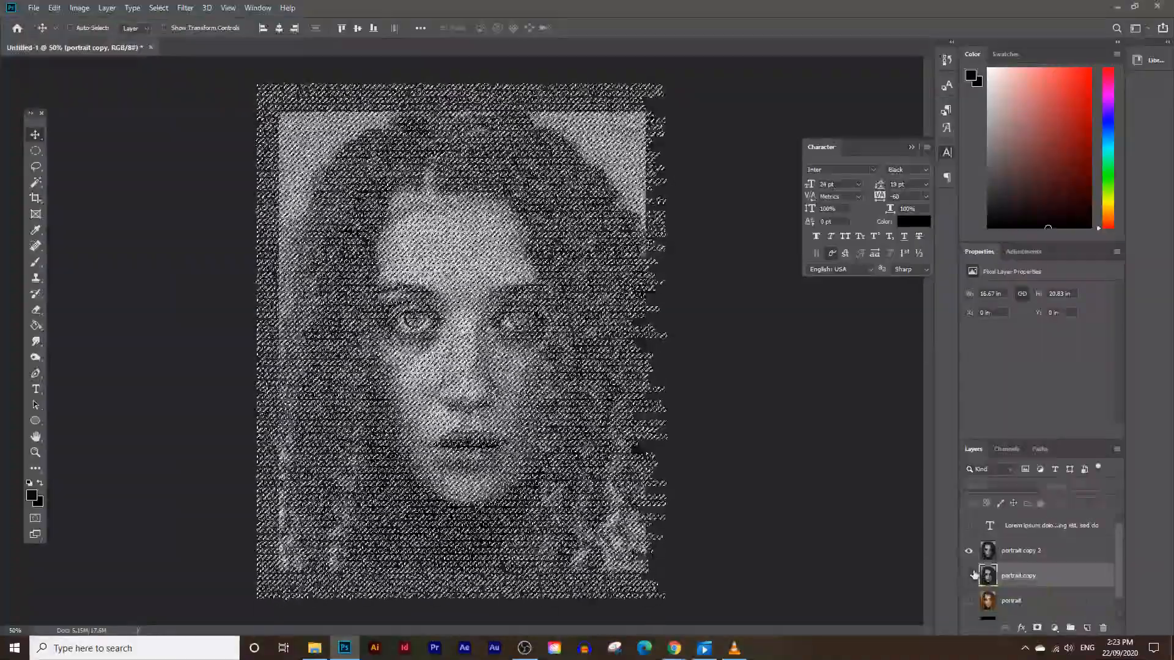
# - Add a layer mask to the portrait copy 2 layer from the active letter selection
pyautogui.click(1020, 554)
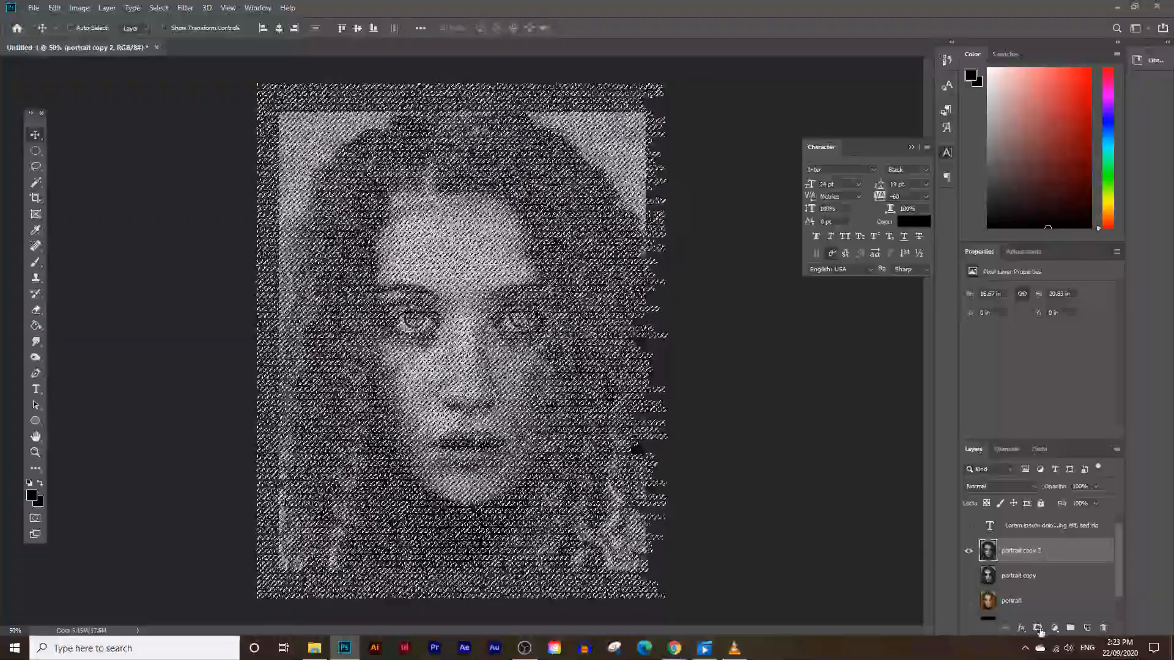
pyautogui.click(1036, 629)
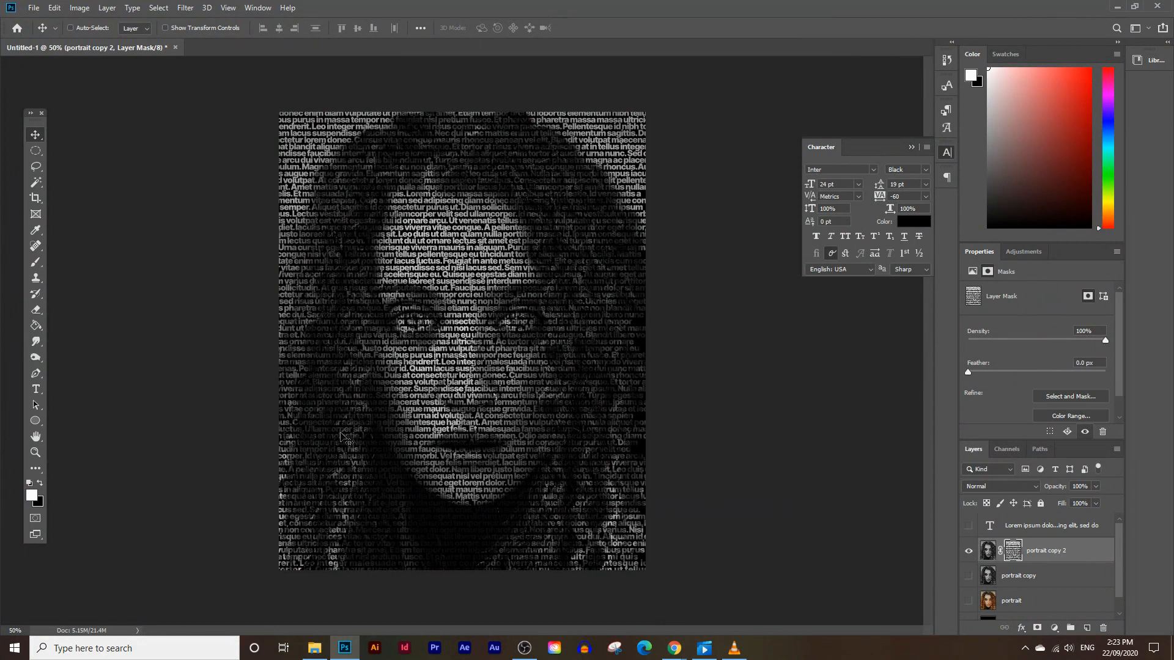
# - Examine how the portrait shows through the masked text, both close up around the face and zoomed out as a whole
pyautogui.click(35, 452)
pyautogui.click(496, 306)
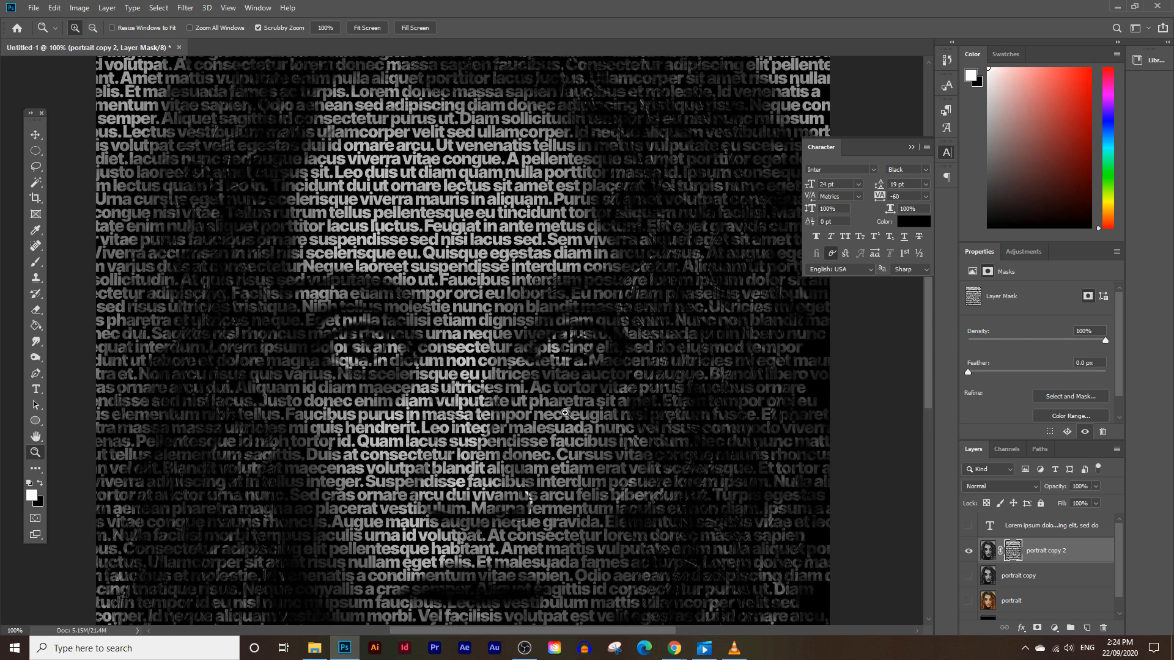
pyautogui.scroll(-1, 391, 354)
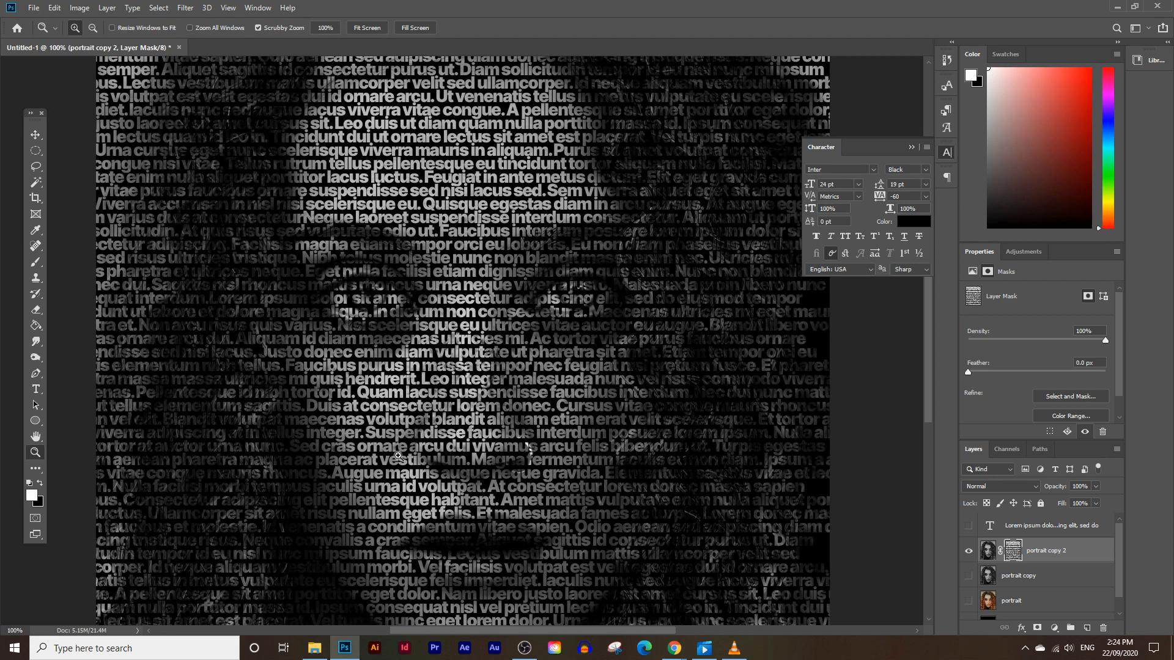
pyautogui.scroll(-2, 427, 465)
pyautogui.scroll(1, 500, 408)
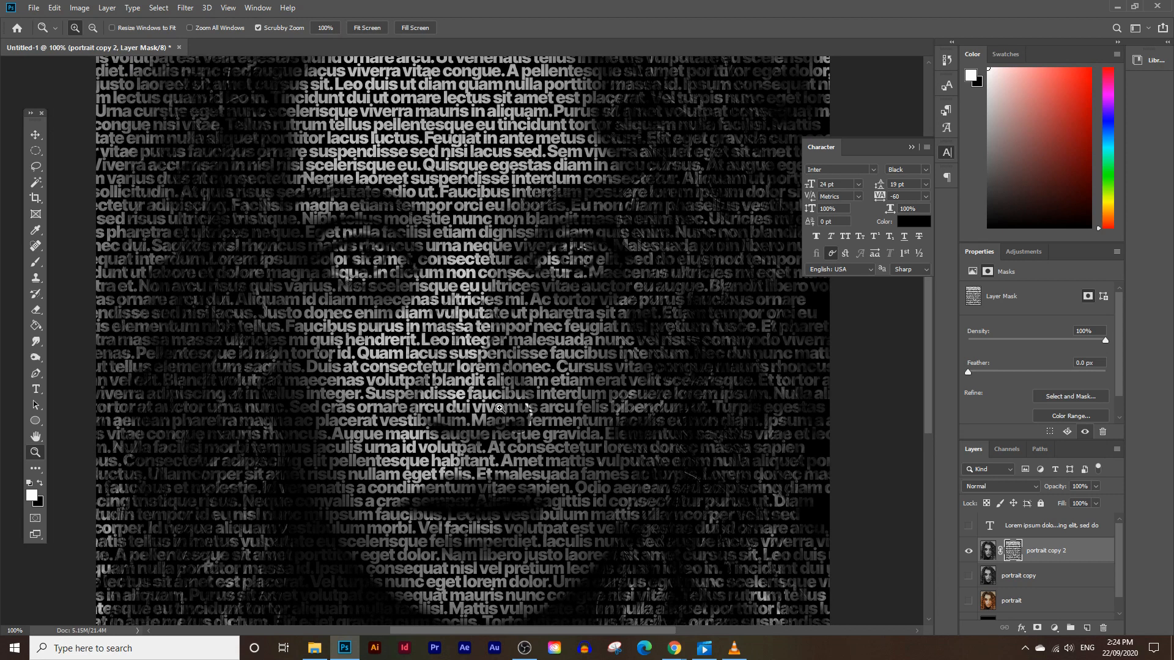
pyautogui.scroll(1, 500, 407)
pyautogui.keyDown('alt'); pyautogui.click(520, 324); pyautogui.keyUp('alt')
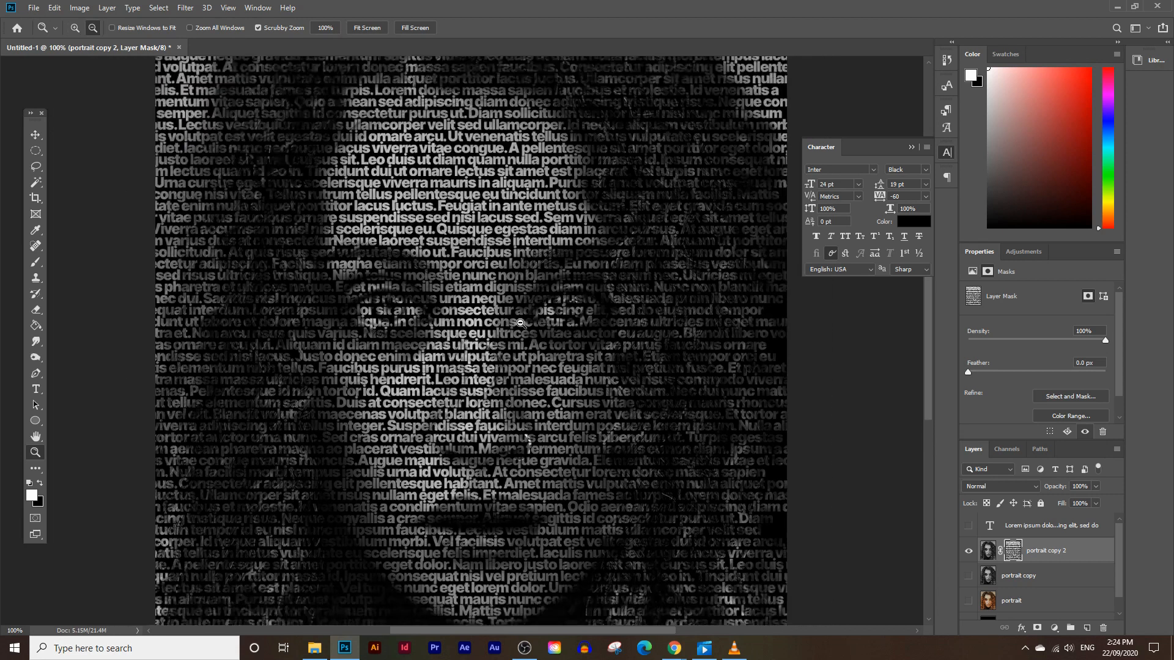
pyautogui.keyDown('alt'); pyautogui.click(520, 323); pyautogui.keyUp('alt')
pyautogui.keyDown('alt'); pyautogui.click(521, 324); pyautogui.keyUp('alt')
pyautogui.keyDown('alt'); pyautogui.click(377, 327); pyautogui.keyUp('alt')
pyautogui.moveTo(503, 348); pyautogui.dragTo(527, 349)
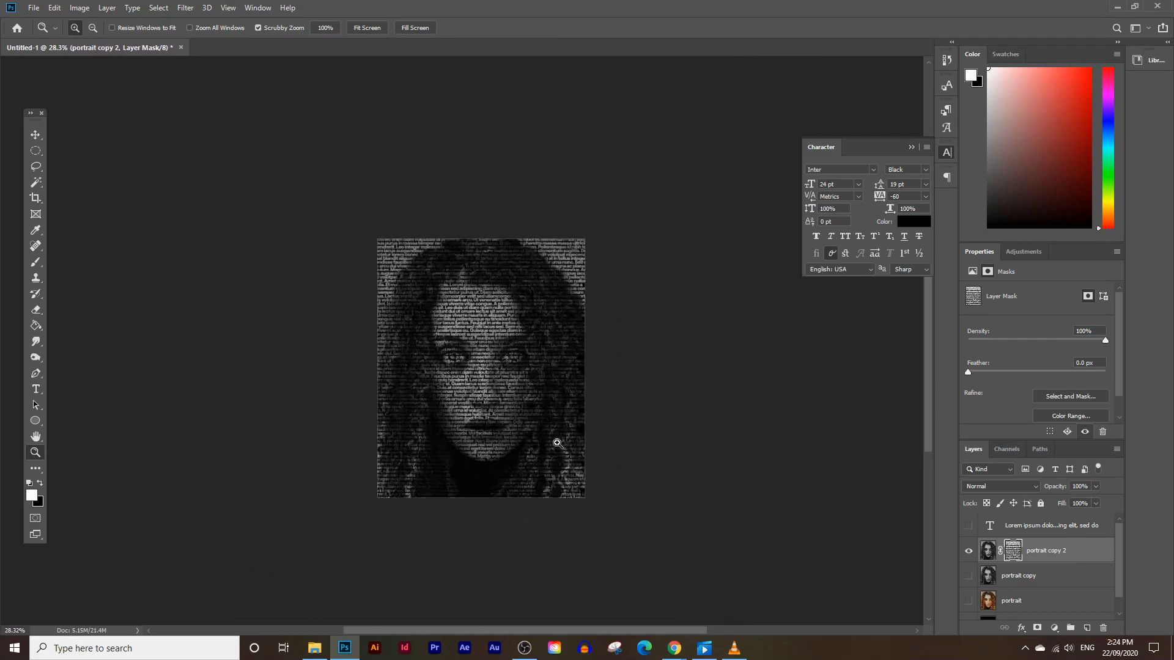
pyautogui.keyDown('alt'); pyautogui.click(485, 342); pyautogui.keyUp('alt')
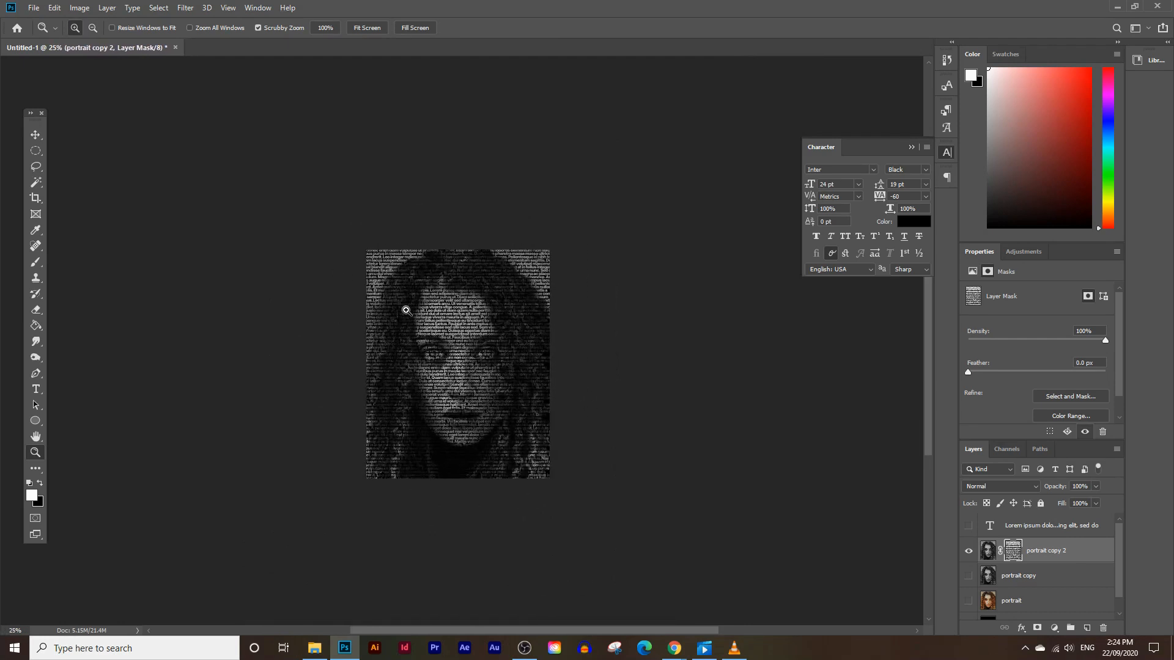
pyautogui.moveTo(418, 337); pyautogui.dragTo(432, 306)
pyautogui.scroll(-1, 433, 306)
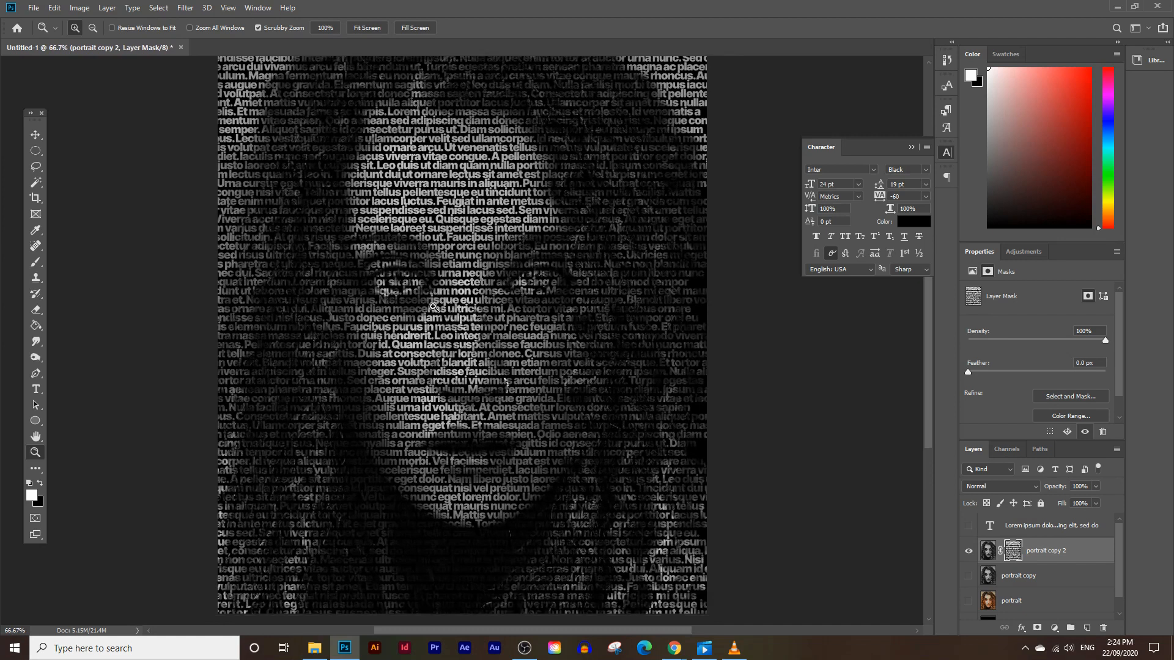
pyautogui.scroll(3, 433, 306)
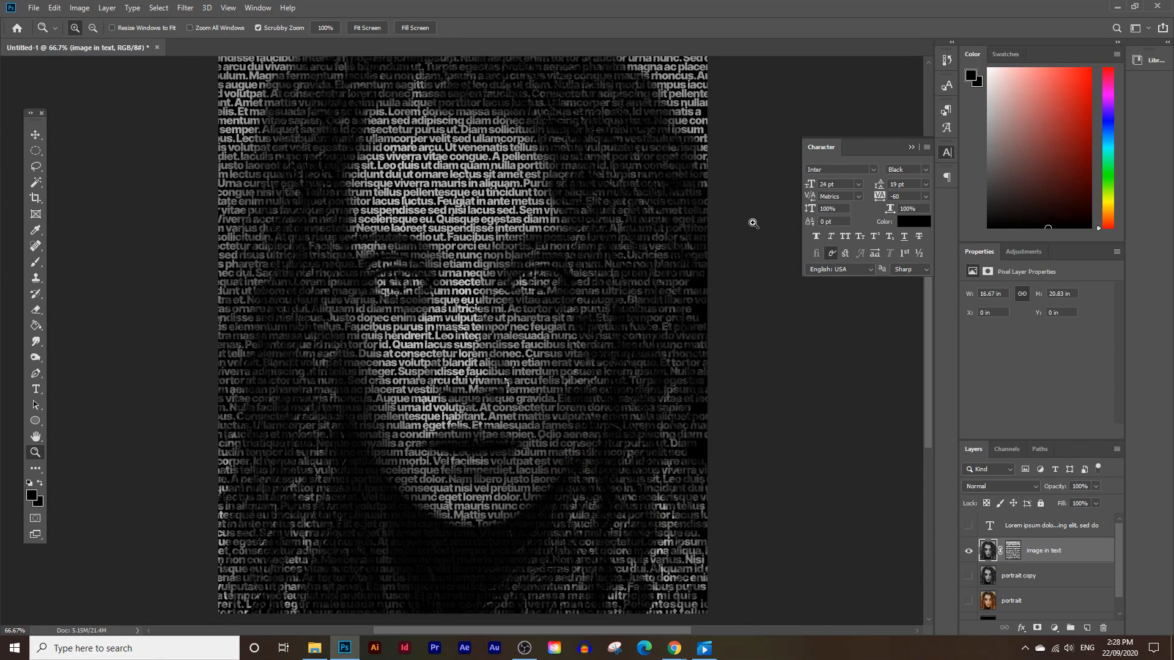
pyautogui.scroll(2, 753, 224)
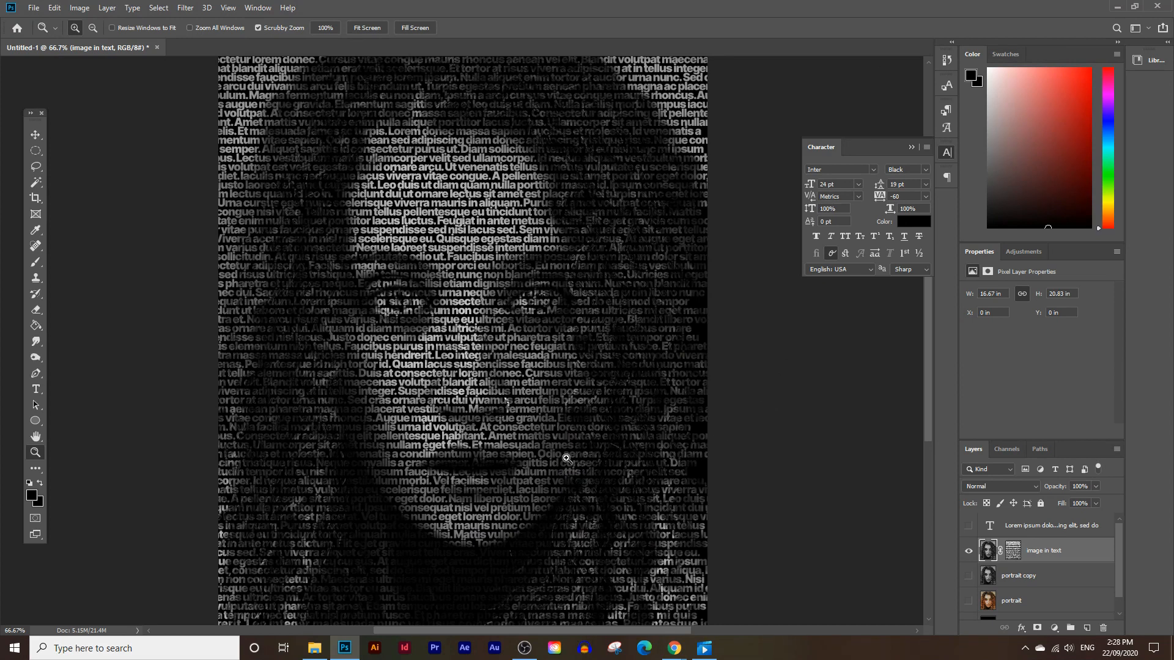
pyautogui.scroll(-1, 569, 455)
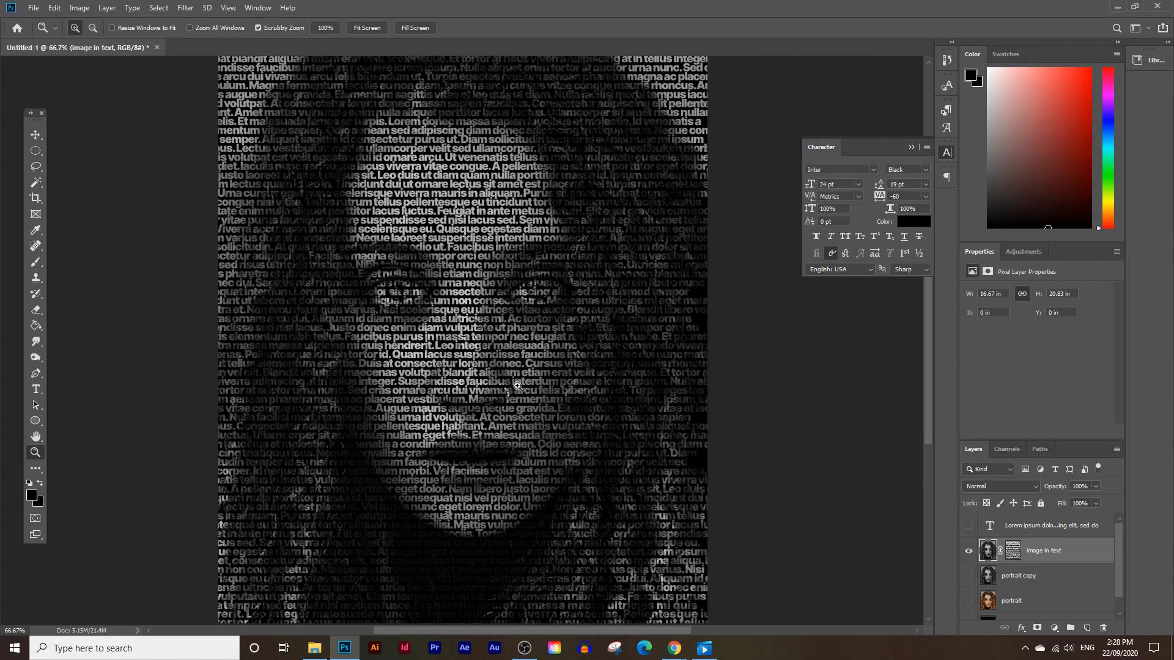
pyautogui.scroll(-2, 519, 383)
pyautogui.scroll(3, 551, 346)
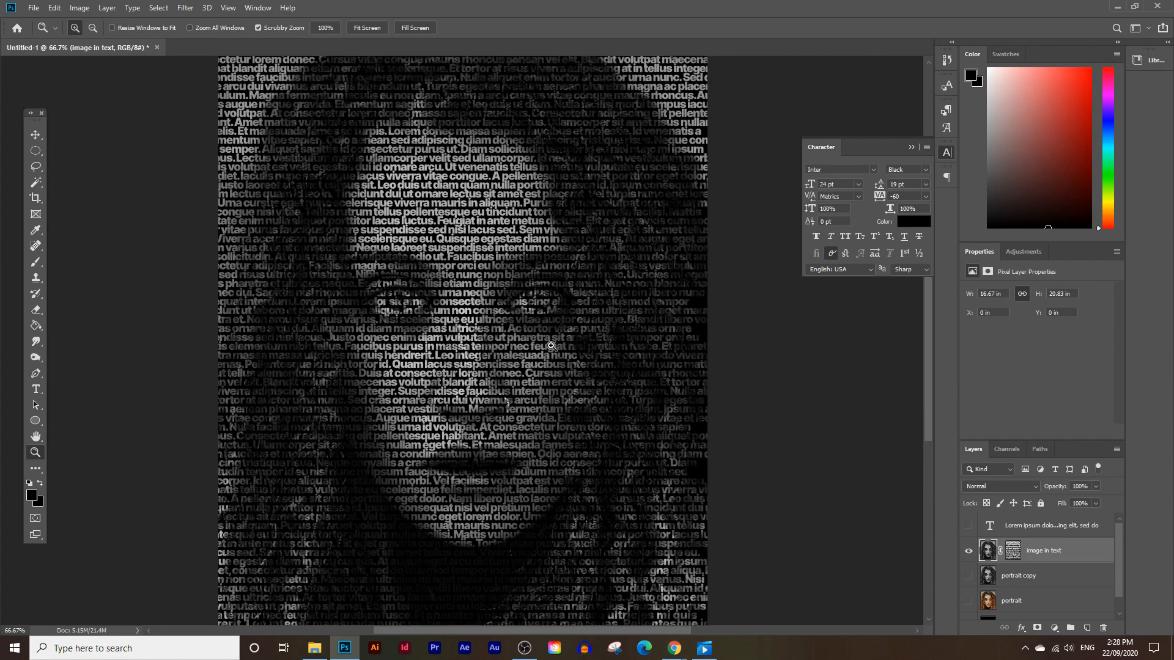
pyautogui.scroll(-4, 842, 475)
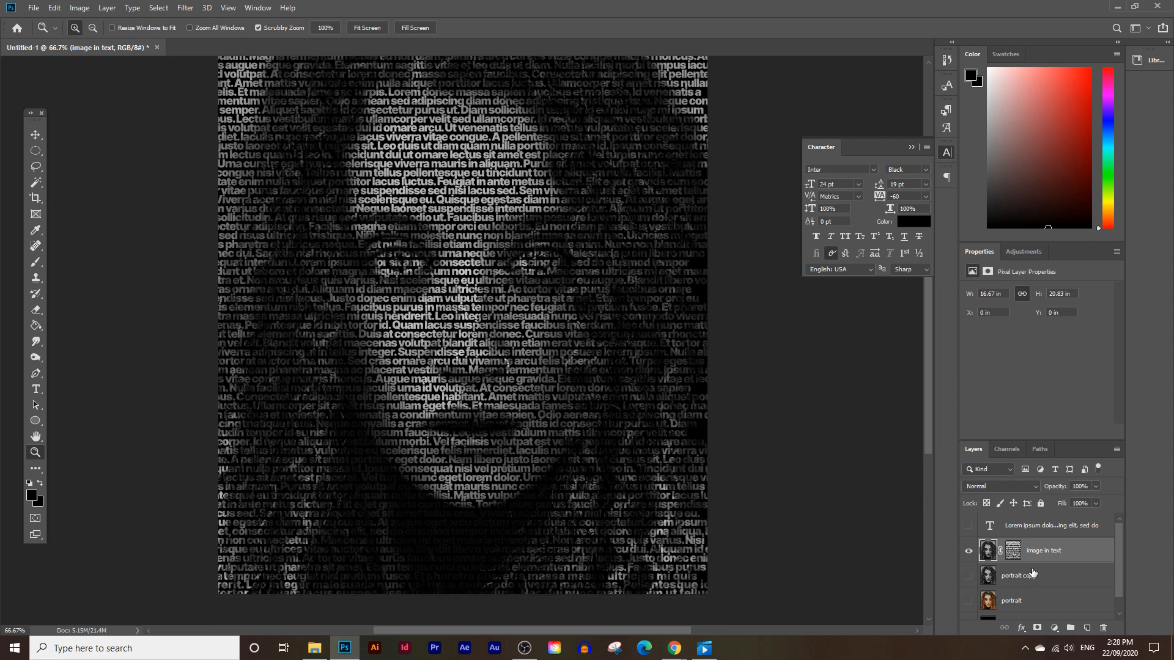
# - Copy the portrait pixels inside the image in text layer's mask to a new layer, and hide the image in text layer
pyautogui.scroll(-1, 1038, 561)
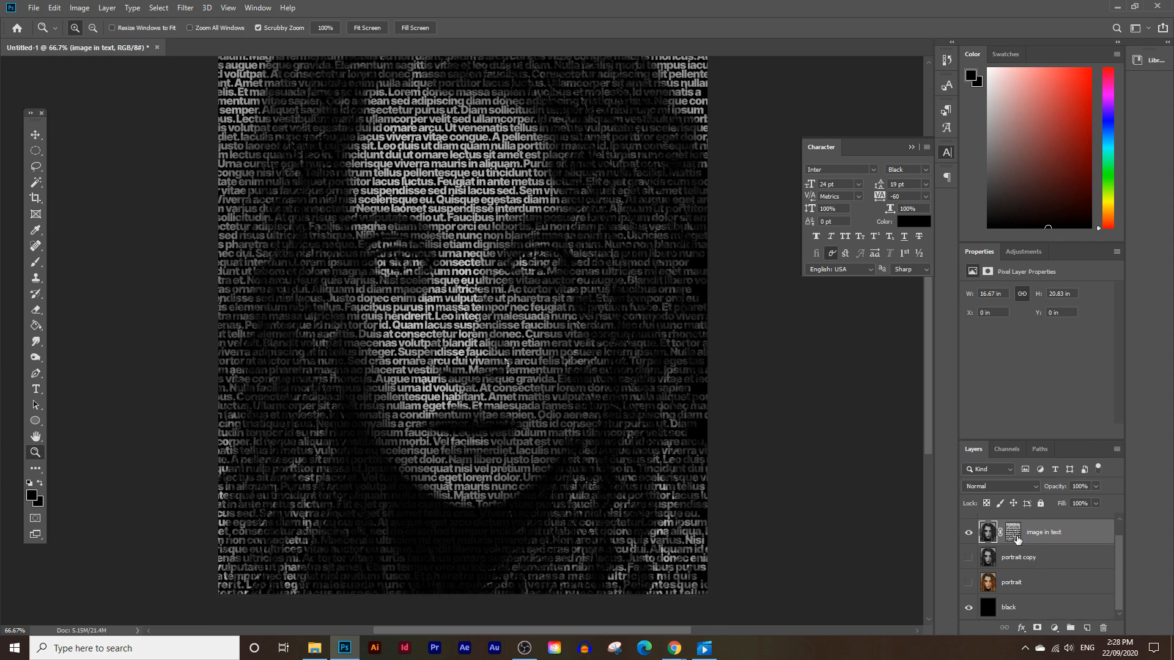
pyautogui.scroll(1, 1036, 554)
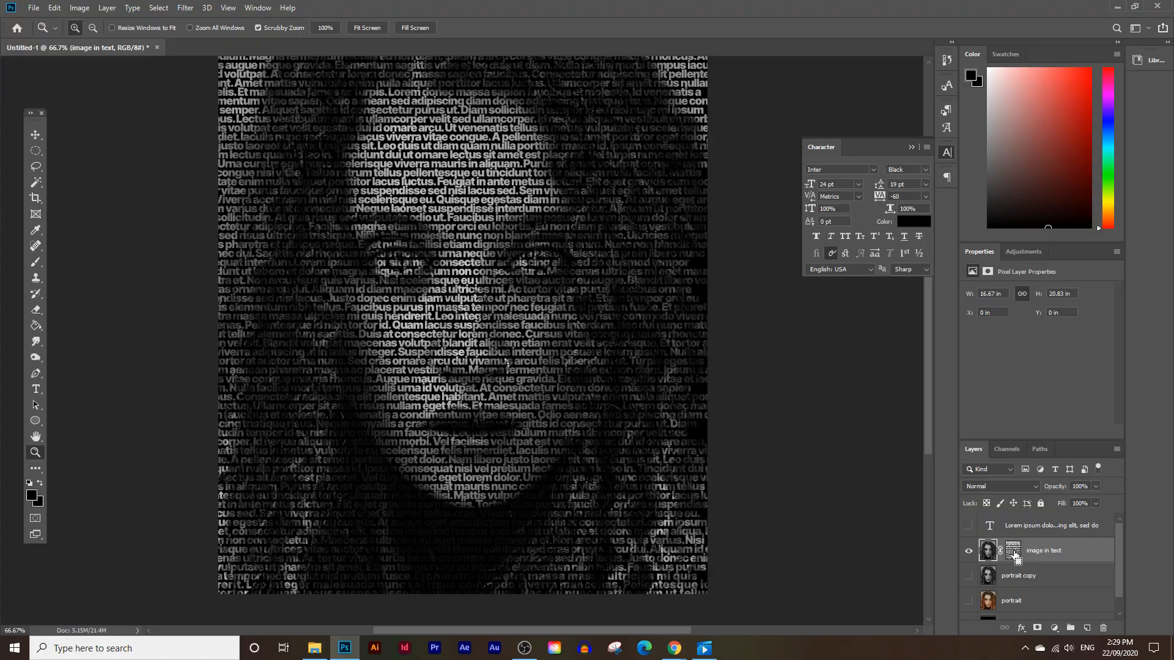
pyautogui.keyDown('ctrl'); pyautogui.click(1013, 555); pyautogui.keyUp('ctrl')
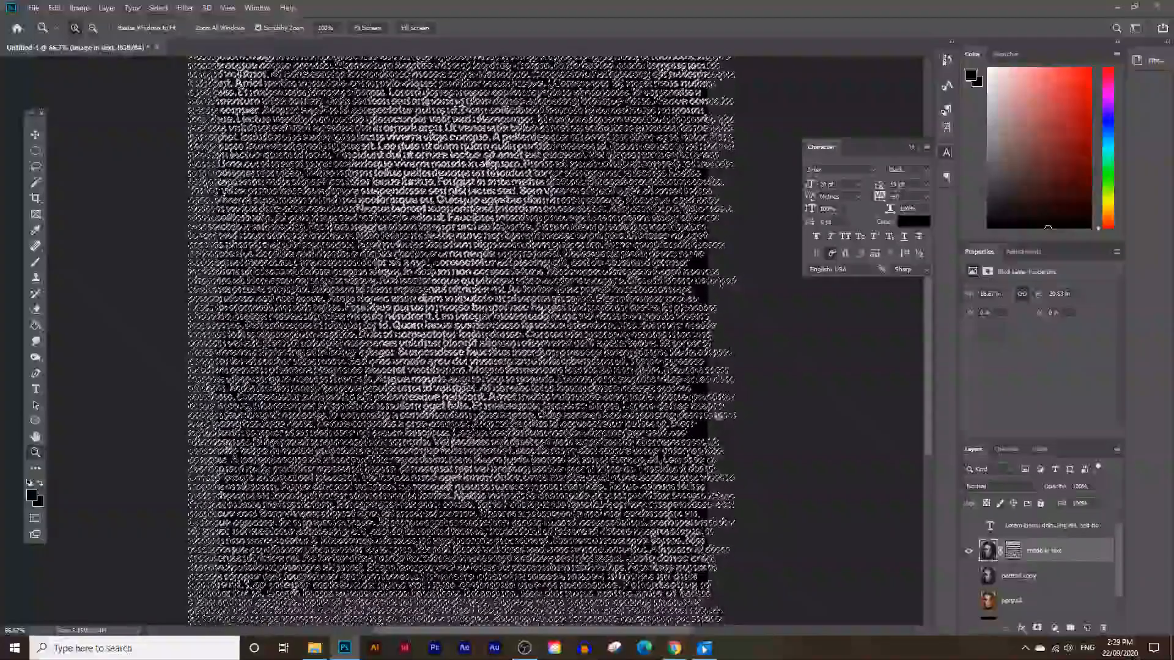
pyautogui.click(54, 8)
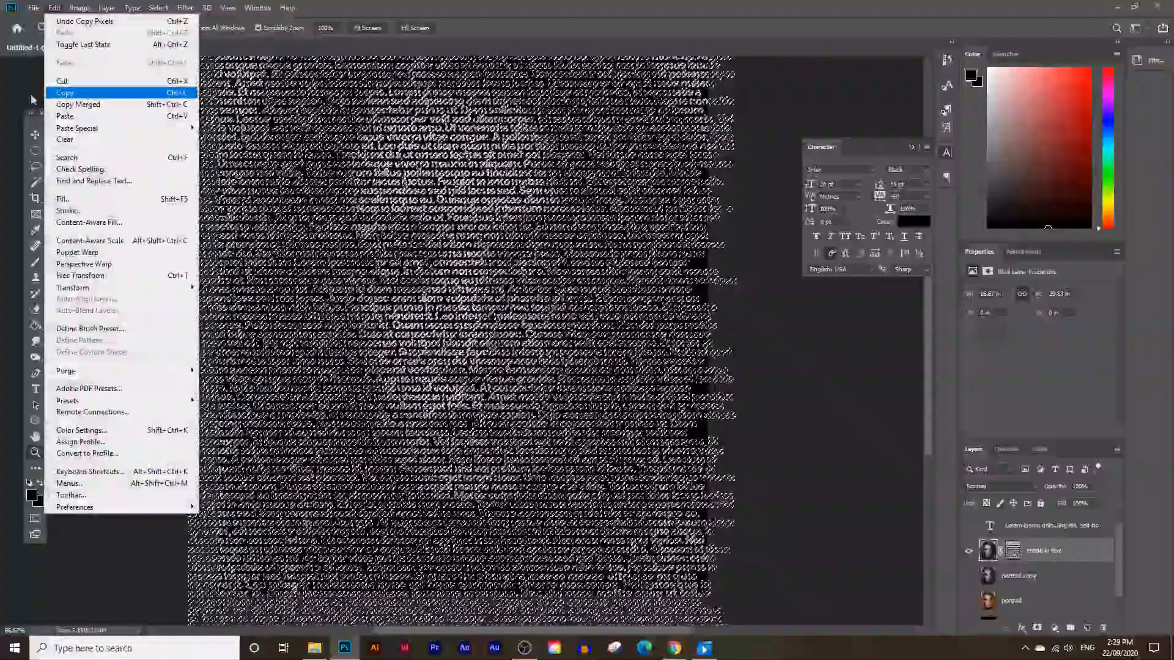
pyautogui.click(65, 92)
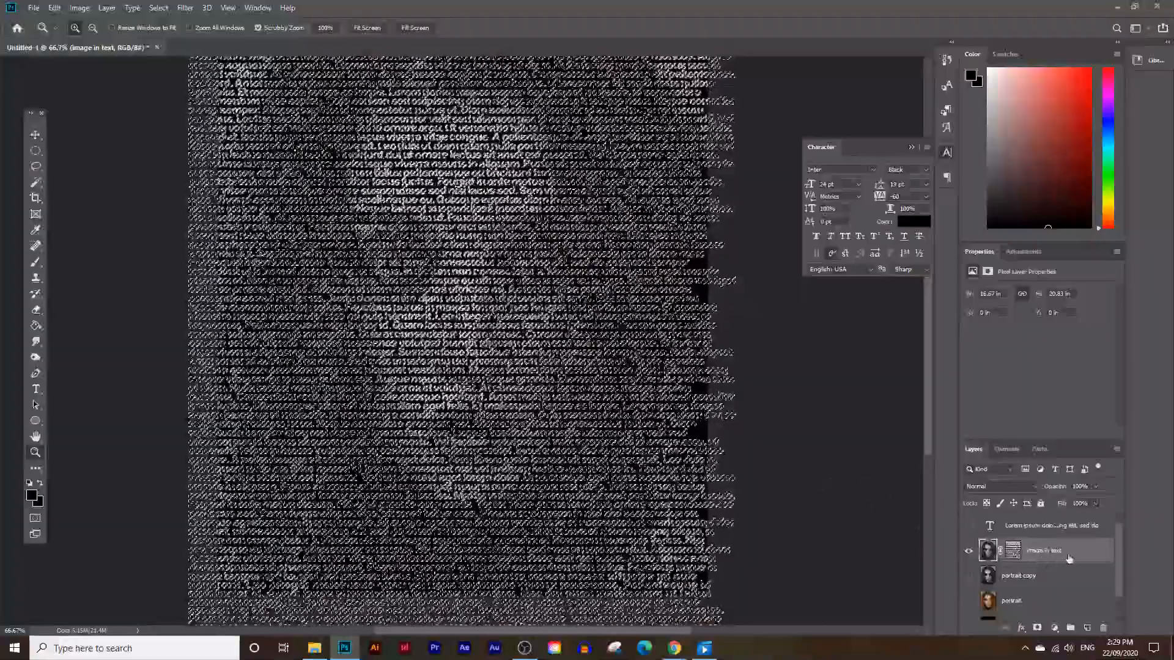
pyautogui.hotkey('ctrl', 'j')
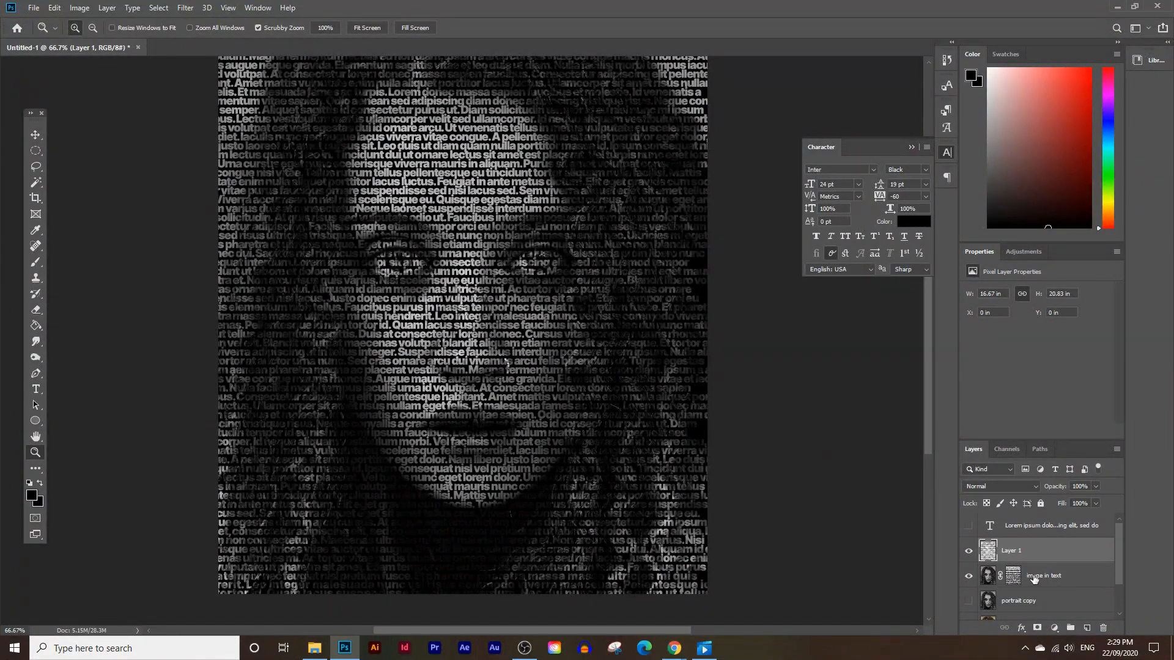
pyautogui.click(969, 576)
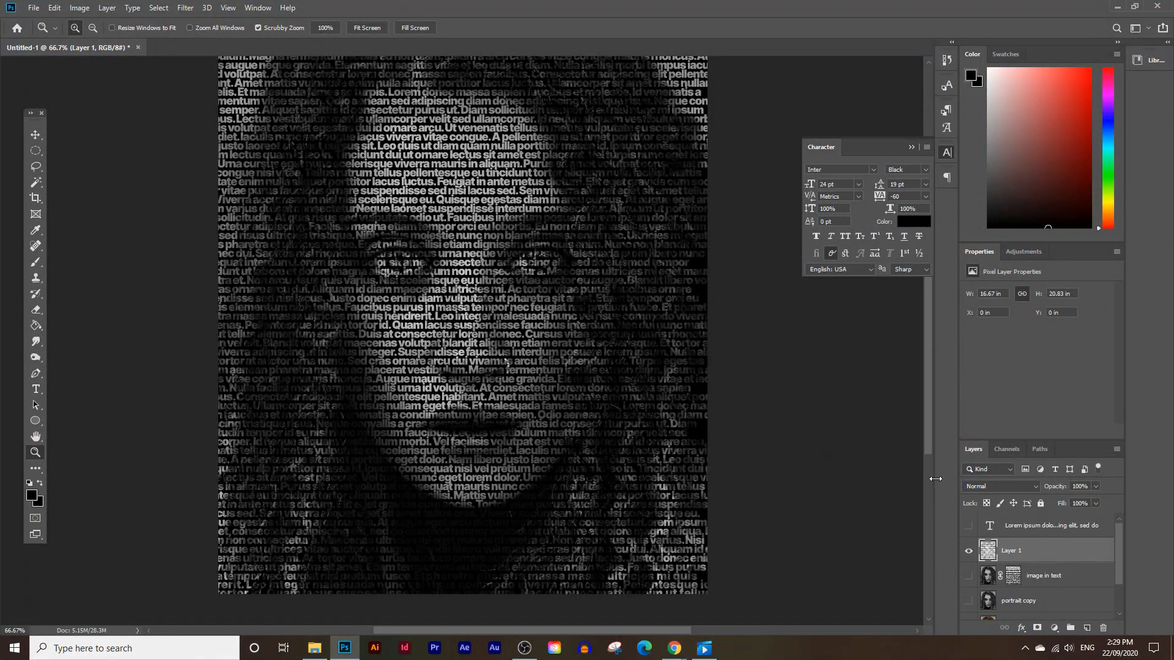
# - Try moving Layer 1 down about 0.56 in on the canvas, and return it to its original position
pyautogui.click(36, 135)
pyautogui.moveTo(533, 184)
pyautogui.mouseDown()
pyautogui.moveTo(595, 203)
pyautogui.moveTo(533, 201)
pyautogui.mouseUp()
pyautogui.scroll(1, 661, 350)
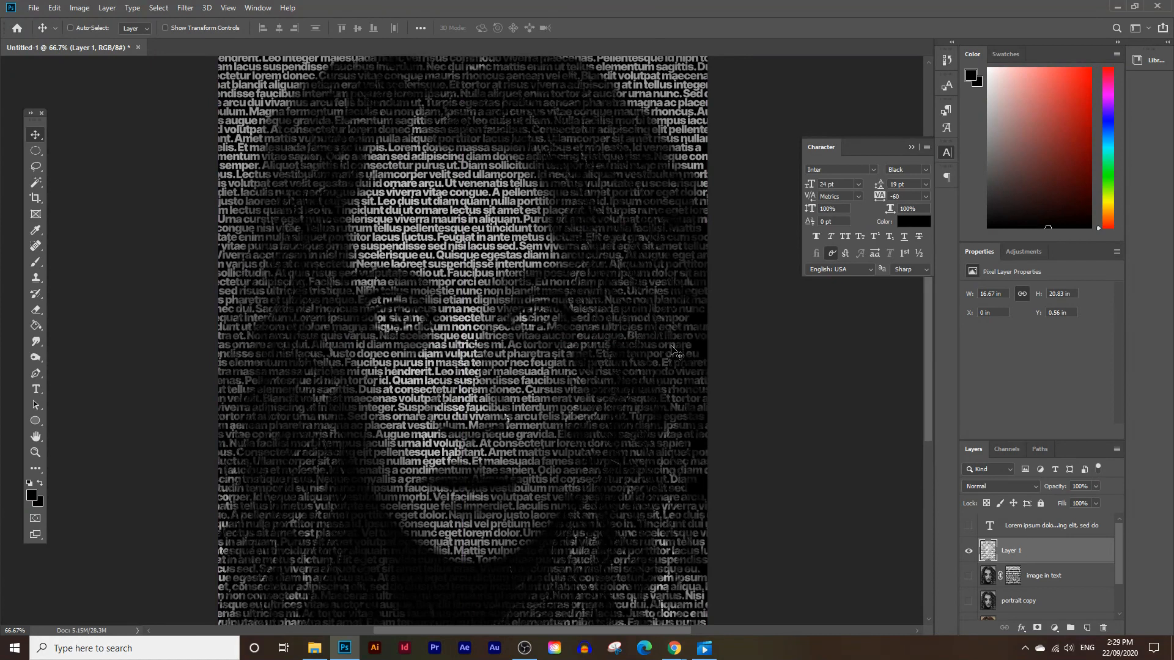
pyautogui.scroll(5, 675, 353)
pyautogui.moveTo(599, 270); pyautogui.dragTo(595, 256)
pyautogui.scroll(-7, 269, 320)
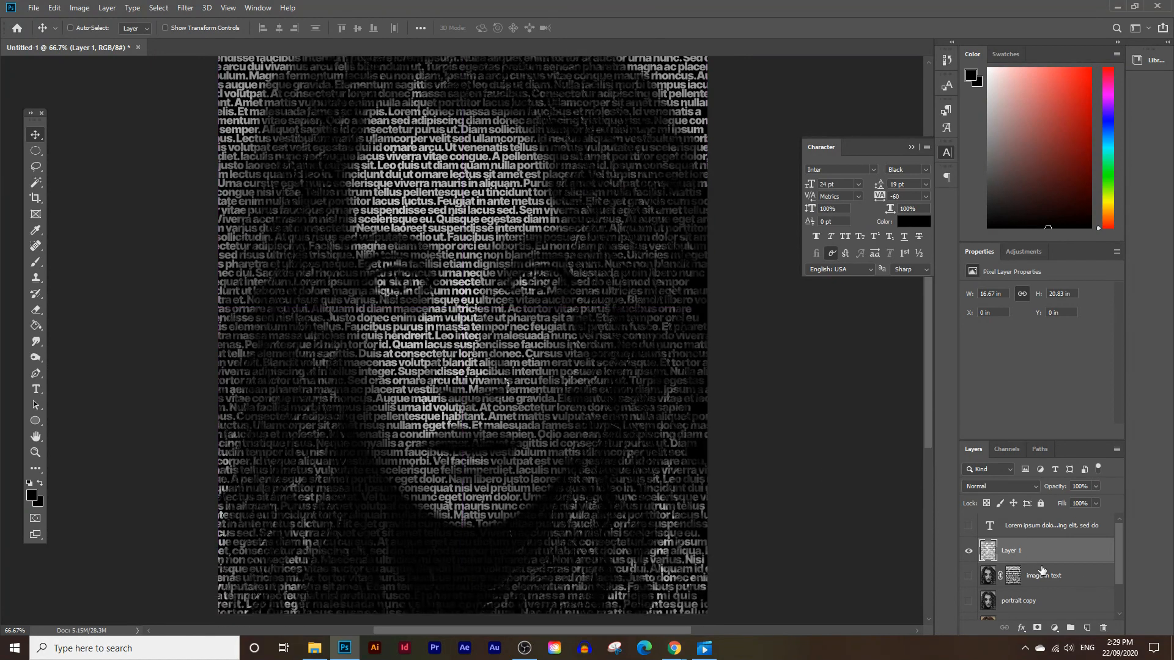
# - Rename Layer 1 as warp
pyautogui.doubleClick(1017, 552)
pyautogui.write('warp')
pyautogui.press('Return')
# - Open the warp layer in the Liquify filter and set the backdrop to the black layer only
pyautogui.click(178, 10)
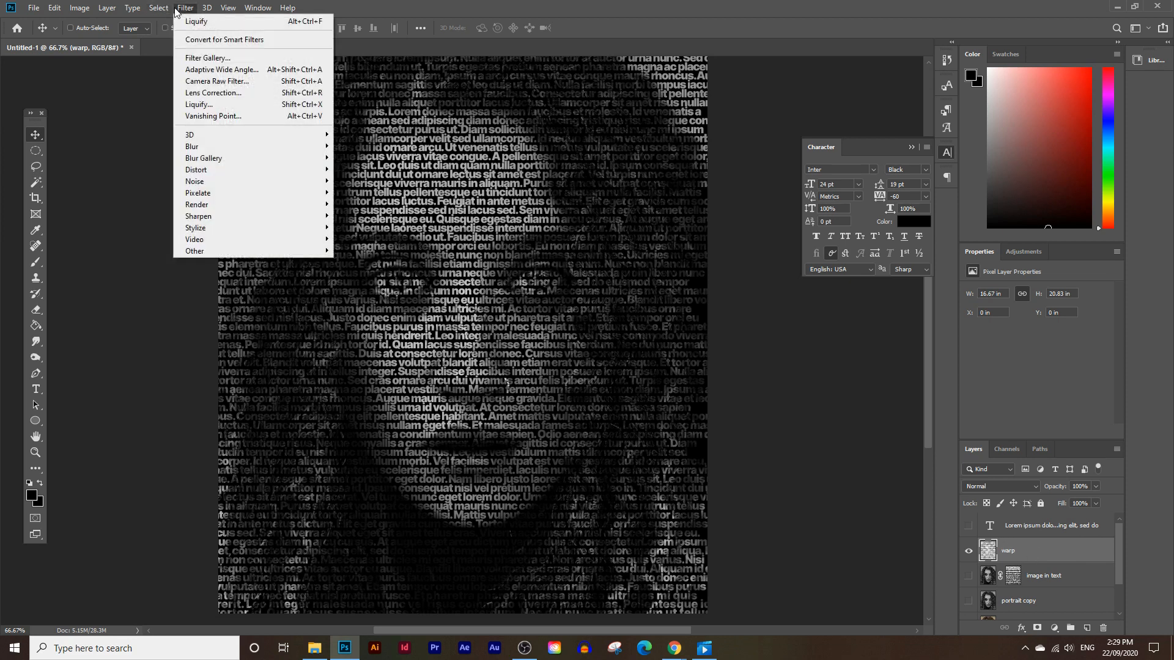
pyautogui.click(240, 107)
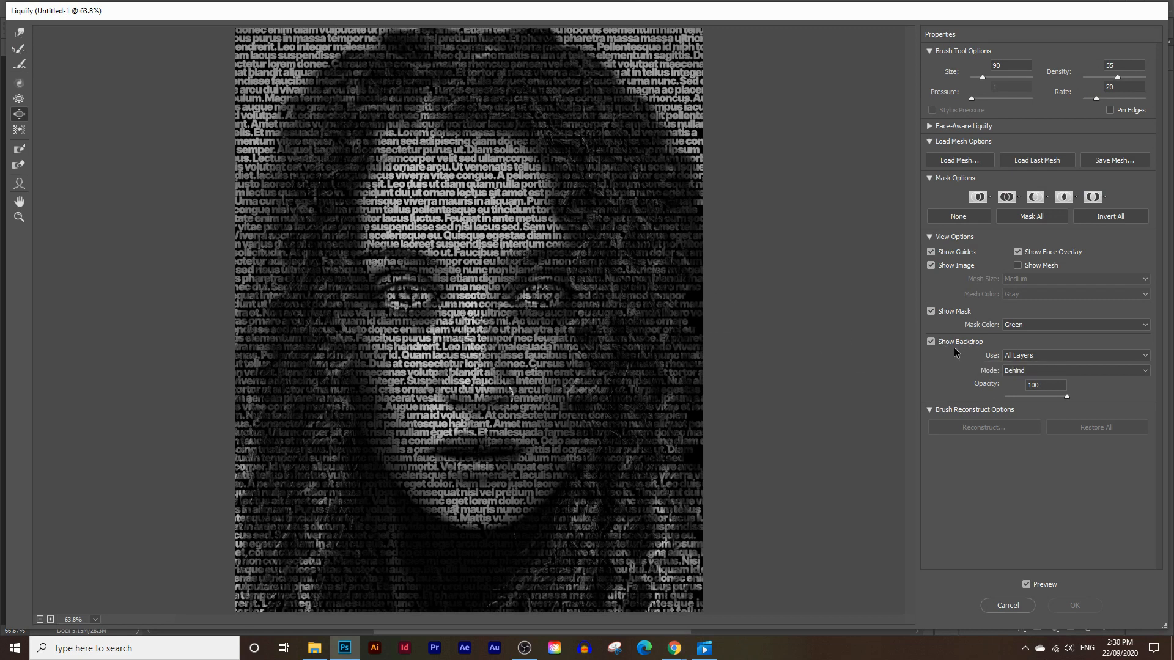
pyautogui.click(930, 342)
pyautogui.click(930, 342)
pyautogui.click(1056, 354)
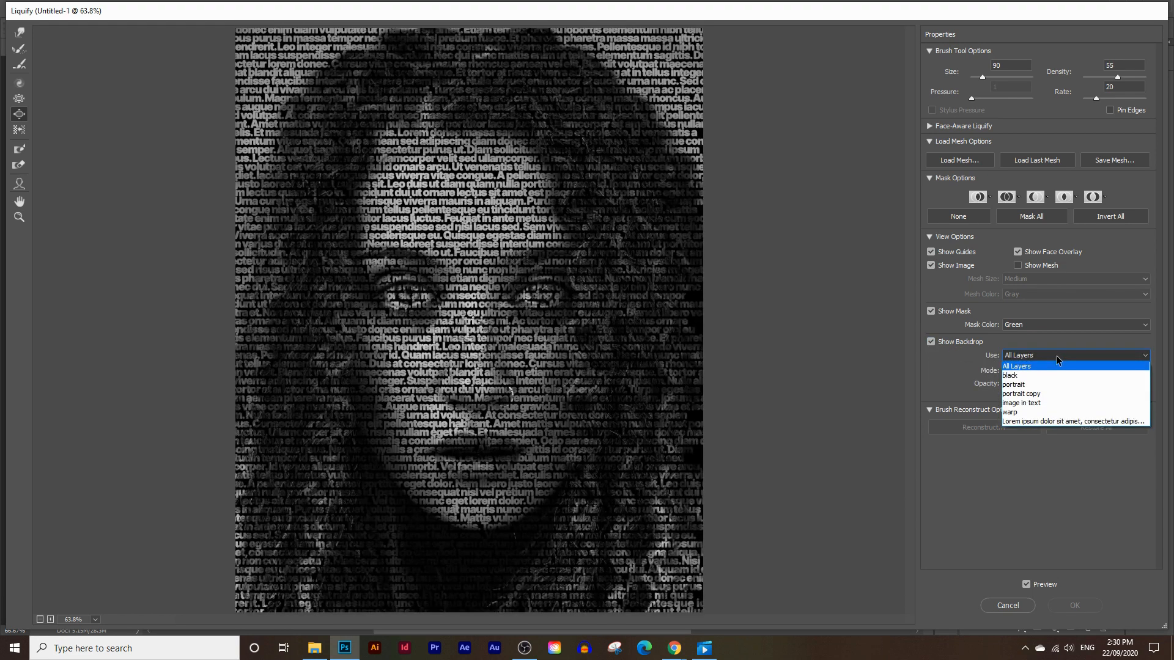
pyautogui.click(1025, 378)
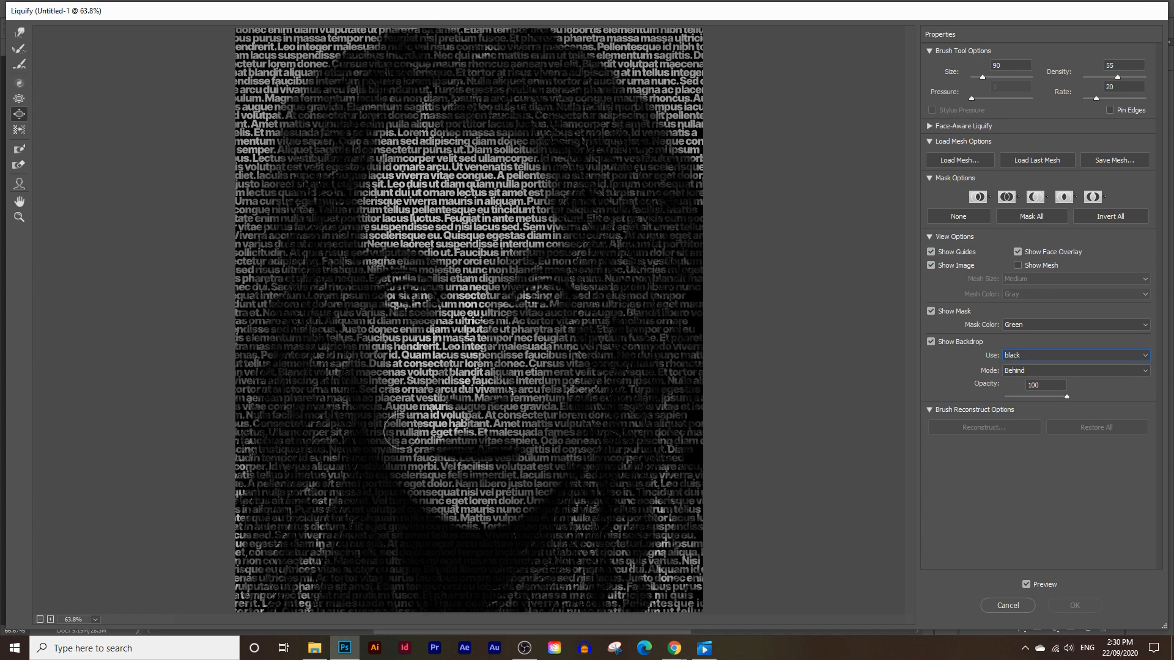
# - Try bloating the lettering on the cheek and beside the nose at two brush sizes, and undo both strokes
pyautogui.moveTo(410, 361); pyautogui.dragTo(412, 360)
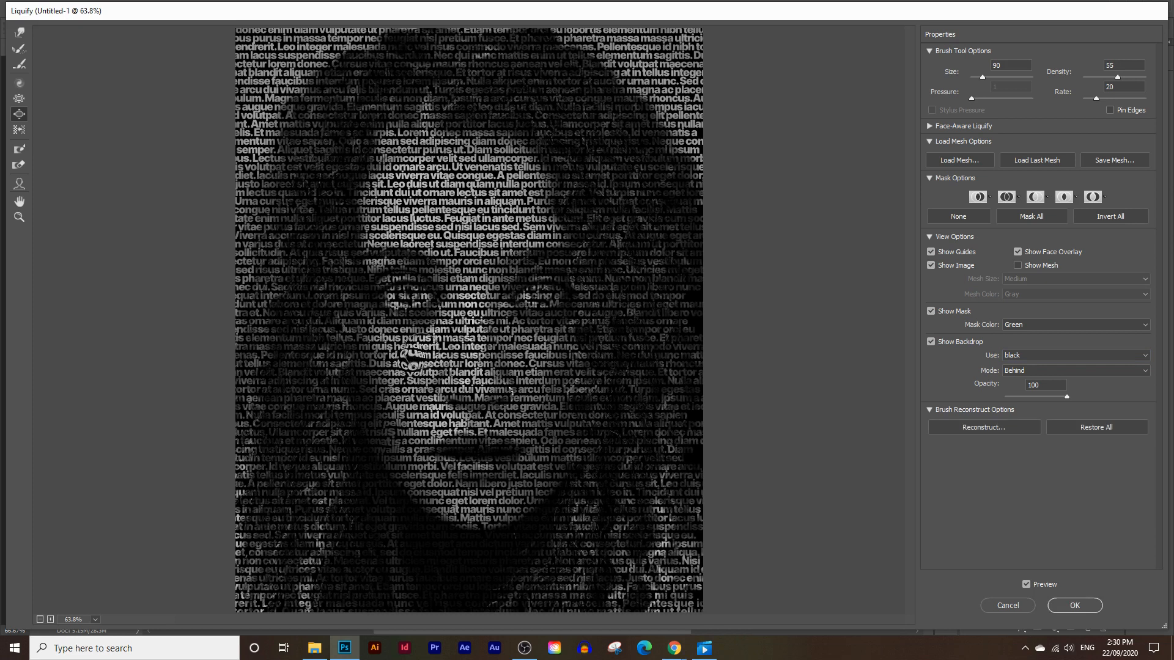
pyautogui.hotkey('ctrl', 'z')
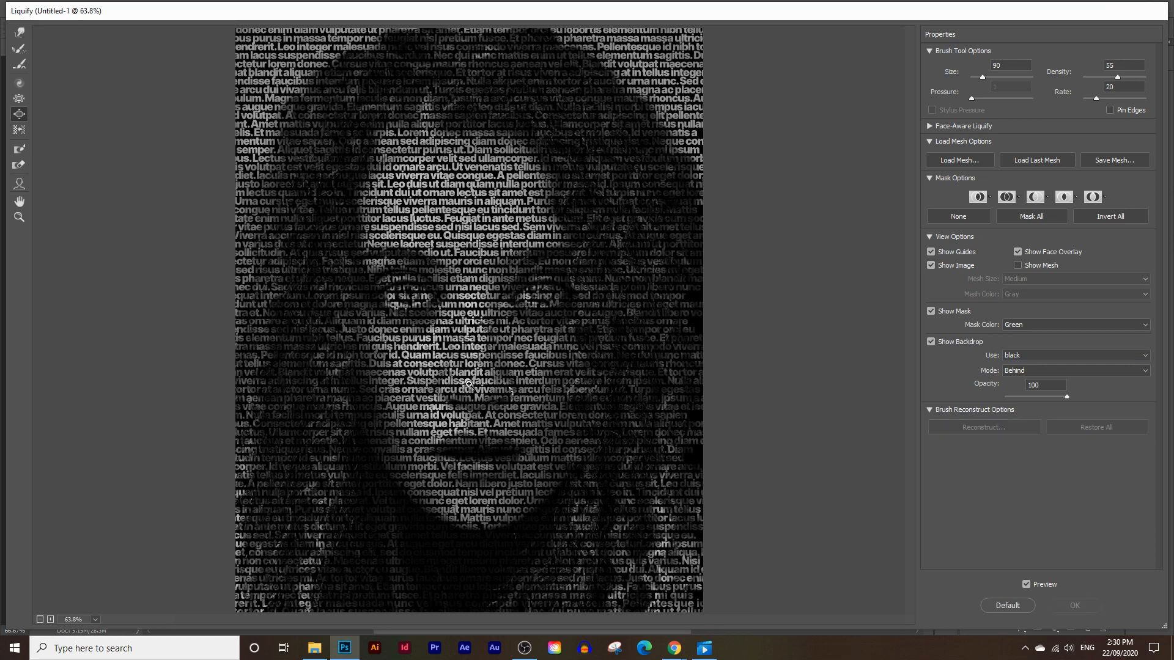
pyautogui.moveTo(992, 77); pyautogui.dragTo(993, 77)
pyautogui.moveTo(446, 373); pyautogui.dragTo(452, 372)
pyautogui.hotkey('ctrl', 'z')
# - Warp the lettering along the jaw and chin with the Pucker tool at brush size 200
pyautogui.click(20, 100)
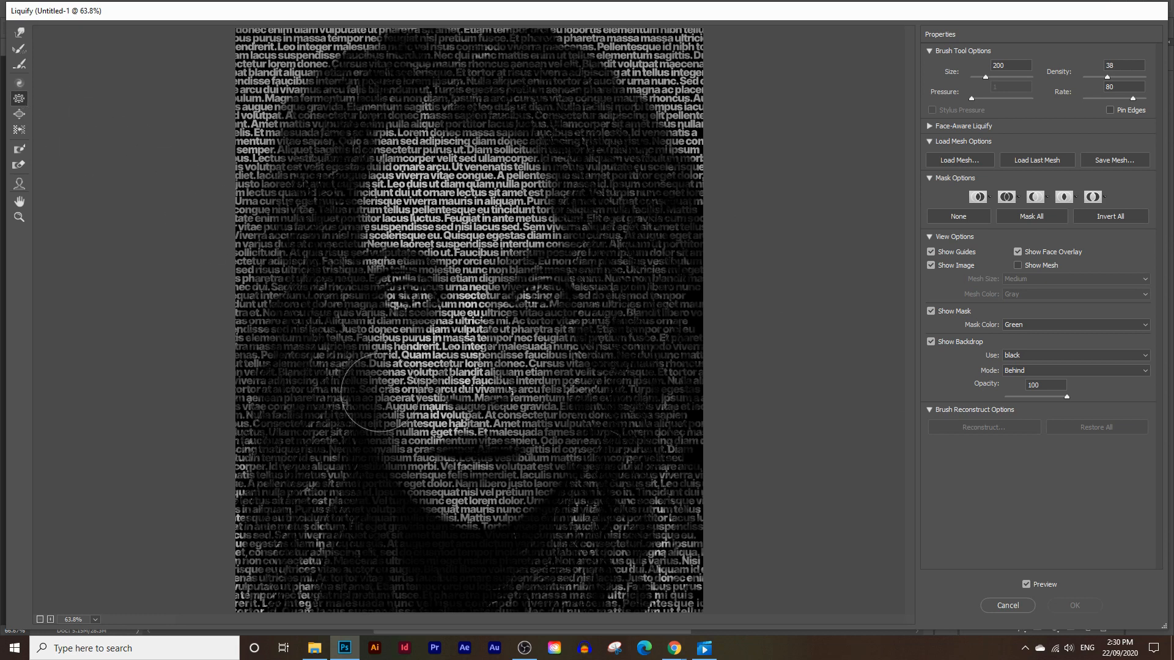
pyautogui.moveTo(396, 408); pyautogui.dragTo(396, 406)
pyautogui.moveTo(405, 380); pyautogui.dragTo(409, 375)
pyautogui.hotkey('ctrl', 'z')
pyautogui.hotkey('ctrl', 'z')
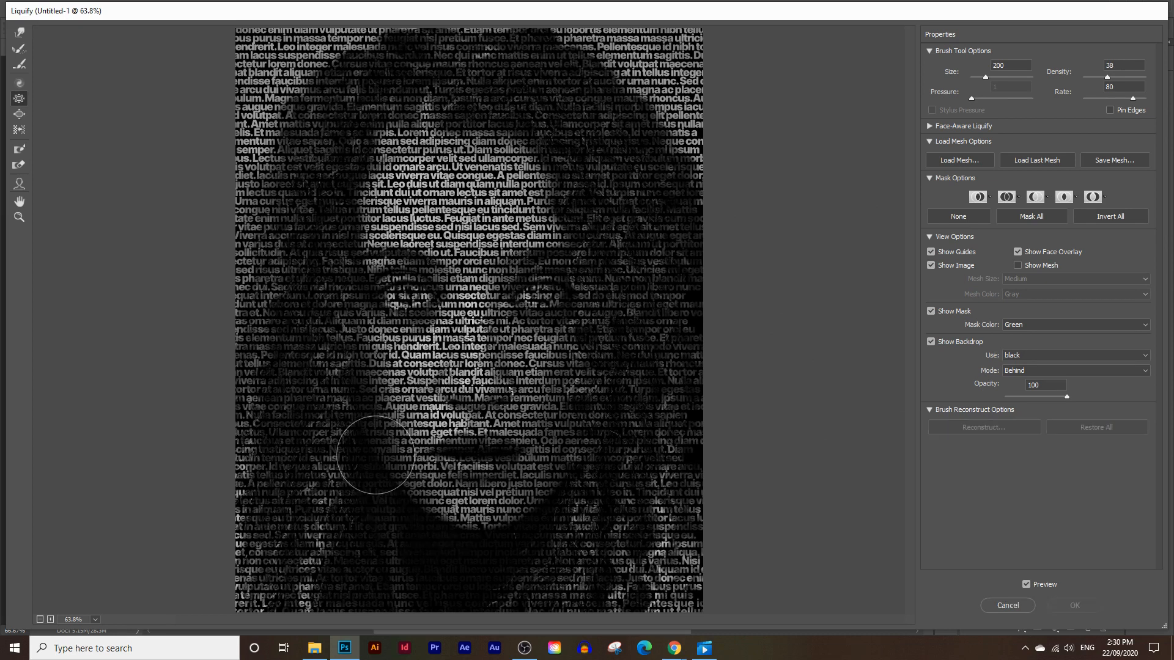
pyautogui.moveTo(384, 475)
pyautogui.mouseDown()
pyautogui.moveTo(366, 436)
pyautogui.moveTo(411, 496)
pyautogui.moveTo(464, 524)
pyautogui.moveTo(546, 491)
pyautogui.mouseUp()
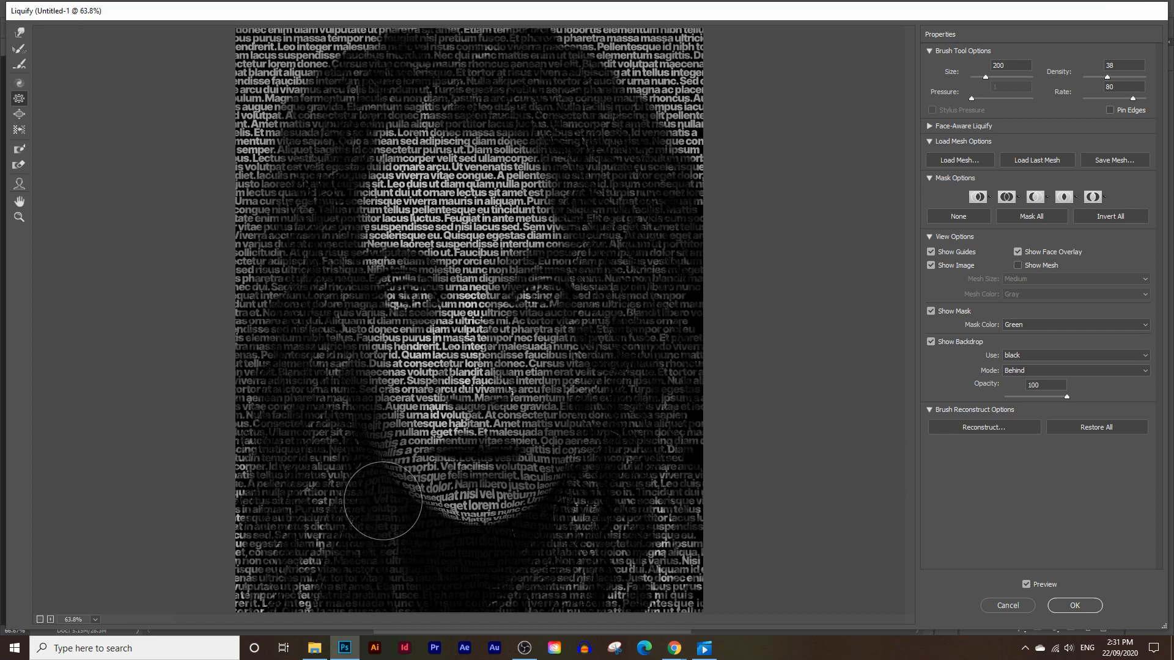
# - Try puckering the lettering around the portrait's left-hand eye at several brush sizes, and undo those strokes
pyautogui.moveTo(405, 298)
pyautogui.mouseDown()
pyautogui.moveTo(391, 289)
pyautogui.moveTo(412, 297)
pyautogui.mouseUp()
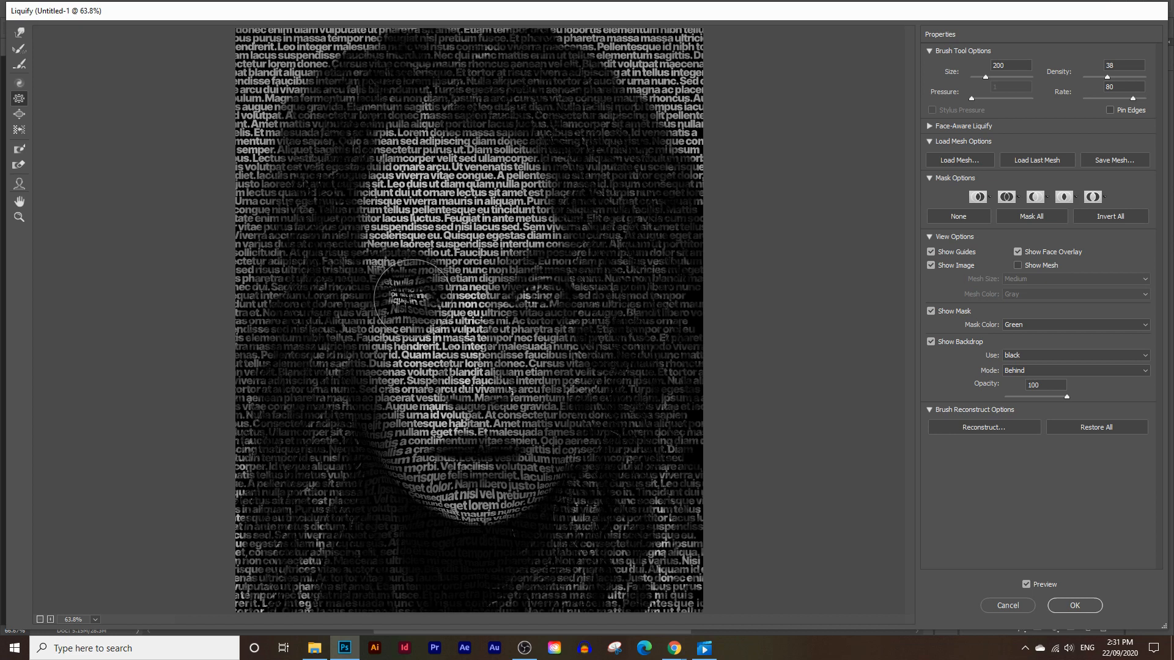
pyautogui.press('[')
pyautogui.press('[')
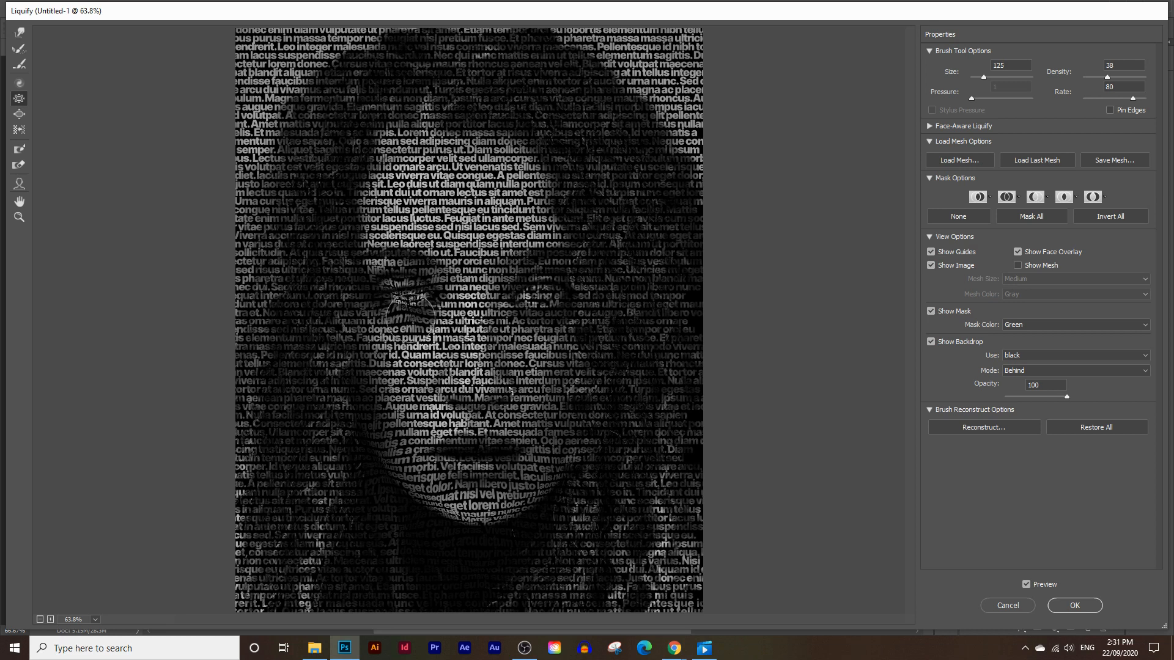
pyautogui.press(']')
pyautogui.press(']')
pyautogui.press(']')
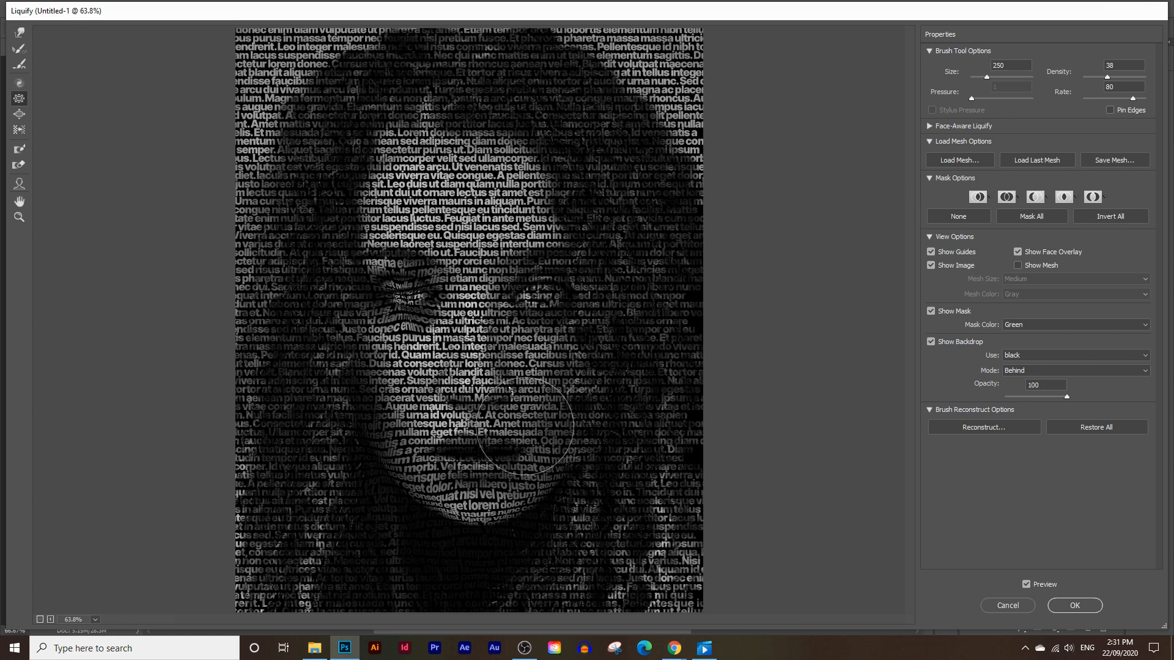
pyautogui.hotkey('ctrl', 'space')
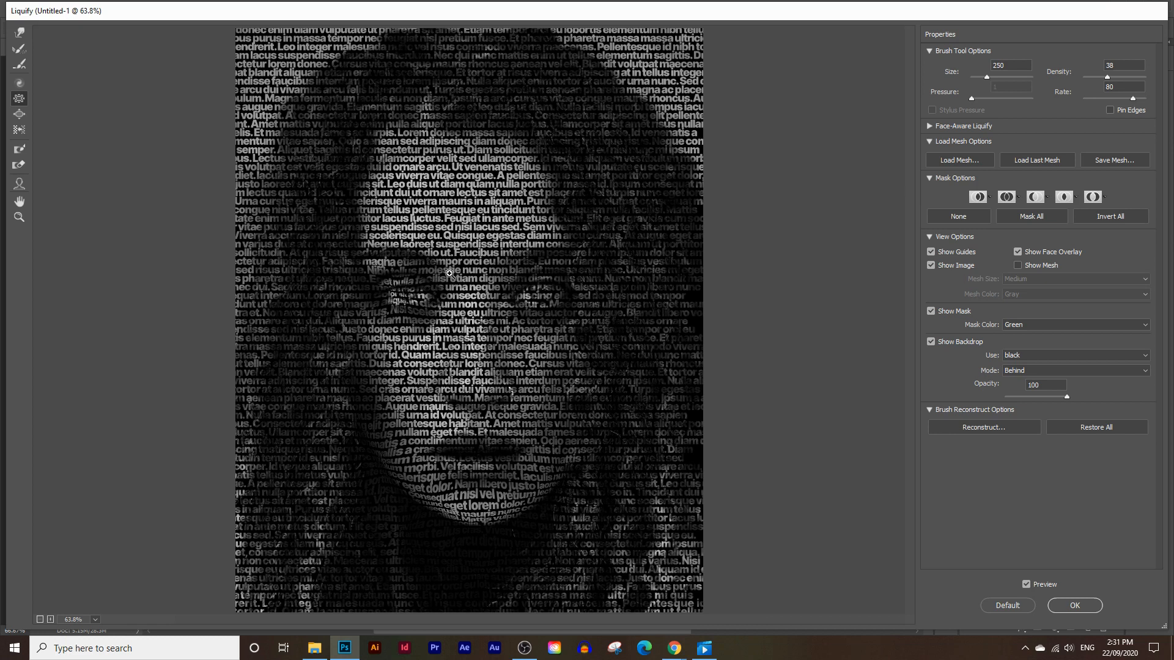
pyautogui.hotkey('ctrl', 'z')
pyautogui.hotkey('ctrl', 'z')
pyautogui.hotkey('ctrl', 'z')
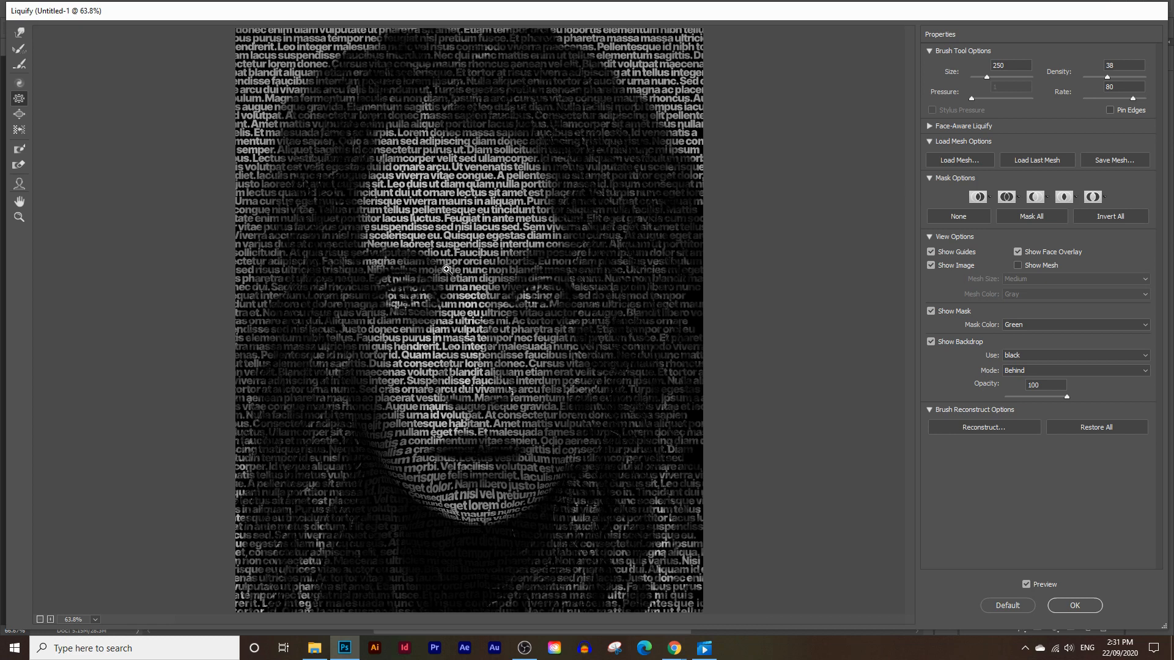
# - Pucker the lettering around both eyes with a size 250 brush, and over the nose and forehead with a size 150 brush
pyautogui.moveTo(403, 295); pyautogui.dragTo(413, 289)
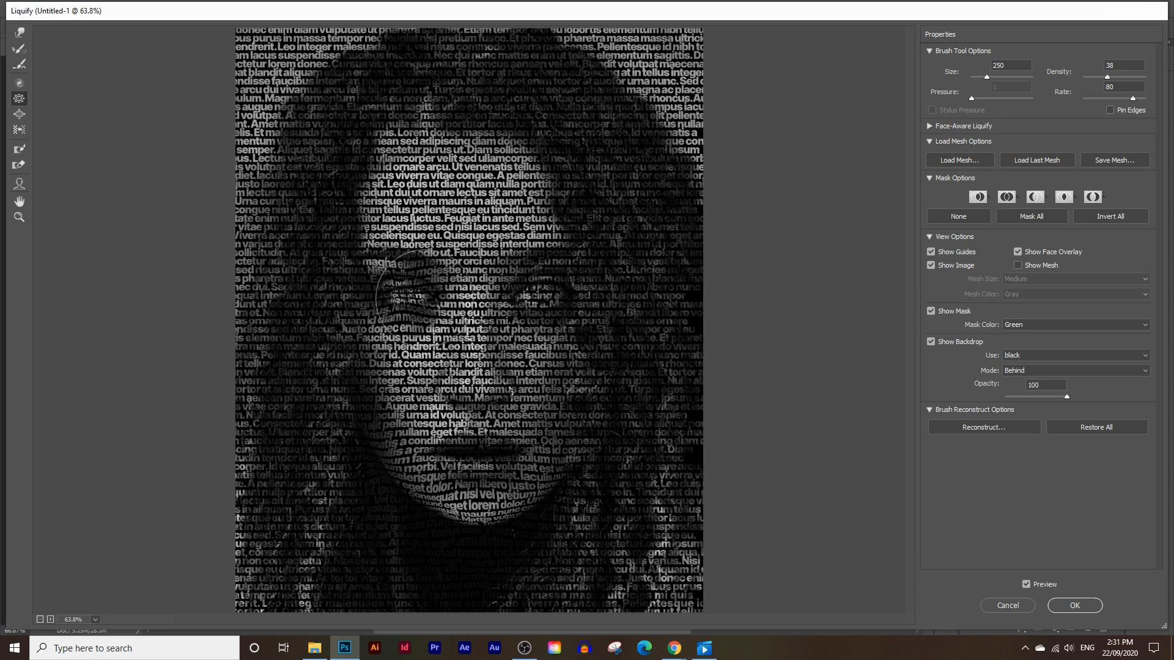
pyautogui.moveTo(535, 283)
pyautogui.mouseDown()
pyautogui.moveTo(504, 340)
pyautogui.moveTo(506, 370)
pyautogui.moveTo(500, 318)
pyautogui.moveTo(464, 353)
pyautogui.moveTo(460, 314)
pyautogui.mouseUp()
pyautogui.press('[')
pyautogui.press('[')
pyautogui.press('[')
pyautogui.press('[')
pyautogui.moveTo(452, 366)
pyautogui.mouseDown()
pyautogui.moveTo(446, 406)
pyautogui.moveTo(510, 392)
pyautogui.moveTo(498, 395)
pyautogui.mouseUp()
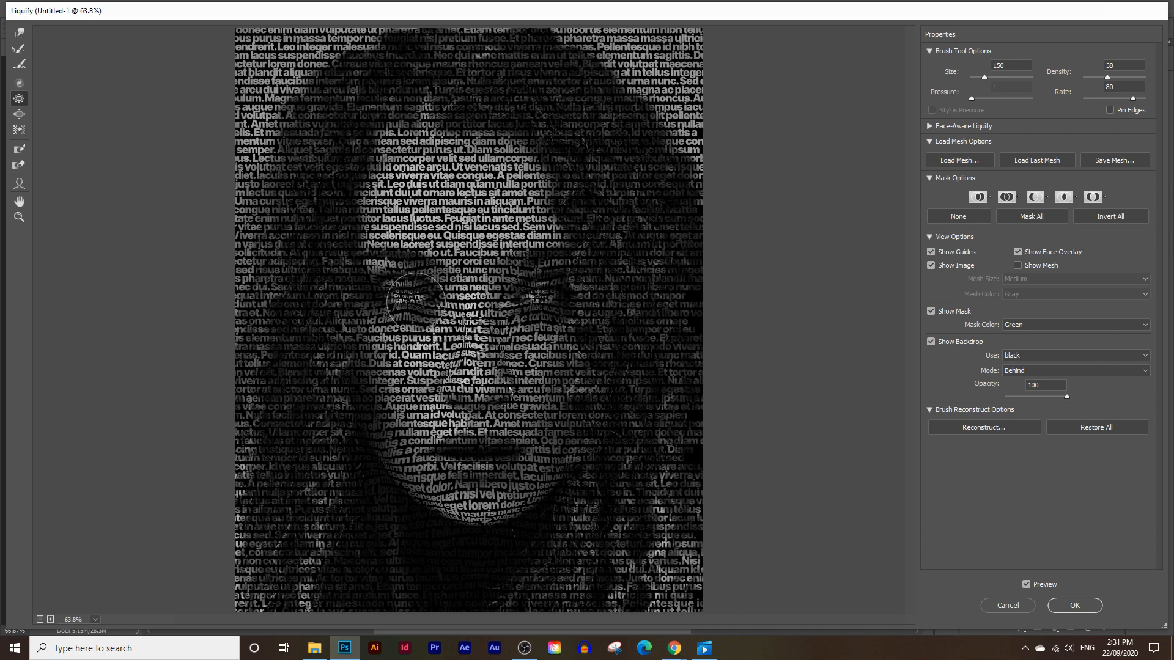
pyautogui.moveTo(410, 295); pyautogui.dragTo(422, 301)
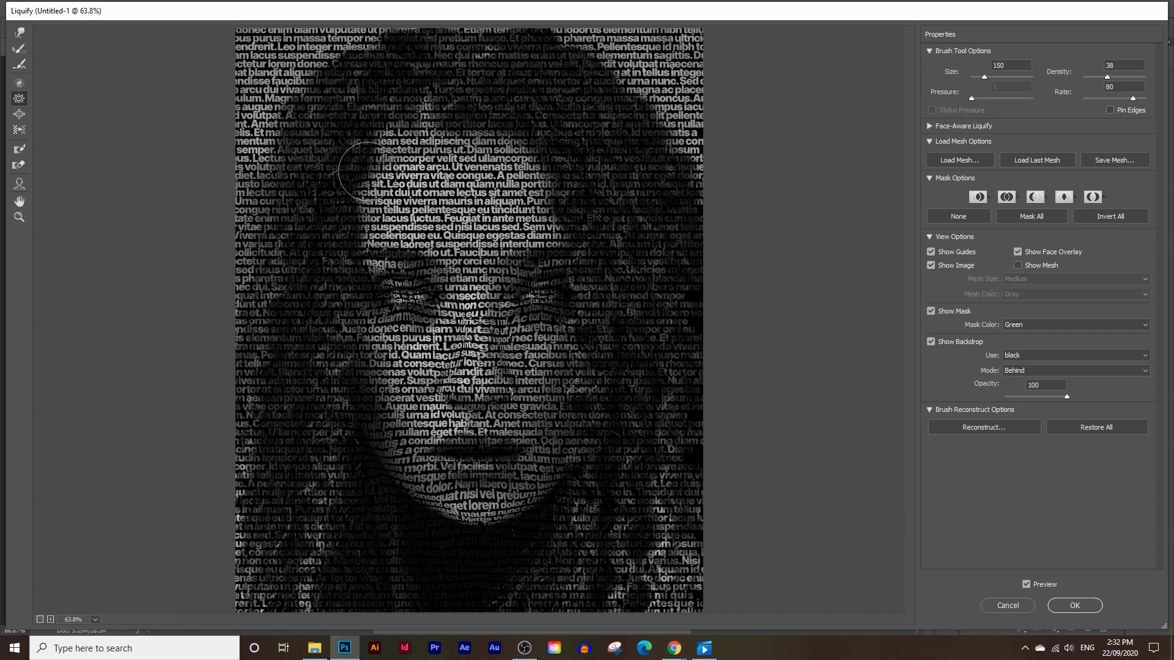
pyautogui.moveTo(397, 136)
pyautogui.mouseDown()
pyautogui.moveTo(481, 118)
pyautogui.moveTo(530, 138)
pyautogui.moveTo(565, 215)
pyautogui.mouseUp()
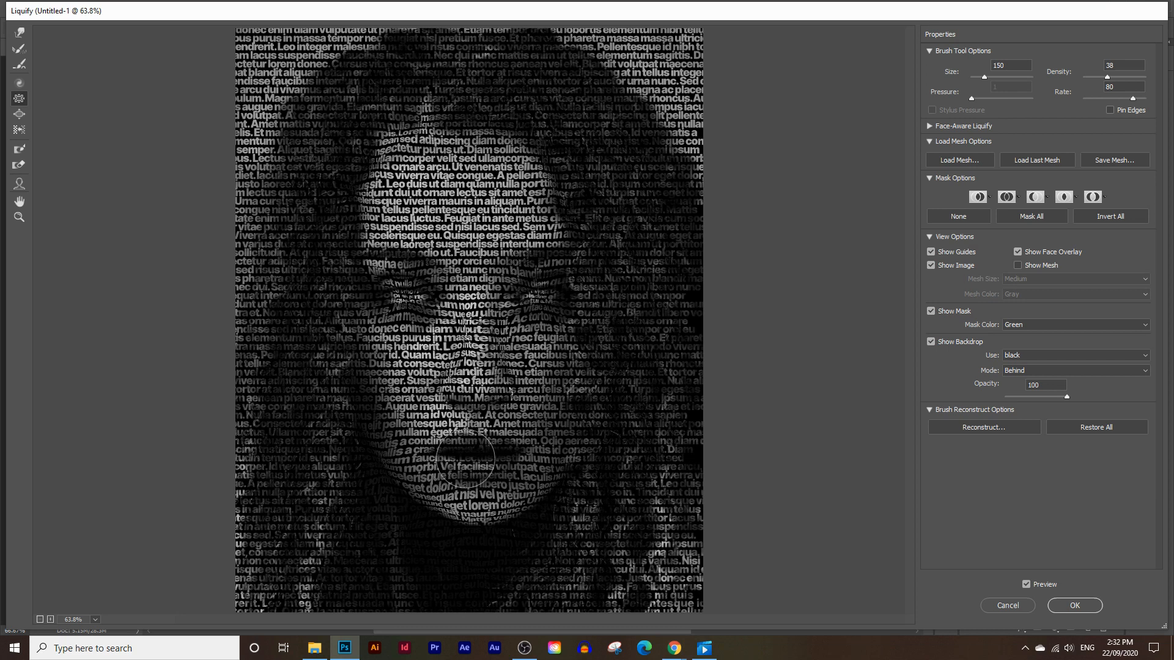
# - Try the Bloat tool with its brush size reduced to 90, and return to the Pucker tool
pyautogui.click(19, 114)
pyautogui.press('[')
pyautogui.press('[')
pyautogui.press('[')
pyautogui.press('[')
pyautogui.press('[')
pyautogui.press('[')
pyautogui.press('[')
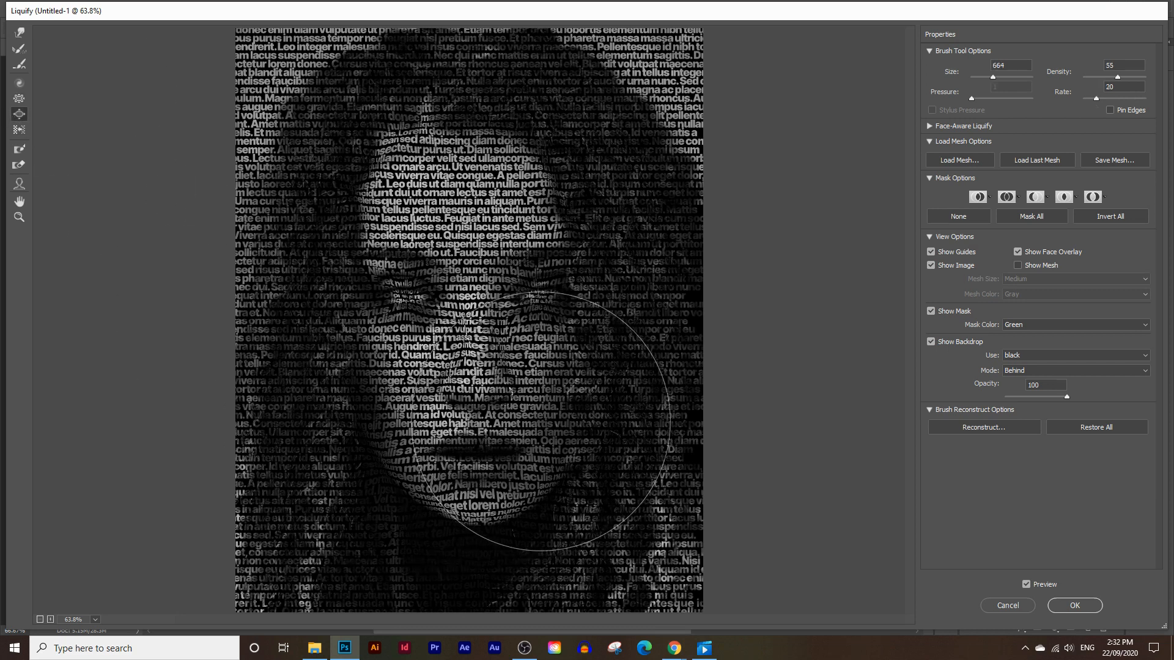
pyautogui.press('[')
pyautogui.press('[')
pyautogui.press('[')
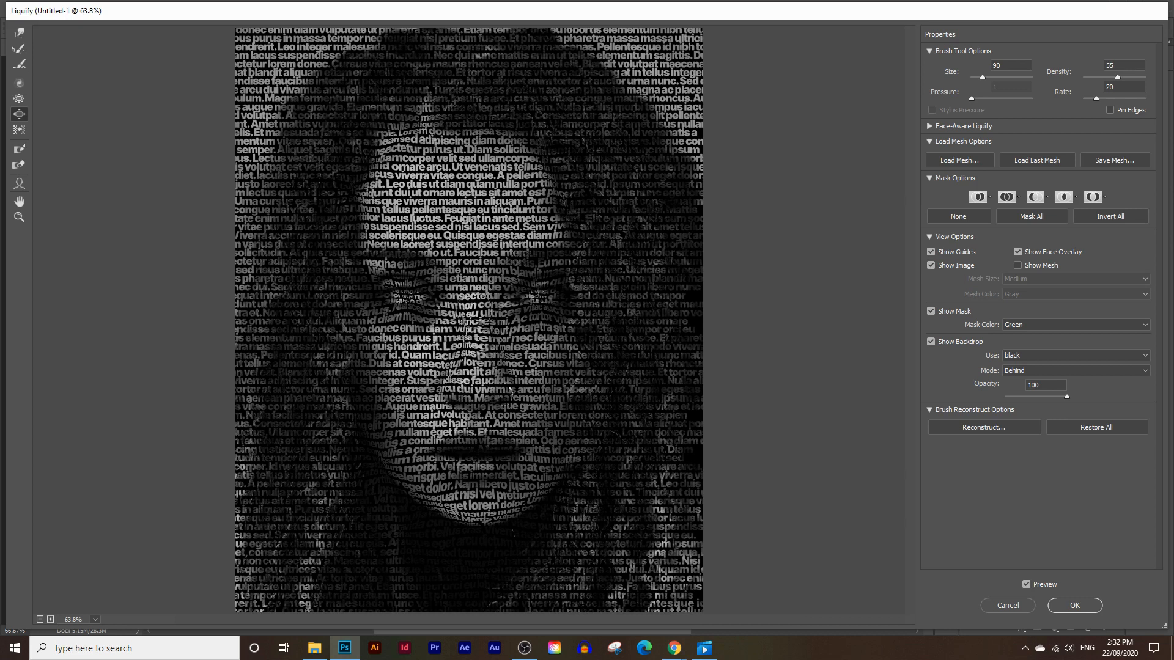
pyautogui.click(19, 99)
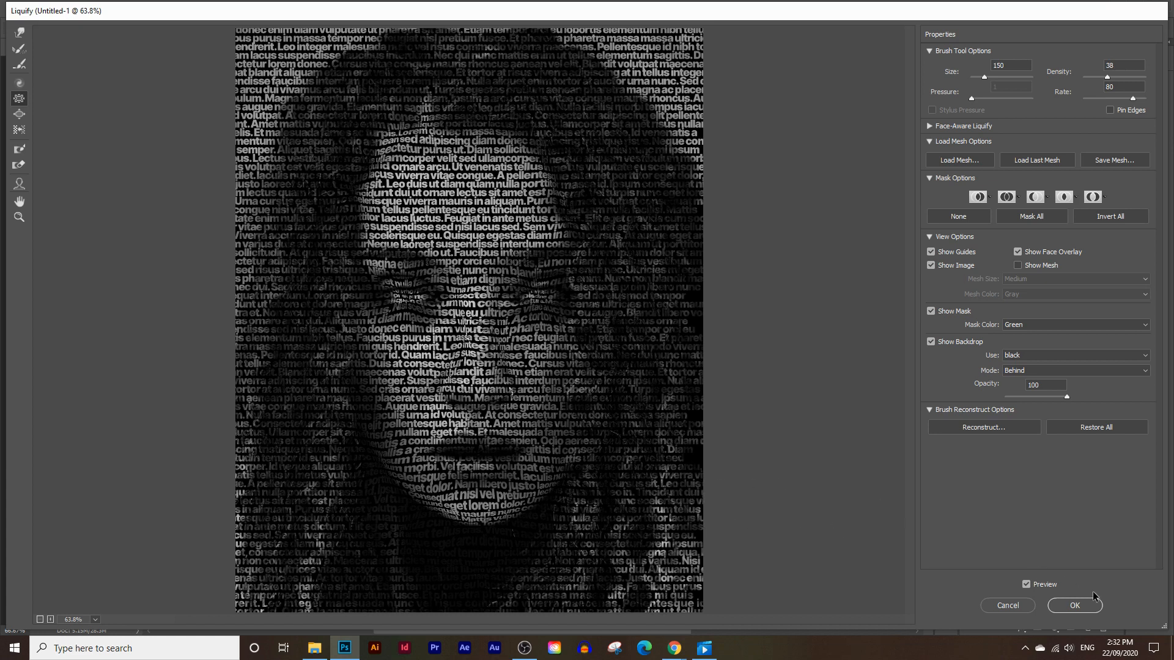
# - Apply the Liquify warp, and compare the warp layer with the unwarped image in text layer
pyautogui.click(1075, 605)
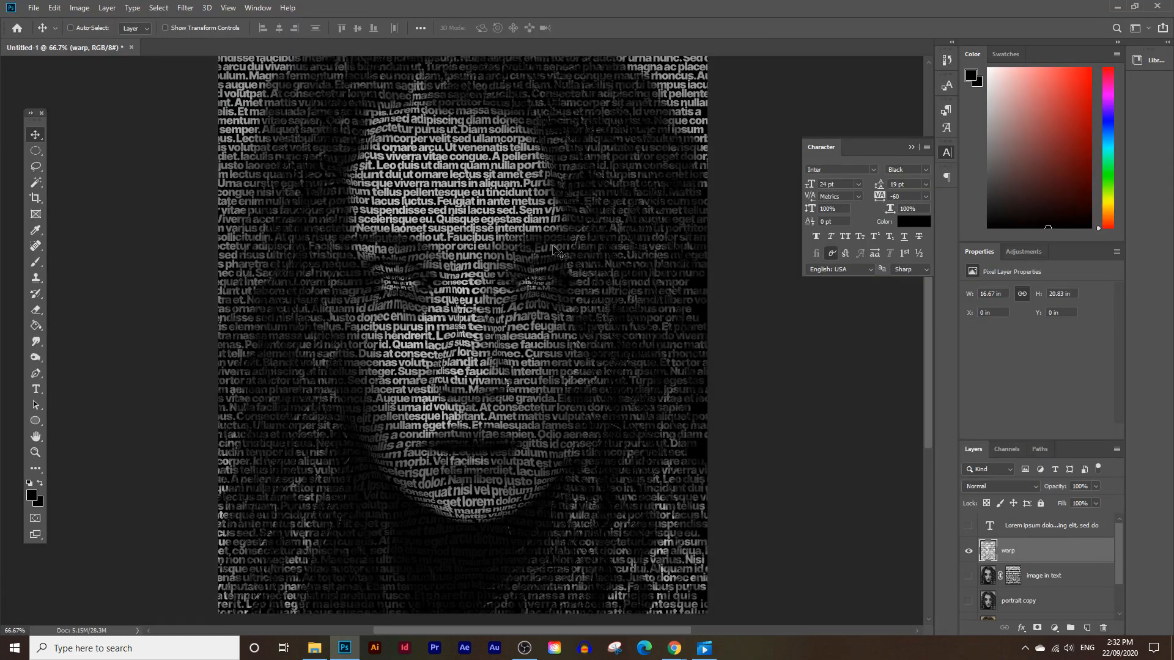
pyautogui.click(969, 570)
pyautogui.click(970, 551)
pyautogui.click(968, 551)
pyautogui.click(968, 576)
# - Duplicate the portrait copy layer, and place the duplicate visibly beneath the warp layer
pyautogui.scroll(-1, 1048, 572)
pyautogui.click(1064, 579)
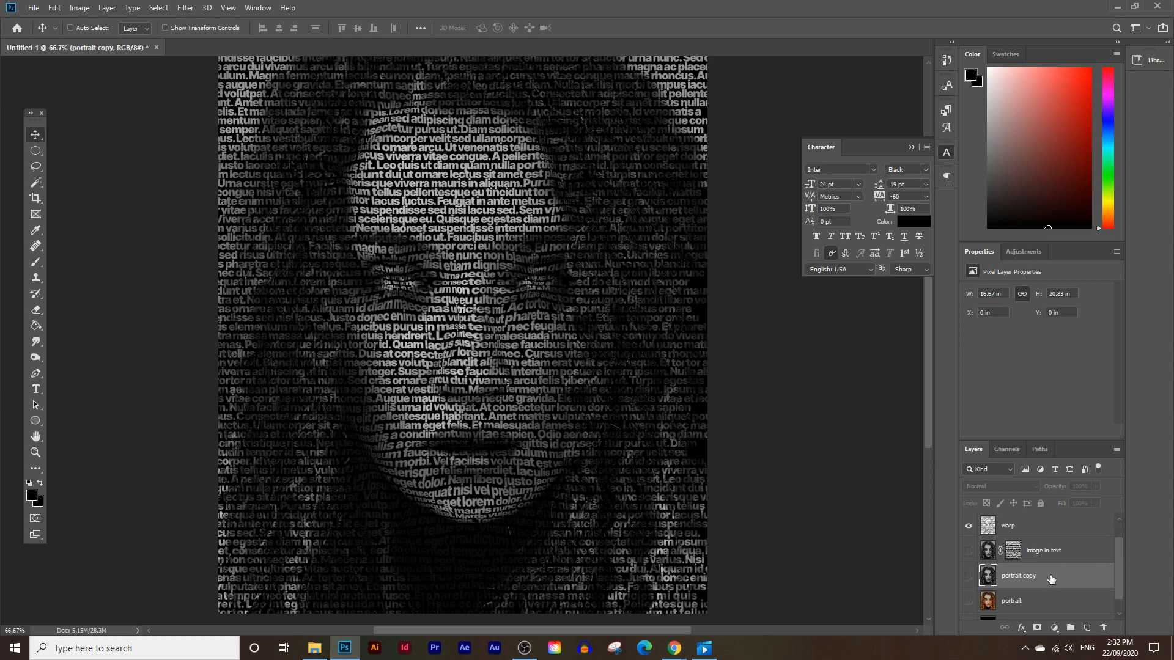
pyautogui.scroll(1, 1054, 572)
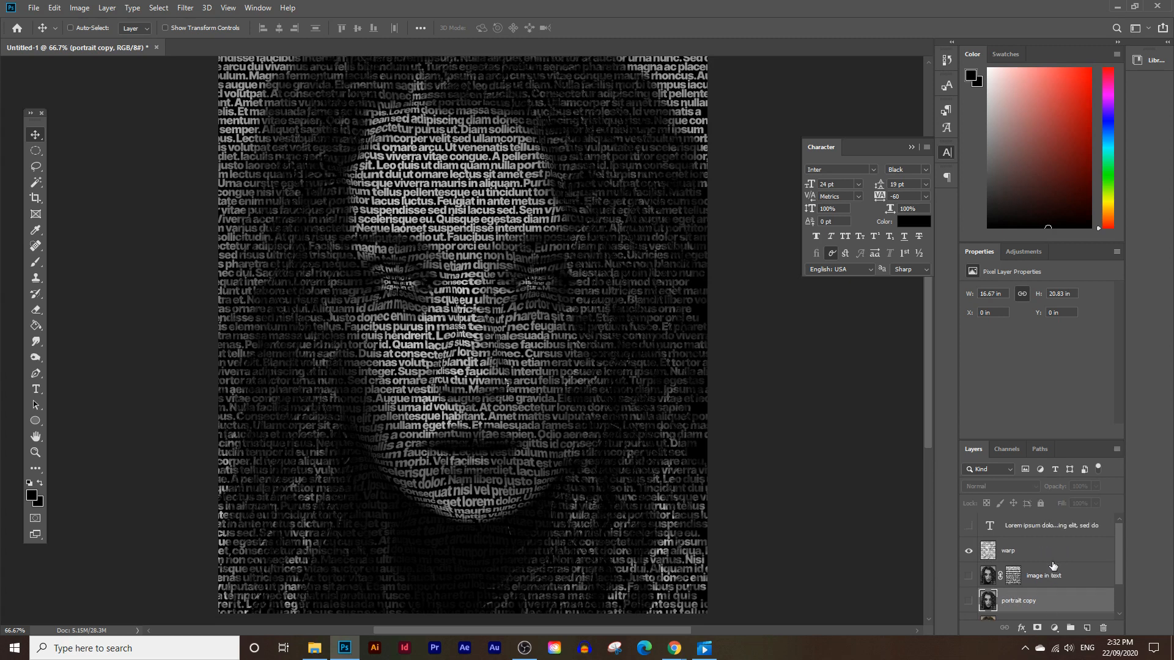
pyautogui.scroll(-1, 1043, 588)
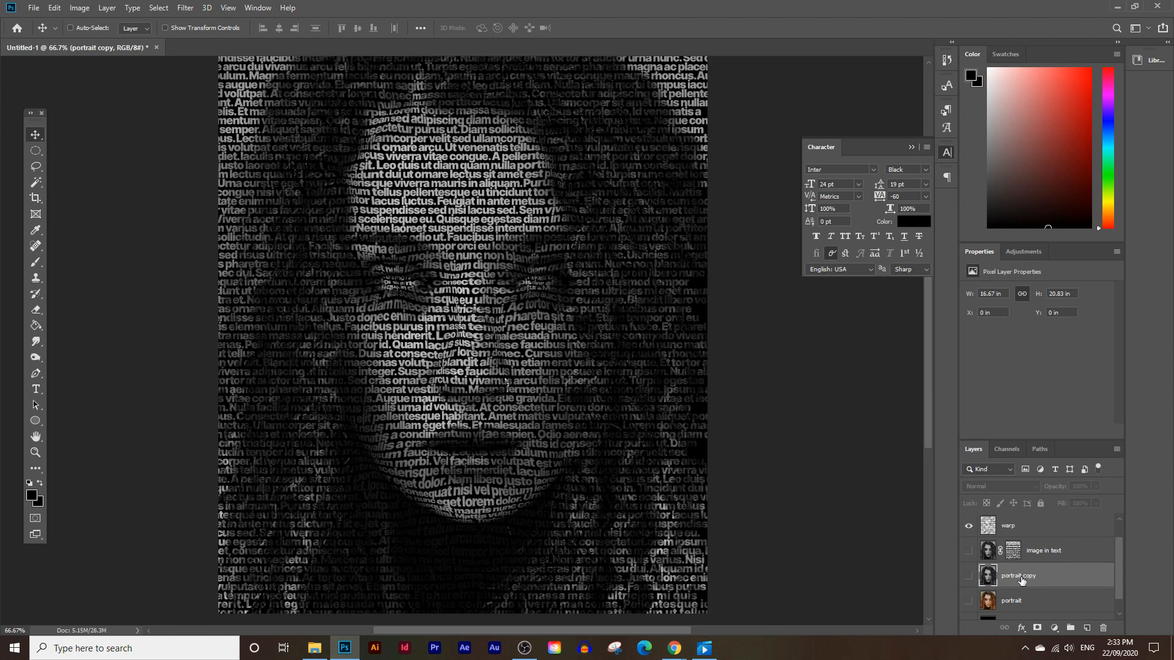
pyautogui.moveTo(1067, 578); pyautogui.dragTo(1086, 628)
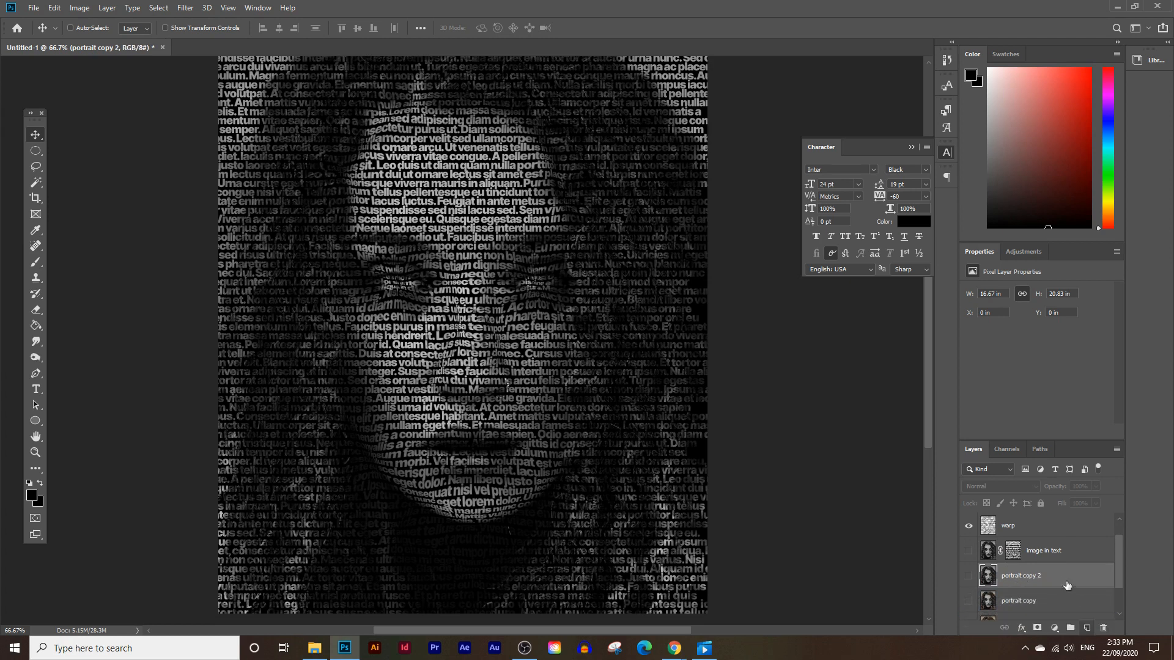
pyautogui.moveTo(1054, 581)
pyautogui.mouseDown()
pyautogui.moveTo(1056, 544)
pyautogui.moveTo(1045, 561)
pyautogui.mouseUp()
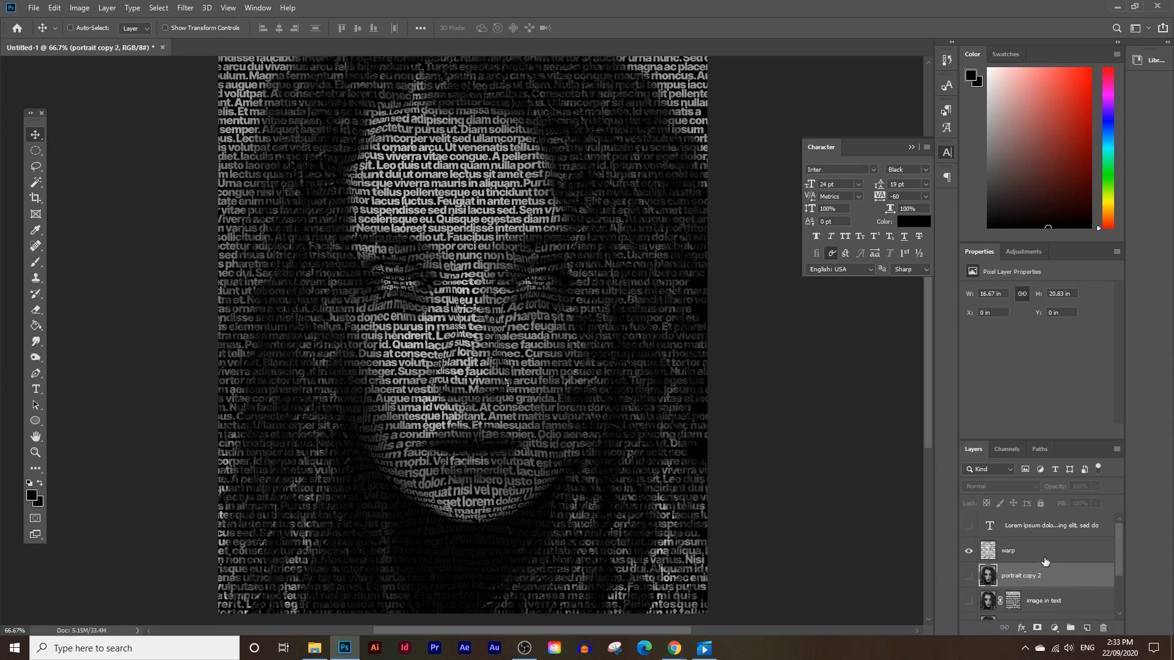
pyautogui.click(969, 576)
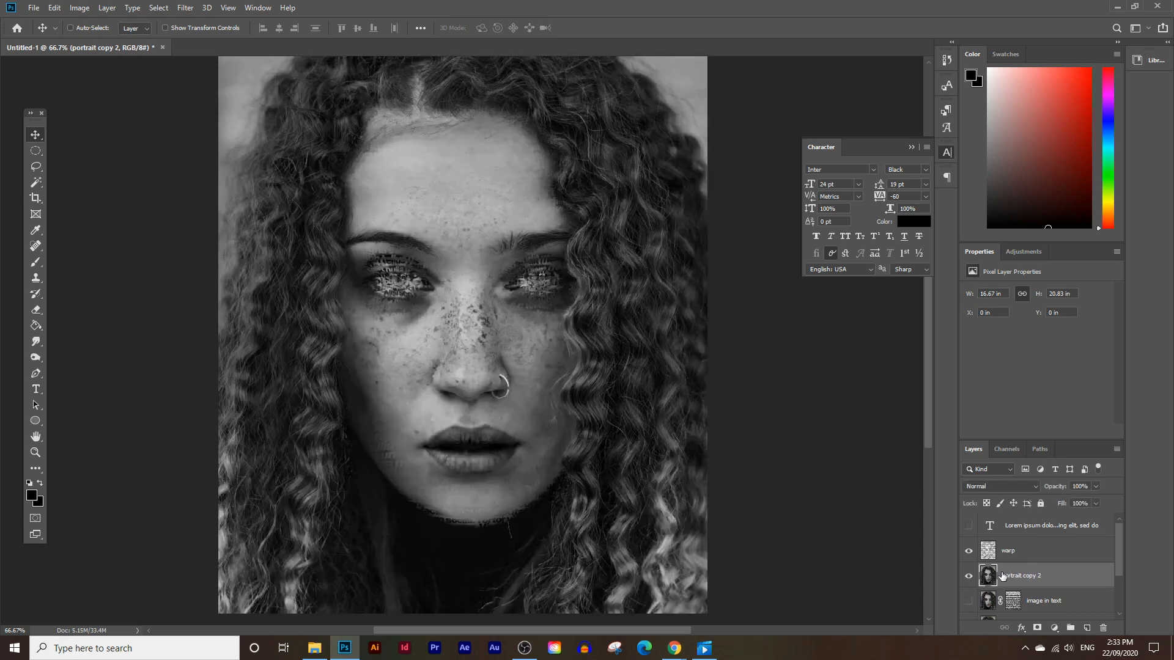
# - Move the portrait copy 2 layer above the warp layer and set its opacity to 48%
pyautogui.moveTo(1040, 575); pyautogui.dragTo(1028, 553)
pyautogui.scroll(-1, 1019, 564)
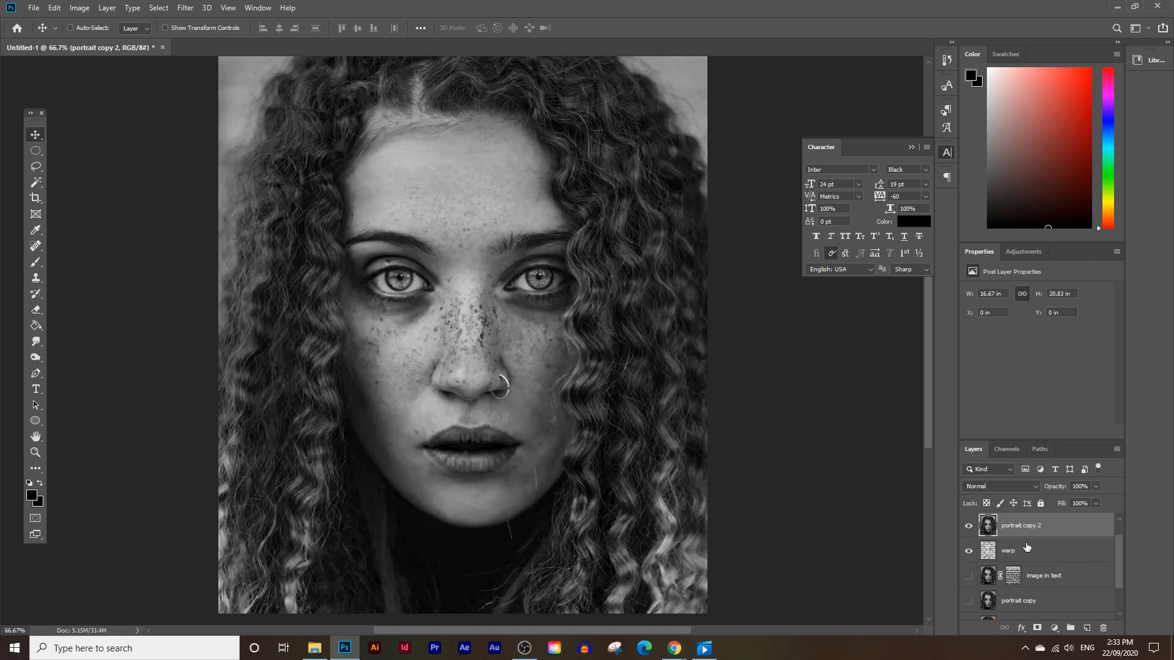
pyautogui.click(1094, 487)
pyautogui.moveTo(1079, 501); pyautogui.dragTo(1067, 500)
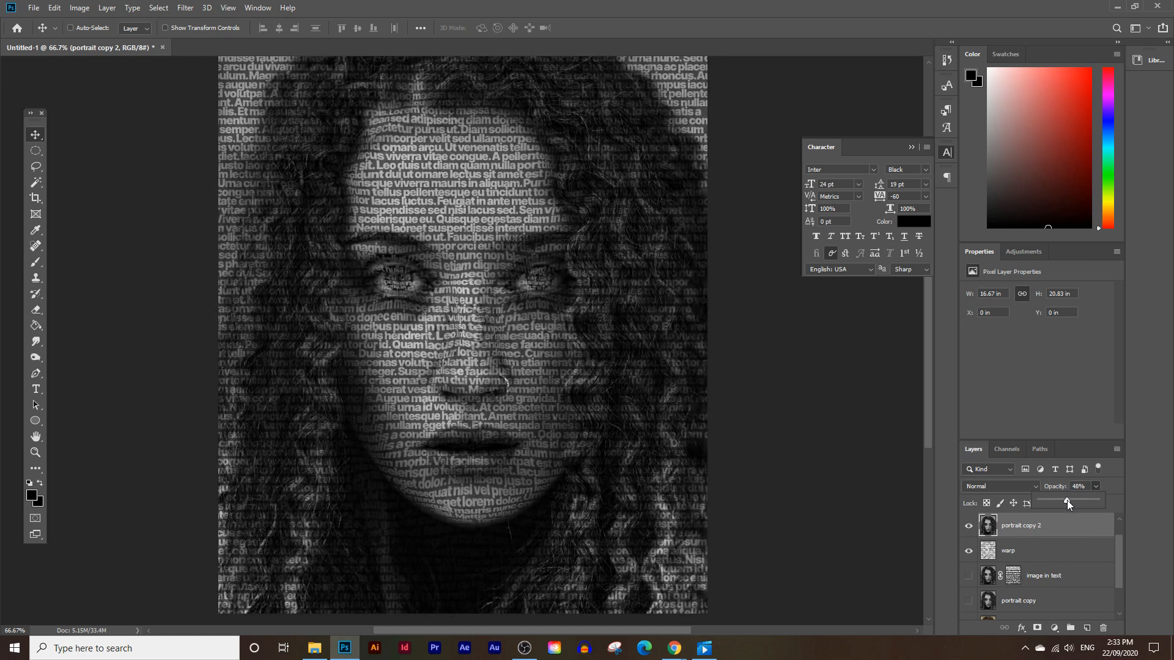
# - Add a layer mask to the portrait copy 2 layer and fill the mask with black (000000)
pyautogui.click(42, 454)
pyautogui.click(296, 239)
pyautogui.click(417, 252)
pyautogui.click(417, 252)
pyautogui.scroll(-1, 782, 396)
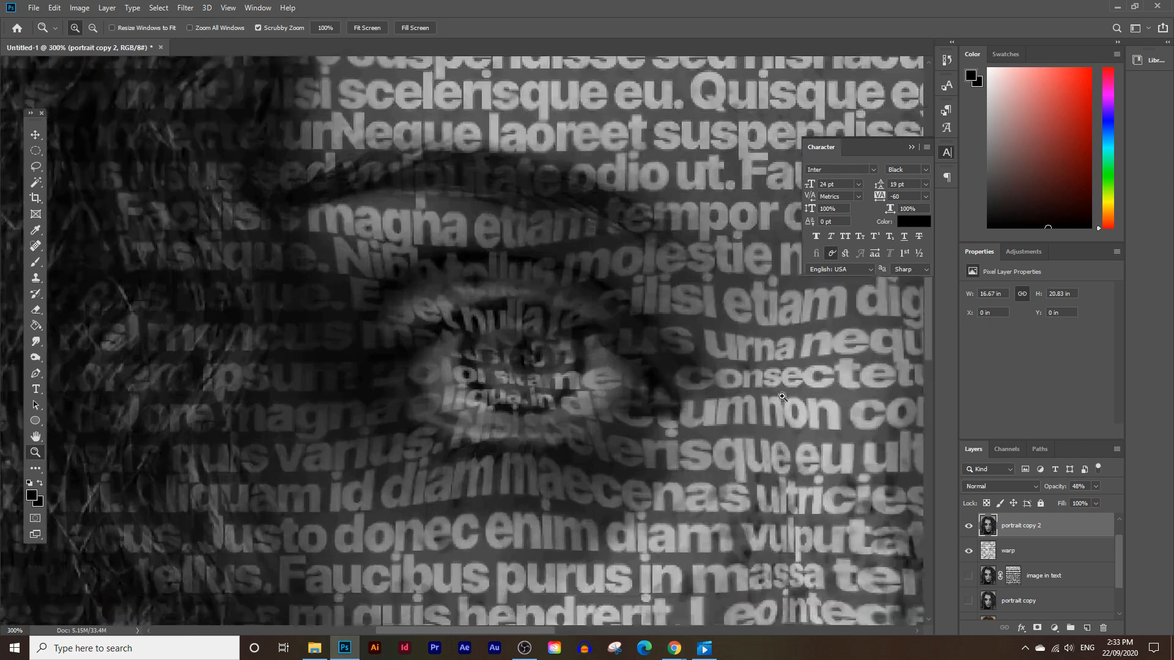
pyautogui.click(1038, 628)
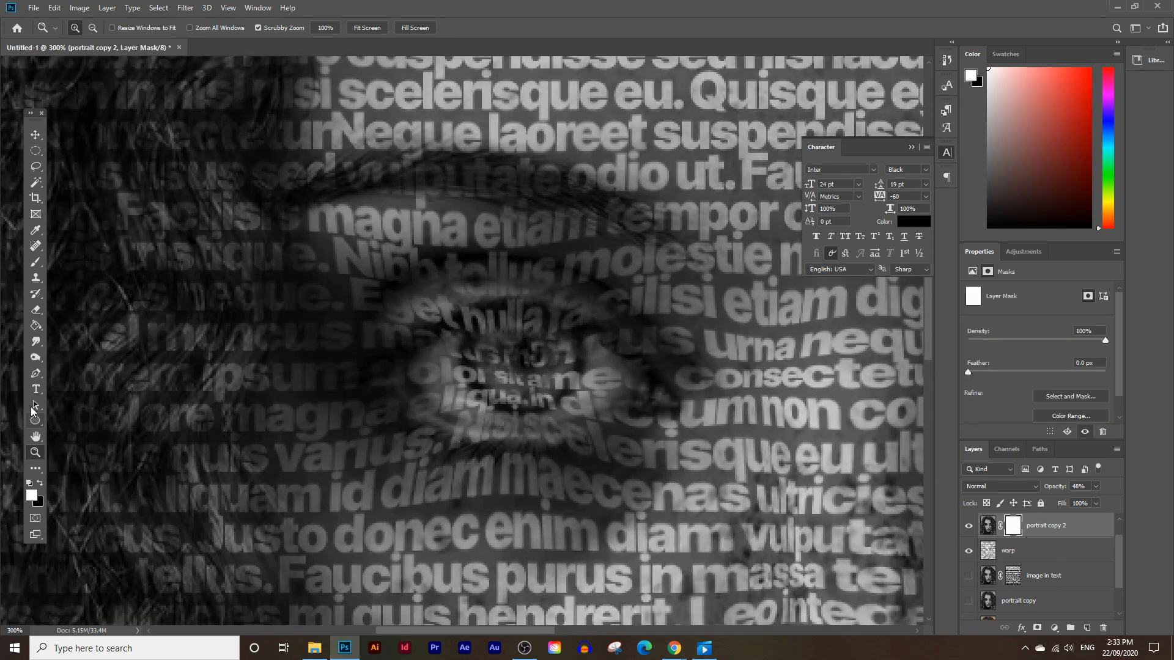
pyautogui.click(36, 326)
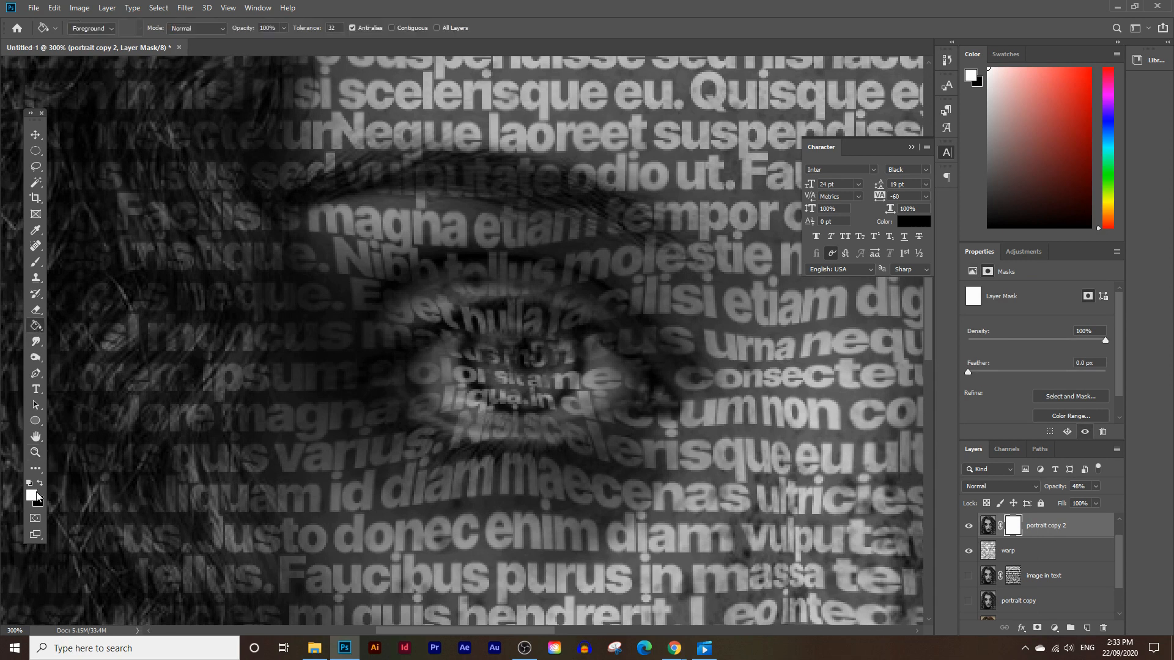
pyautogui.click(37, 497)
pyautogui.moveTo(471, 541); pyautogui.dragTo(473, 581)
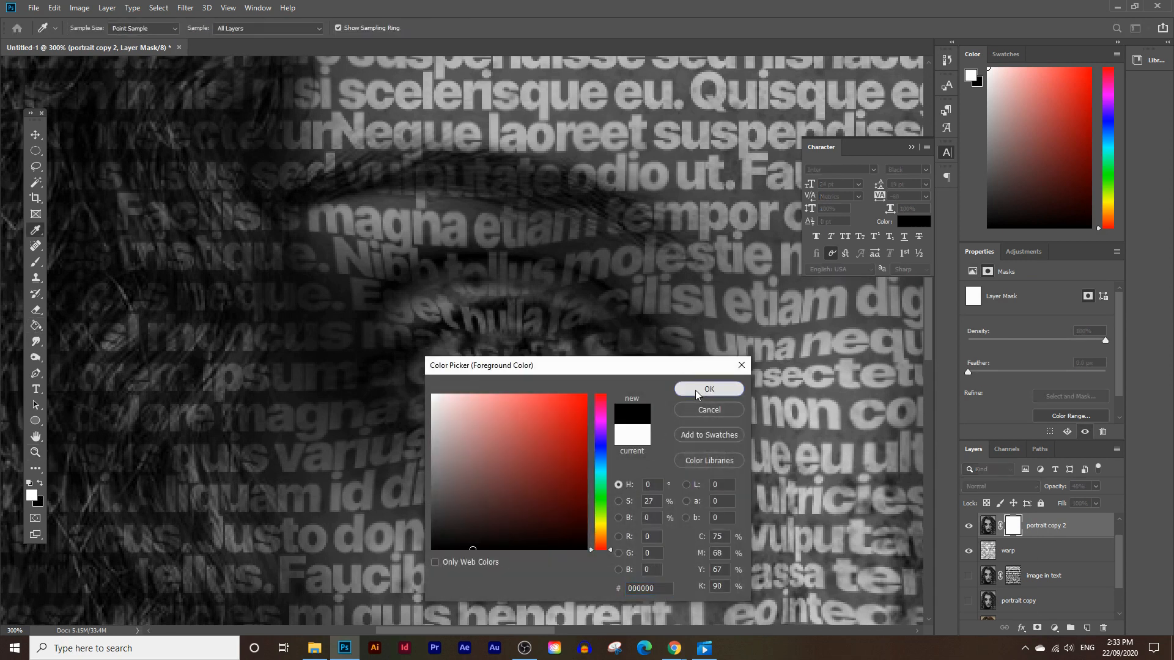
pyautogui.click(709, 389)
pyautogui.click(499, 410)
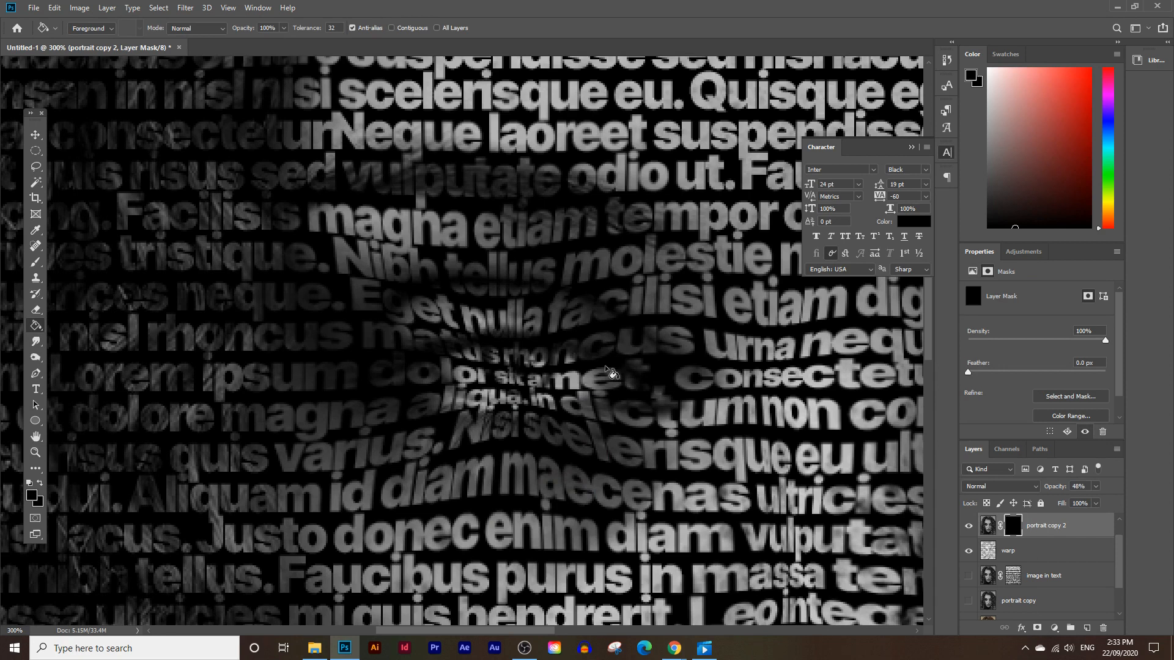
# - Paint white (ffffff) with a soft brush on the portrait copy 2 mask over the eye on the portrait's left side
pyautogui.press('b')
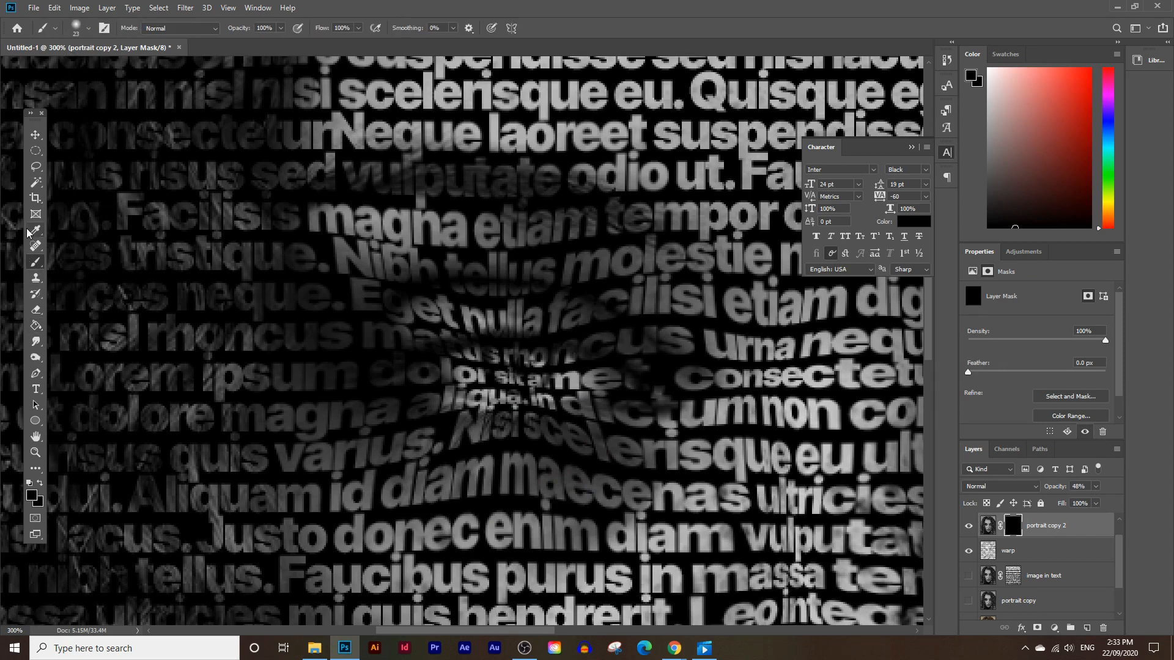
pyautogui.click(32, 497)
pyautogui.write('ffffff')
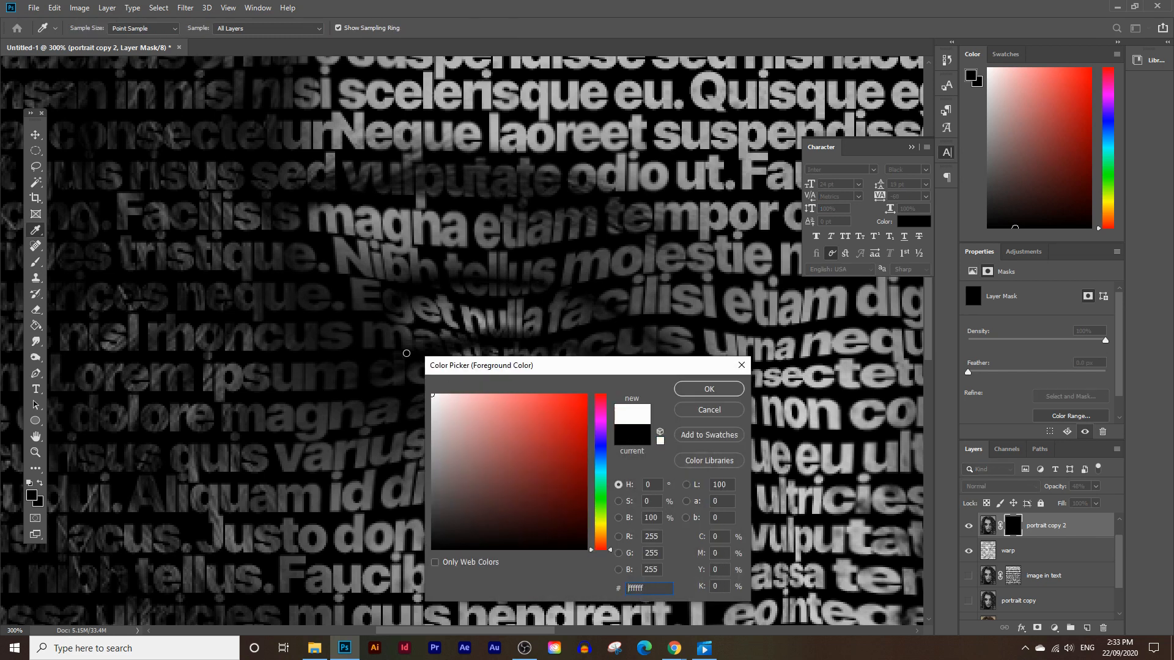
pyautogui.click(708, 389)
pyautogui.moveTo(511, 385)
pyautogui.mouseDown()
pyautogui.moveTo(467, 387)
pyautogui.moveTo(488, 360)
pyautogui.moveTo(553, 390)
pyautogui.moveTo(464, 379)
pyautogui.moveTo(472, 348)
pyautogui.moveTo(415, 376)
pyautogui.moveTo(503, 376)
pyautogui.moveTo(453, 359)
pyautogui.moveTo(499, 344)
pyautogui.moveTo(558, 357)
pyautogui.moveTo(576, 387)
pyautogui.moveTo(544, 330)
pyautogui.moveTo(483, 330)
pyautogui.moveTo(422, 374)
pyautogui.moveTo(470, 409)
pyautogui.moveTo(561, 426)
pyautogui.moveTo(587, 409)
pyautogui.moveTo(529, 389)
pyautogui.moveTo(533, 403)
pyautogui.moveTo(608, 401)
pyautogui.moveTo(594, 377)
pyautogui.moveTo(637, 396)
pyautogui.moveTo(556, 346)
pyautogui.moveTo(596, 361)
pyautogui.mouseUp()
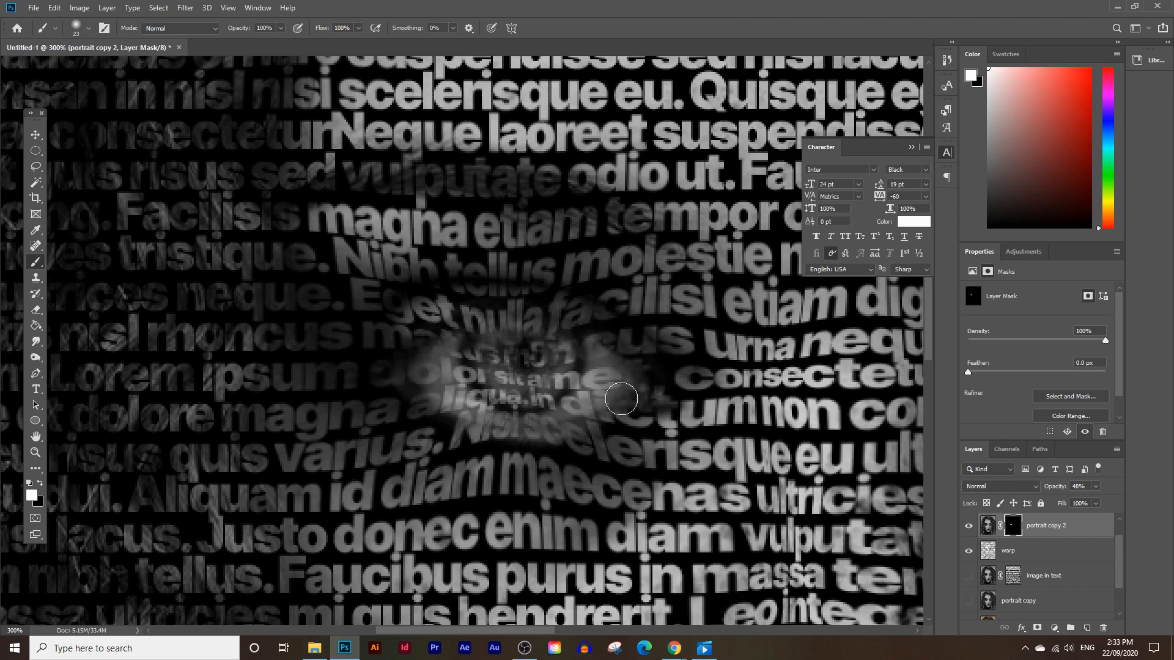
pyautogui.moveTo(492, 421); pyautogui.dragTo(424, 386)
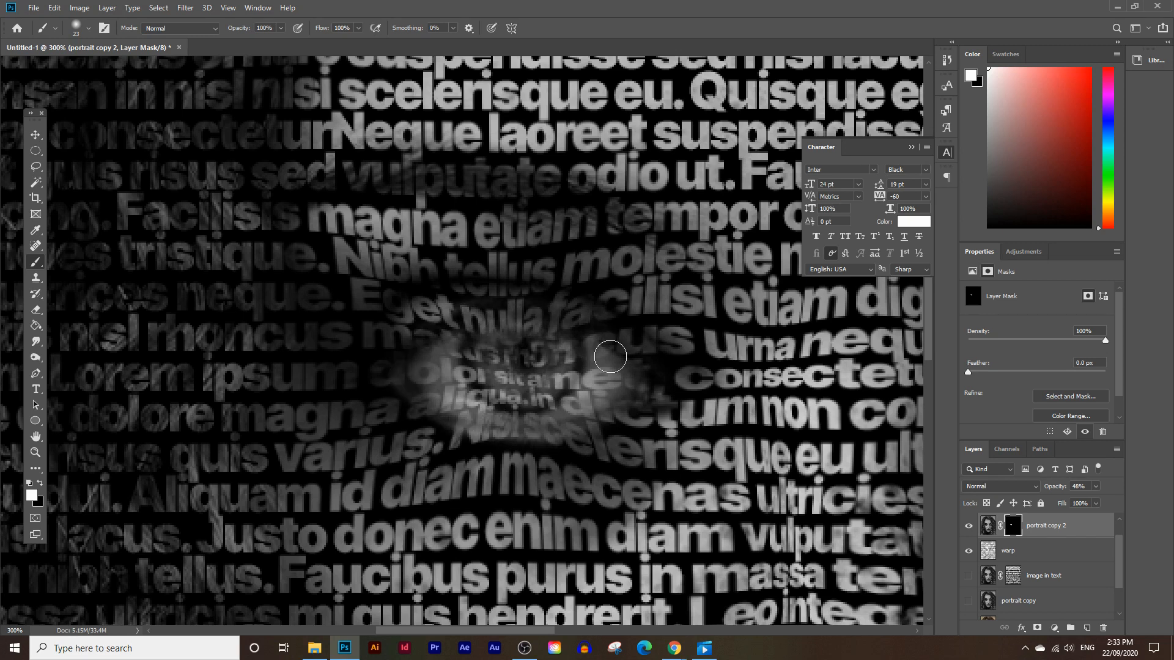
# - Paint white on the portrait copy 2 mask over the other eye, on the portrait's right side, to reveal its detail
pyautogui.click(35, 453)
pyautogui.keyDown('alt'); pyautogui.moveTo(477, 374); pyautogui.dragTo(577, 385); pyautogui.keyUp('alt')
pyautogui.keyDown('alt'); pyautogui.click(578, 384); pyautogui.keyUp('alt')
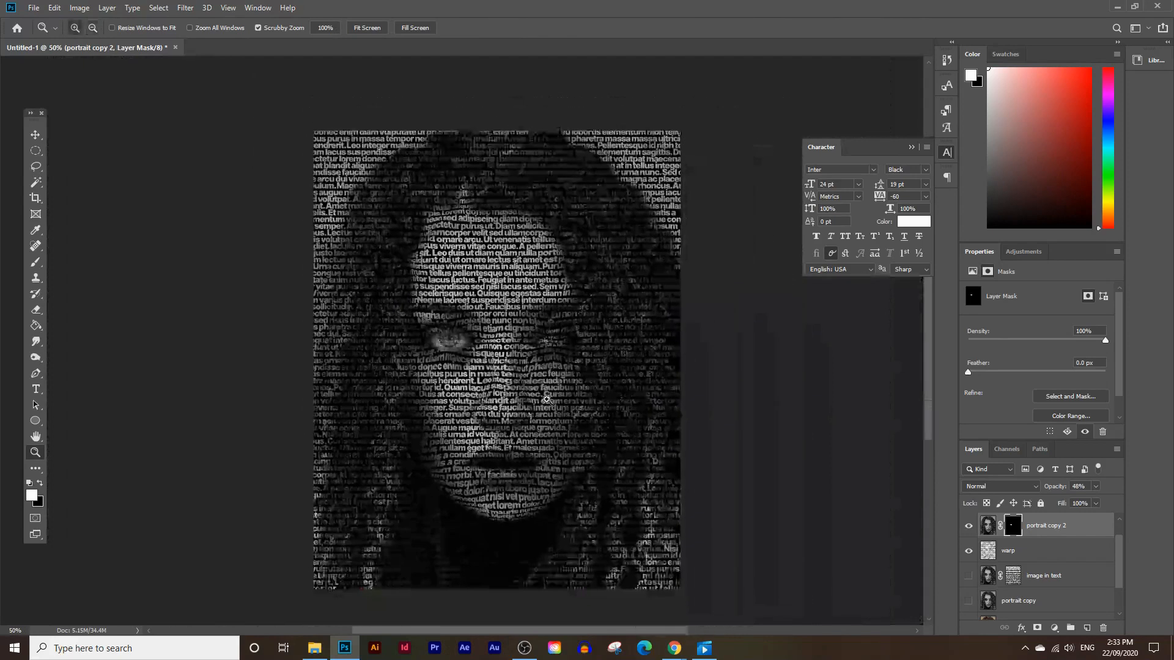
pyautogui.click(566, 324)
pyautogui.click(567, 325)
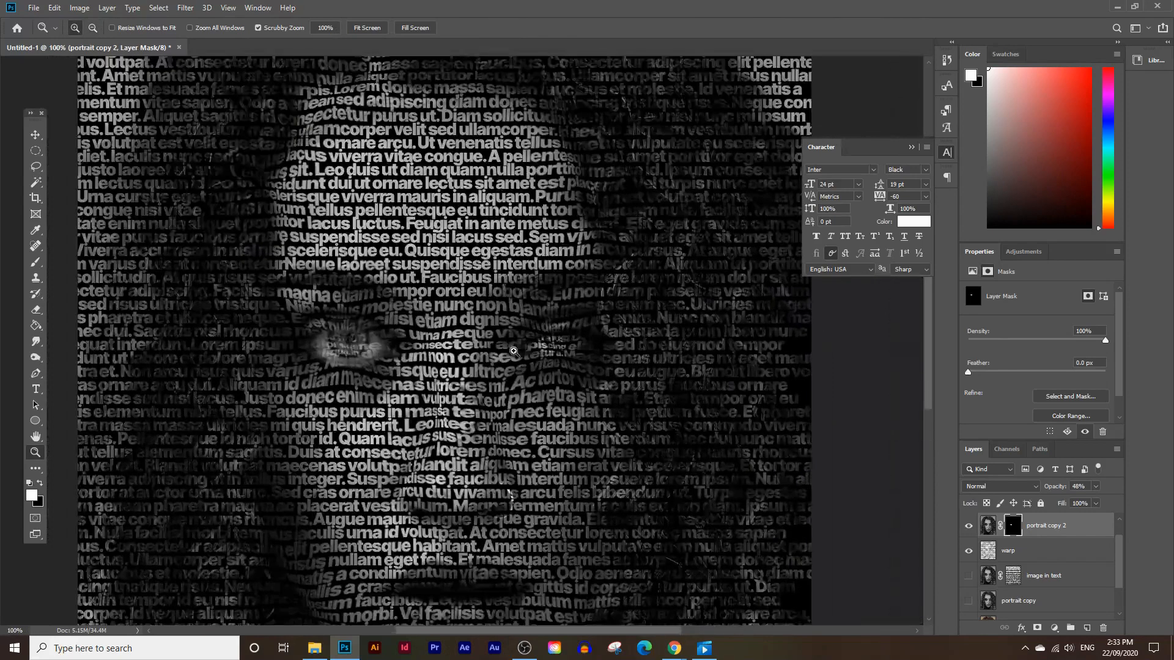
pyautogui.click(542, 335)
pyautogui.click(612, 346)
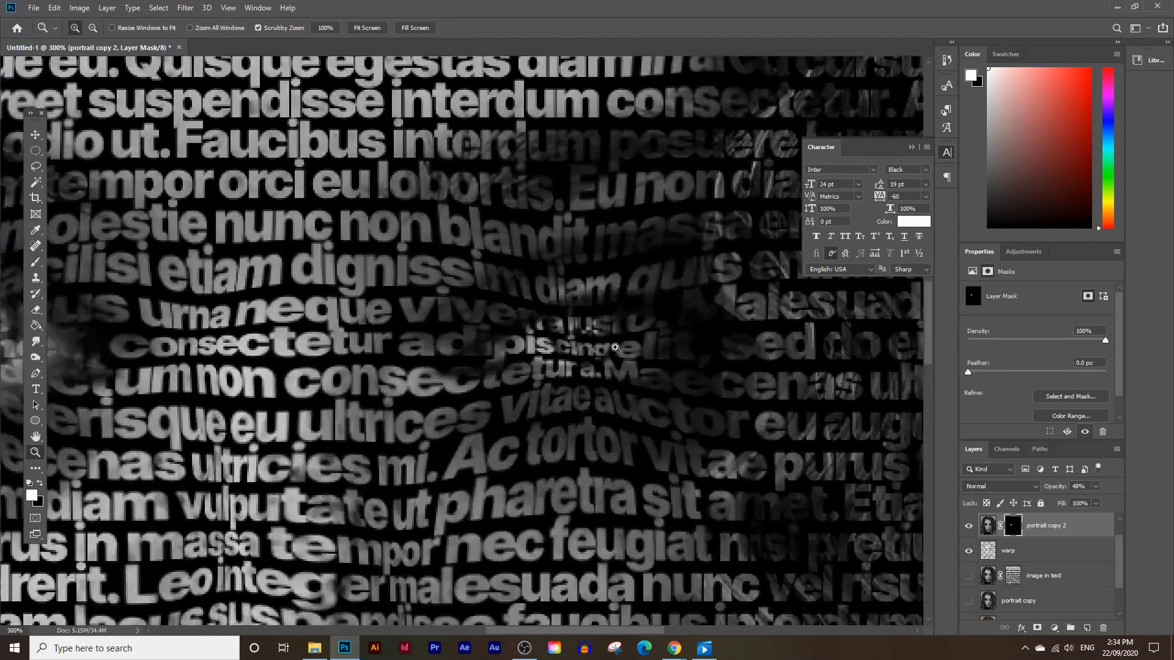
pyautogui.click(35, 263)
pyautogui.moveTo(572, 359)
pyautogui.mouseDown()
pyautogui.moveTo(628, 284)
pyautogui.moveTo(540, 327)
pyautogui.moveTo(624, 301)
pyautogui.moveTo(544, 280)
pyautogui.moveTo(499, 315)
pyautogui.moveTo(661, 319)
pyautogui.moveTo(685, 346)
pyautogui.moveTo(519, 364)
pyautogui.moveTo(615, 373)
pyautogui.moveTo(513, 385)
pyautogui.moveTo(688, 347)
pyautogui.mouseUp()
pyautogui.moveTo(602, 289)
pyautogui.mouseDown()
pyautogui.moveTo(695, 354)
pyautogui.moveTo(647, 287)
pyautogui.moveTo(529, 316)
pyautogui.moveTo(481, 361)
pyautogui.mouseUp()
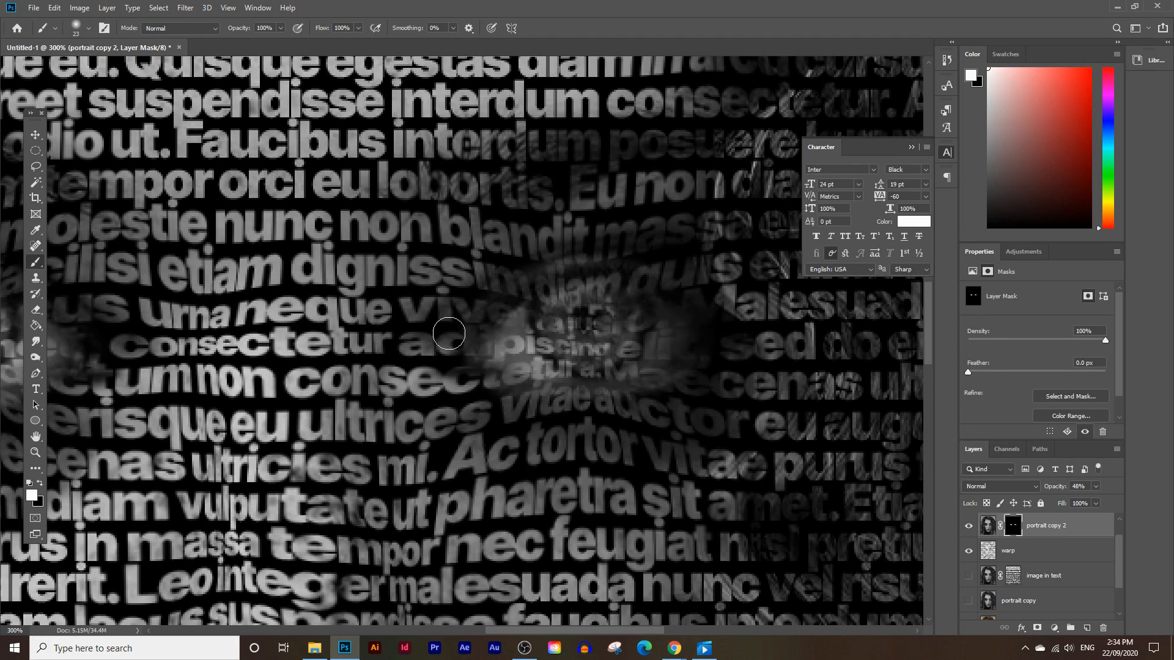
# - Enlarge the soft brush to 165 px and paint white around both eyes on the portrait copy 2 mask to blend the revealed areas
pyautogui.click(89, 29)
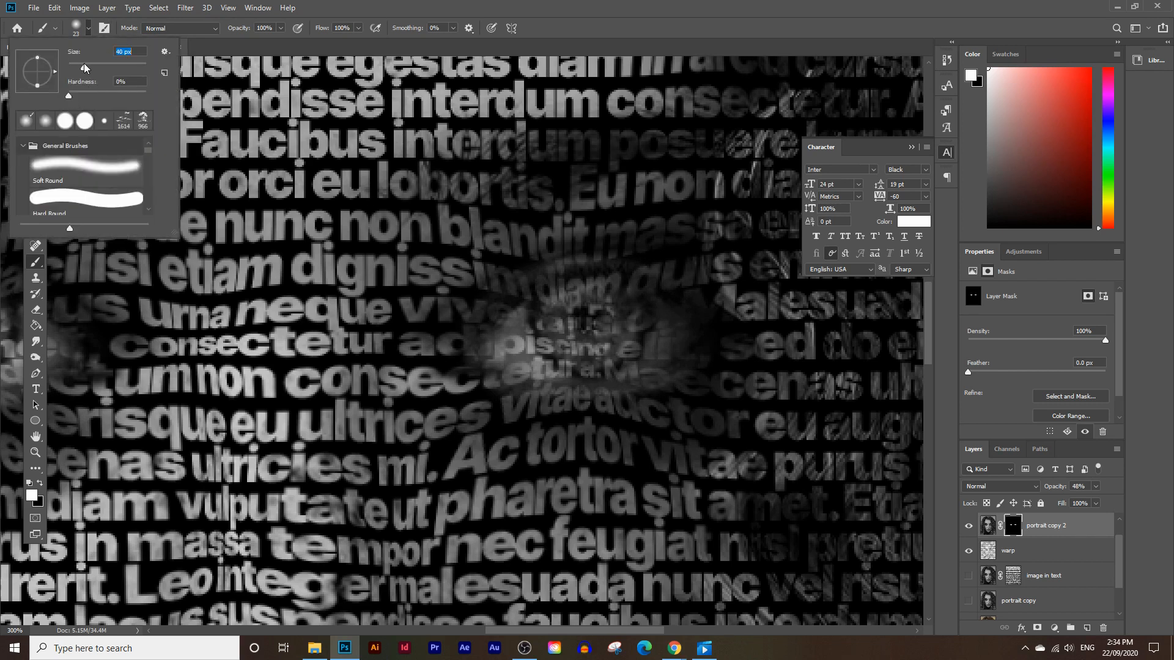
pyautogui.moveTo(594, 327)
pyautogui.mouseDown()
pyautogui.moveTo(605, 311)
pyautogui.moveTo(644, 321)
pyautogui.moveTo(668, 349)
pyautogui.moveTo(529, 343)
pyautogui.mouseUp()
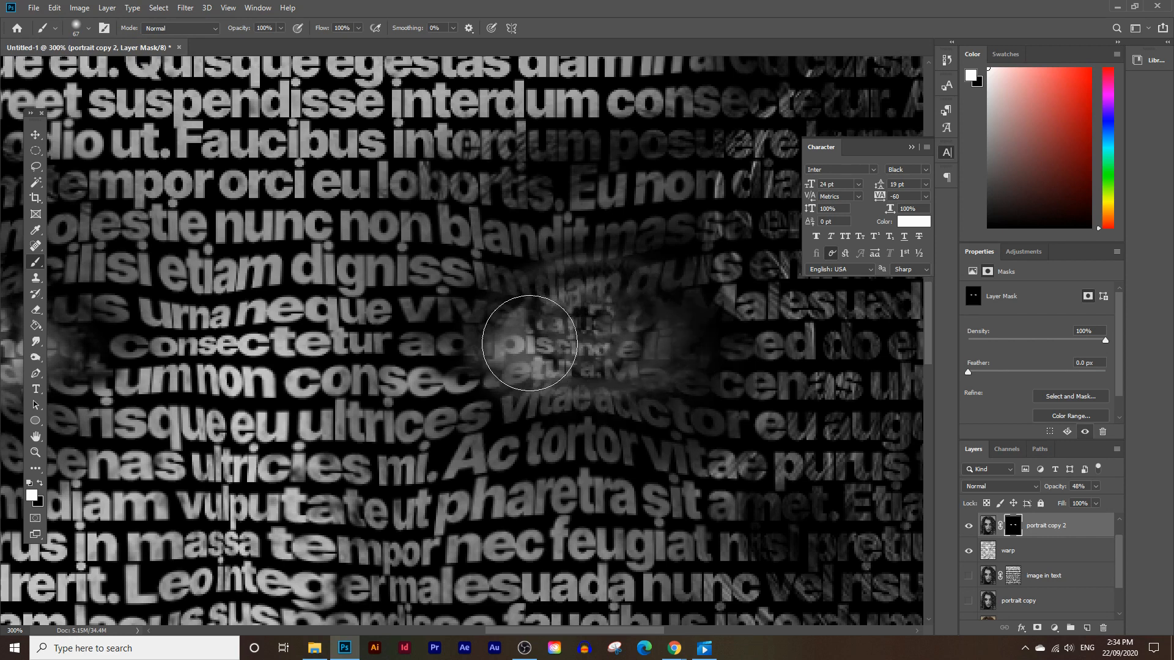
pyautogui.click(95, 33)
pyautogui.moveTo(117, 67); pyautogui.dragTo(120, 68)
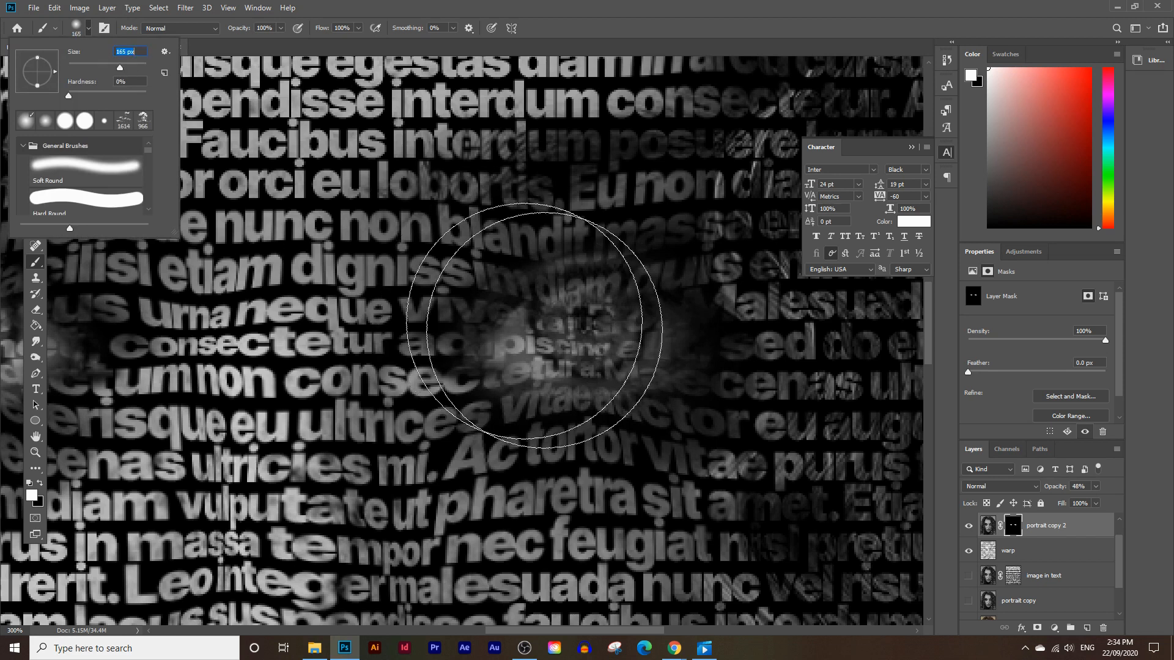
pyautogui.click(578, 343)
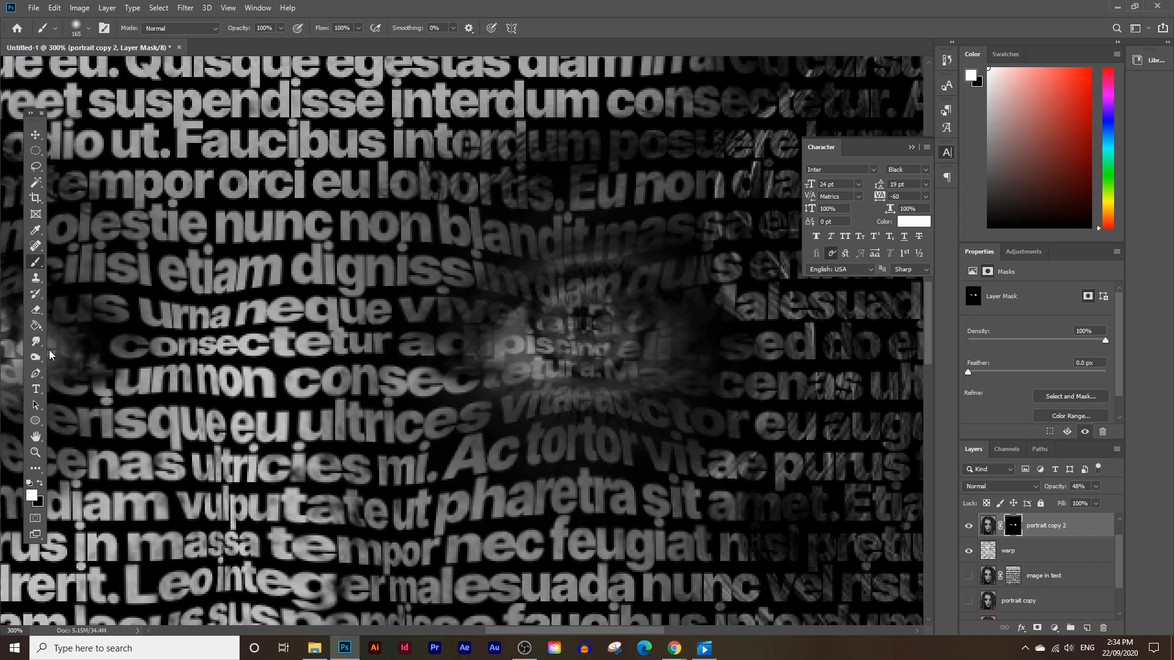
pyautogui.click(37, 452)
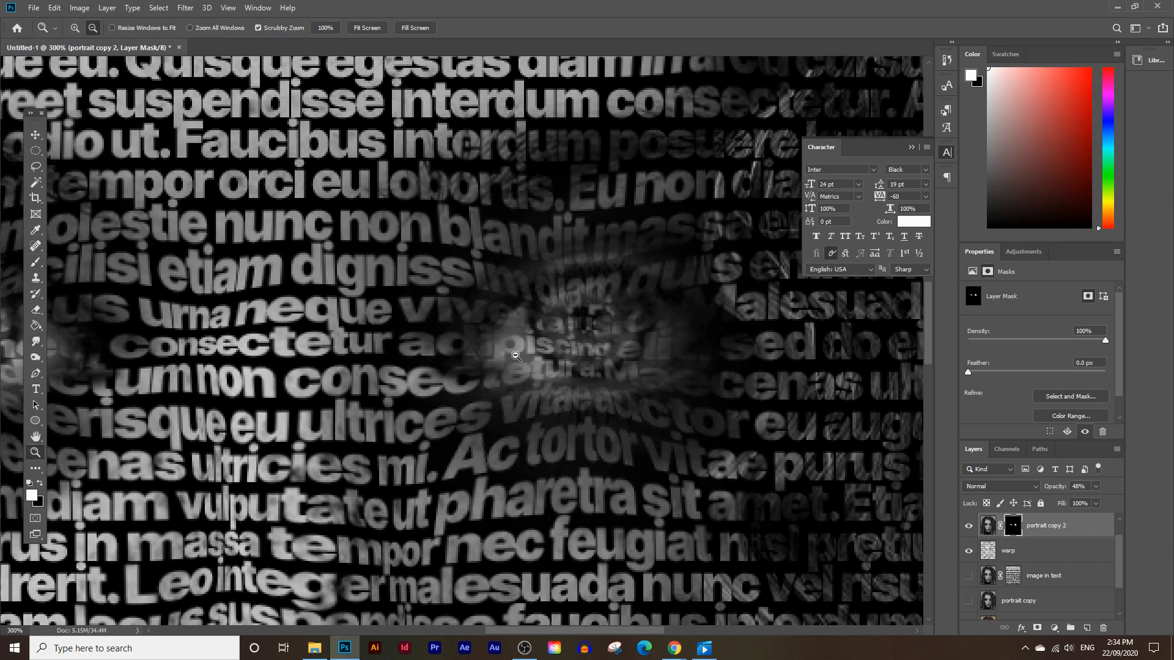
pyautogui.keyDown('alt'); pyautogui.click(521, 354); pyautogui.keyUp('alt')
pyautogui.keyDown('alt'); pyautogui.click(522, 354); pyautogui.keyUp('alt')
pyautogui.keyDown('alt'); pyautogui.click(522, 354); pyautogui.keyUp('alt')
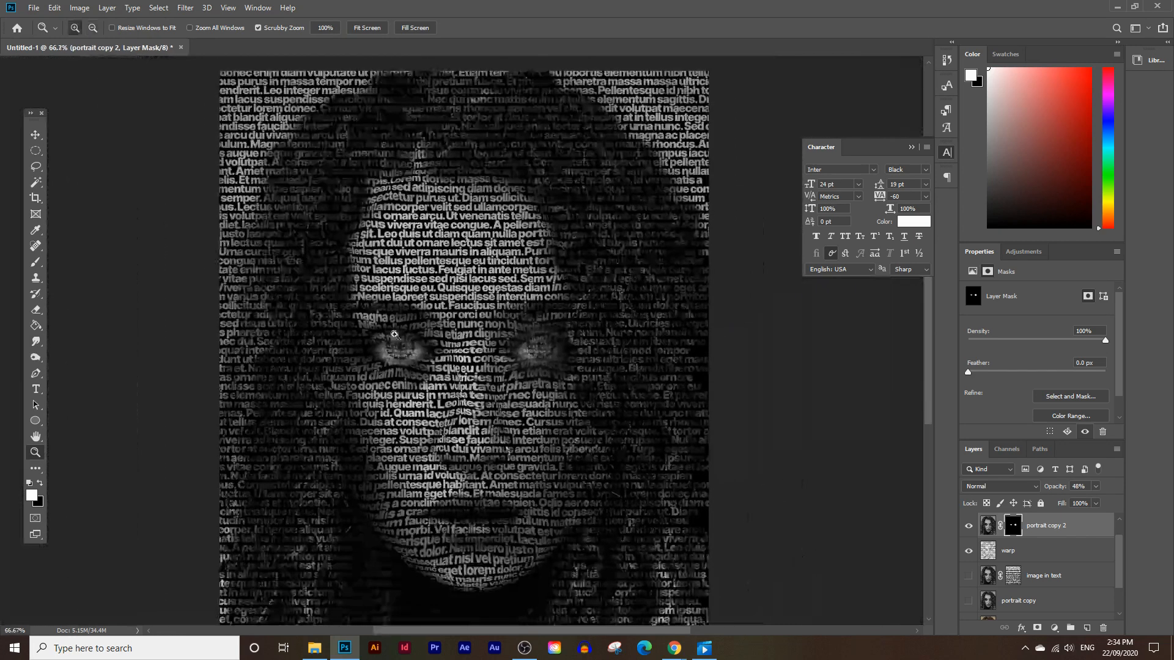
pyautogui.click(35, 260)
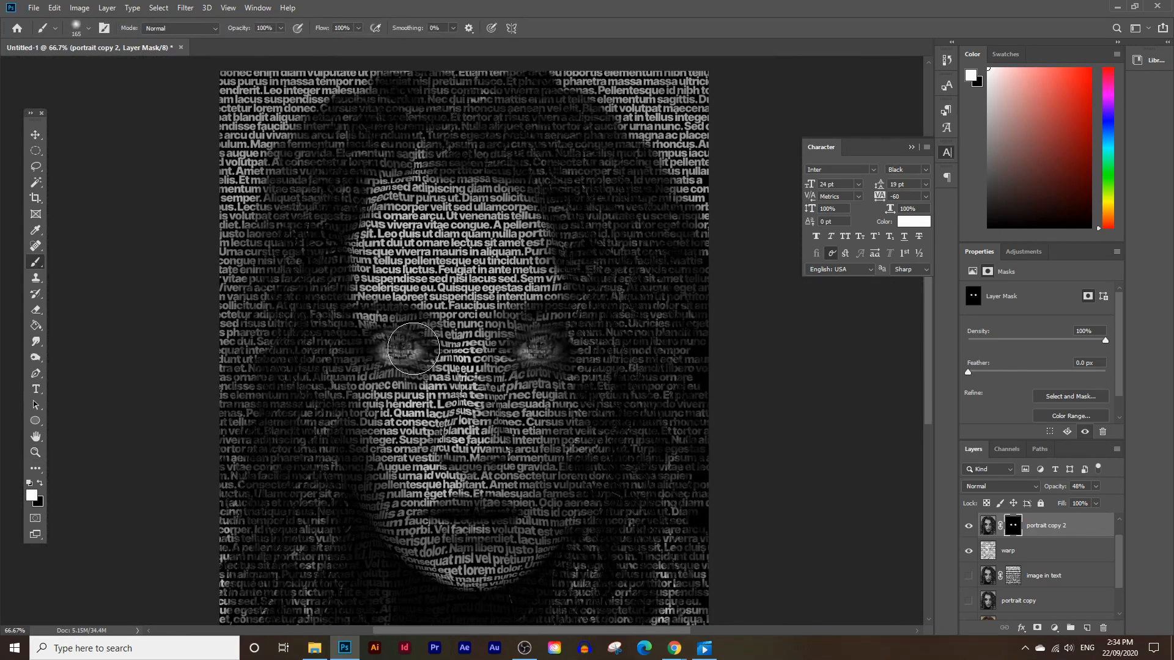
# - Add a layer mask to the warp layer and set the foreground color to black for masking
pyautogui.scroll(-2, 1015, 549)
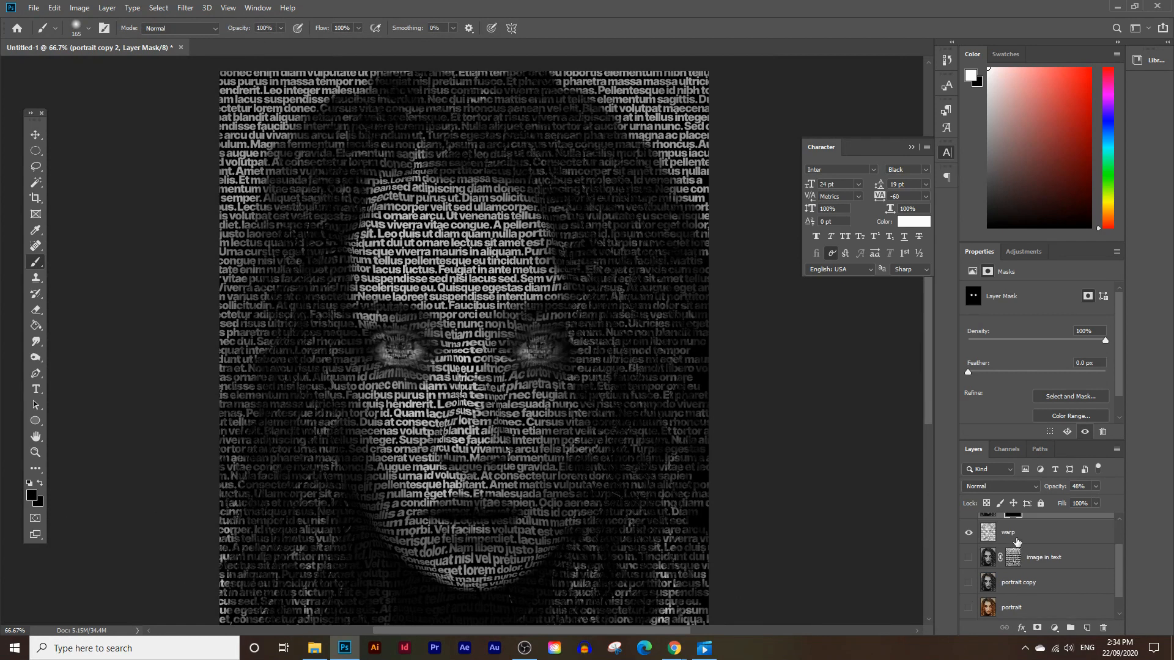
pyautogui.click(1017, 542)
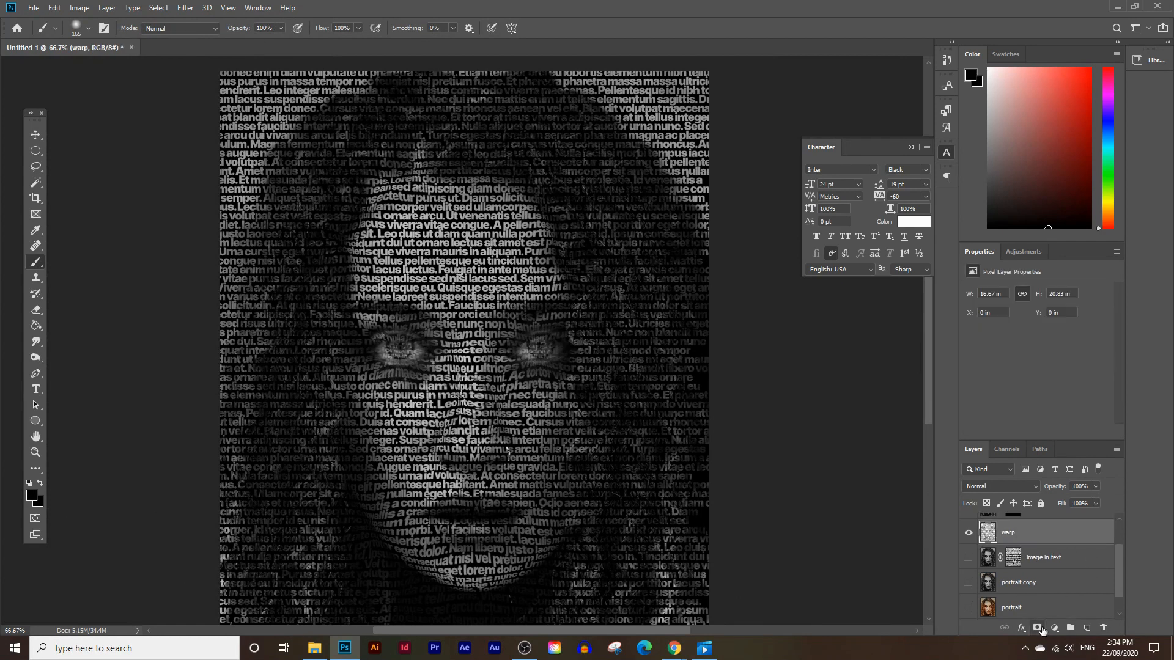
pyautogui.click(1037, 628)
pyautogui.click(31, 495)
pyautogui.click(568, 554)
pyautogui.click(685, 391)
# - Paint black on the warp mask with a 42 px soft brush to hide the lettering over the portrait's left-side eye
pyautogui.click(35, 452)
pyautogui.moveTo(411, 330); pyautogui.dragTo(415, 363)
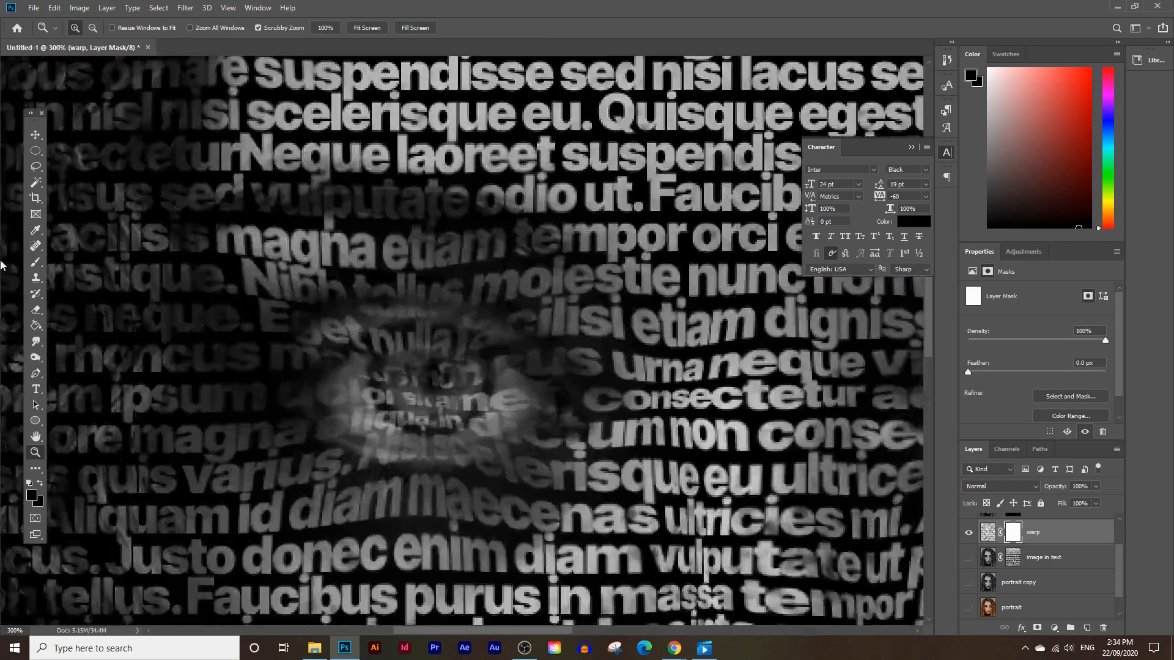
pyautogui.click(39, 265)
pyautogui.click(90, 28)
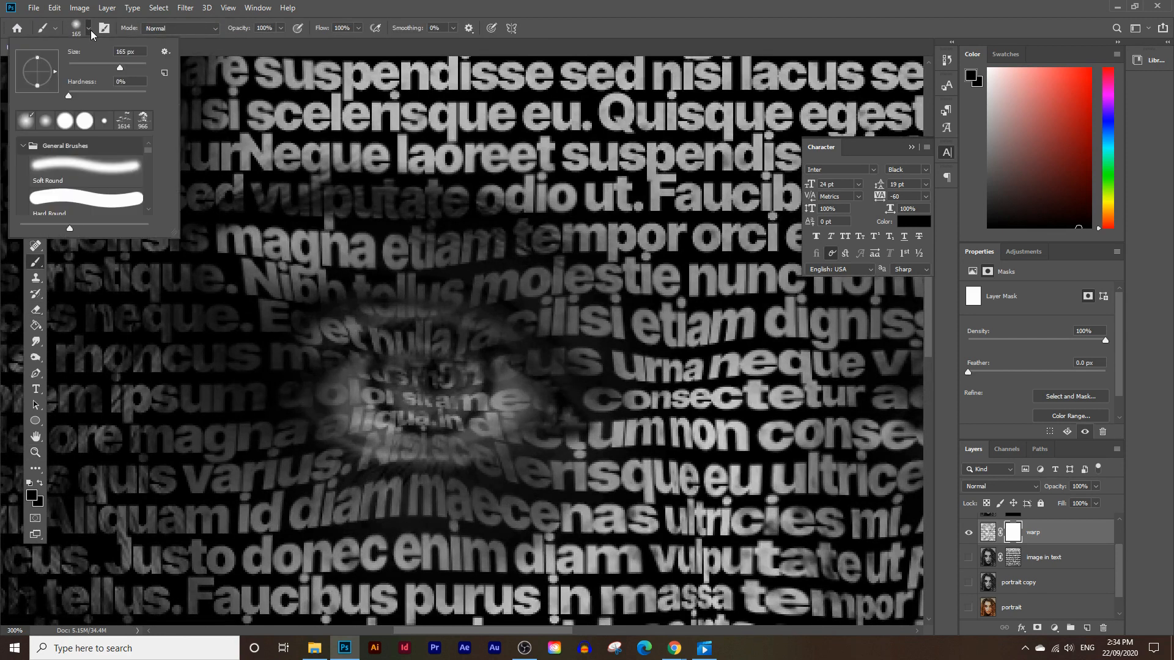
pyautogui.moveTo(420, 394)
pyautogui.mouseDown()
pyautogui.moveTo(366, 387)
pyautogui.moveTo(386, 412)
pyautogui.moveTo(365, 394)
pyautogui.moveTo(373, 415)
pyautogui.moveTo(458, 421)
pyautogui.moveTo(489, 404)
pyautogui.moveTo(484, 395)
pyautogui.moveTo(508, 398)
pyautogui.moveTo(436, 366)
pyautogui.moveTo(368, 380)
pyautogui.moveTo(444, 360)
pyautogui.moveTo(472, 377)
pyautogui.moveTo(436, 364)
pyautogui.moveTo(350, 384)
pyautogui.moveTo(390, 361)
pyautogui.moveTo(460, 356)
pyautogui.moveTo(517, 399)
pyautogui.moveTo(381, 357)
pyautogui.moveTo(348, 385)
pyautogui.moveTo(471, 363)
pyautogui.moveTo(520, 395)
pyautogui.moveTo(369, 385)
pyautogui.moveTo(378, 410)
pyautogui.moveTo(499, 419)
pyautogui.moveTo(543, 403)
pyautogui.moveTo(368, 376)
pyautogui.moveTo(335, 394)
pyautogui.moveTo(446, 405)
pyautogui.mouseUp()
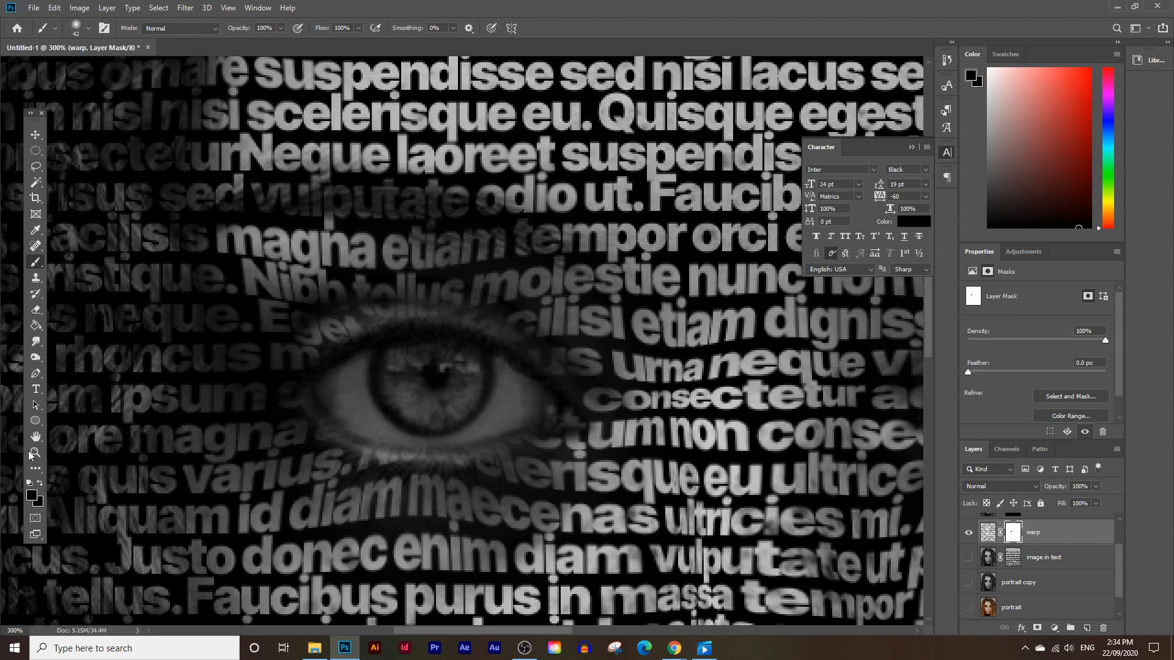
# - Paint black on the warp mask over the portrait's right-side eye to hide its lettering, and check both eyes in the full portrait
pyautogui.click(36, 452)
pyautogui.moveTo(493, 367); pyautogui.dragTo(567, 381)
pyautogui.keyDown('alt'); pyautogui.click(566, 381); pyautogui.keyUp('alt')
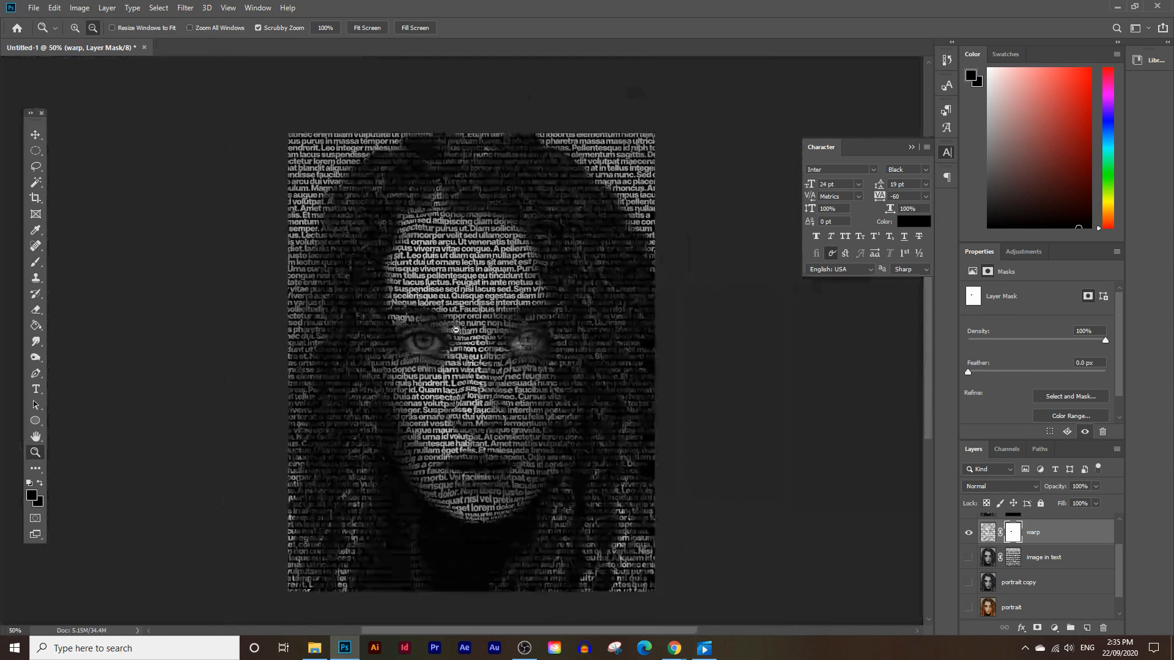
pyautogui.moveTo(491, 322); pyautogui.dragTo(491, 323)
pyautogui.click(36, 261)
pyautogui.moveTo(404, 349)
pyautogui.mouseDown()
pyautogui.moveTo(395, 370)
pyautogui.moveTo(468, 336)
pyautogui.moveTo(554, 330)
pyautogui.moveTo(490, 318)
pyautogui.moveTo(527, 332)
pyautogui.moveTo(546, 374)
pyautogui.moveTo(427, 365)
pyautogui.moveTo(565, 348)
pyautogui.moveTo(542, 327)
pyautogui.moveTo(455, 337)
pyautogui.moveTo(575, 350)
pyautogui.moveTo(582, 335)
pyautogui.moveTo(407, 361)
pyautogui.moveTo(579, 364)
pyautogui.moveTo(380, 380)
pyautogui.mouseUp()
pyautogui.click(36, 451)
pyautogui.keyDown('alt'); pyautogui.click(380, 380); pyautogui.keyUp('alt')
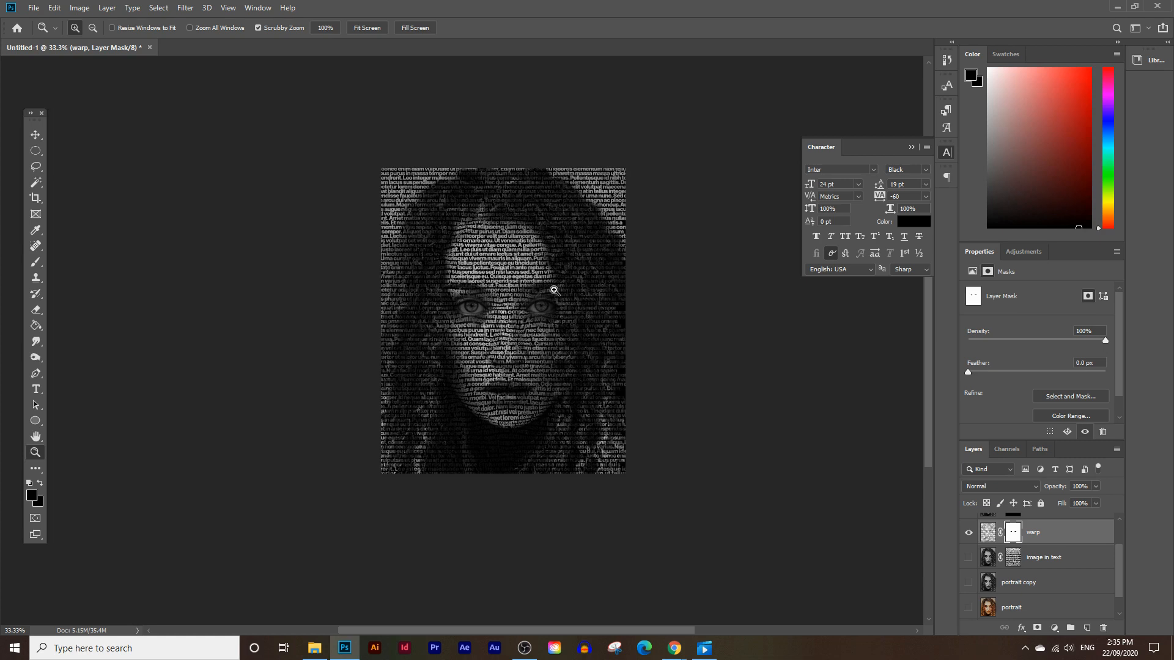
pyautogui.click(534, 283)
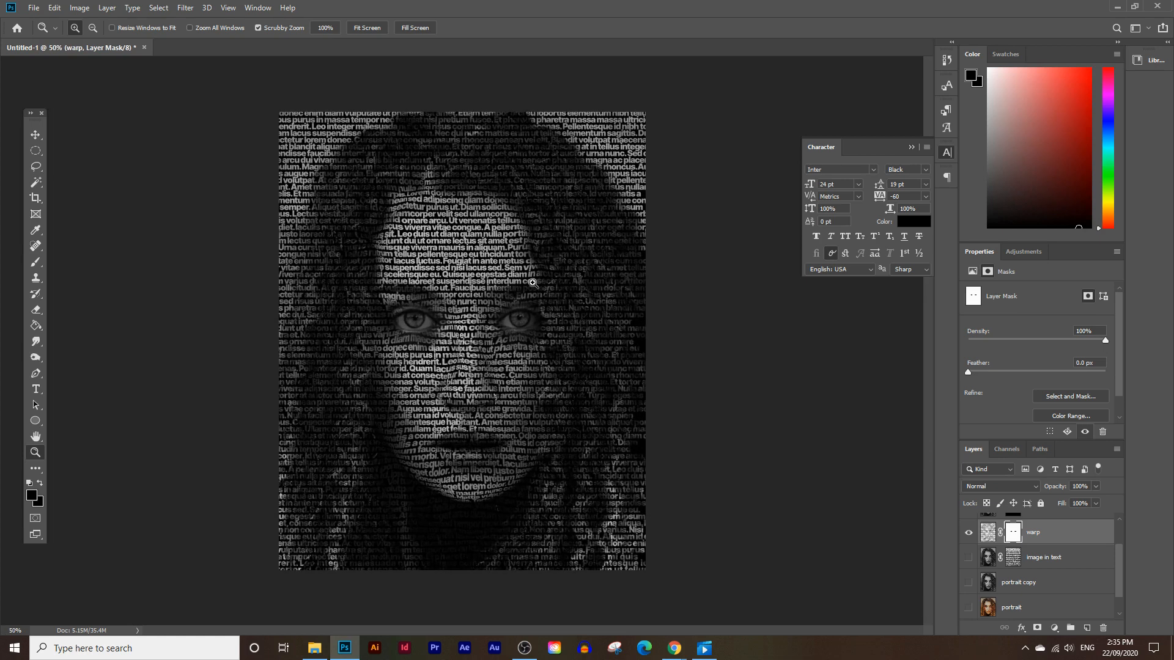